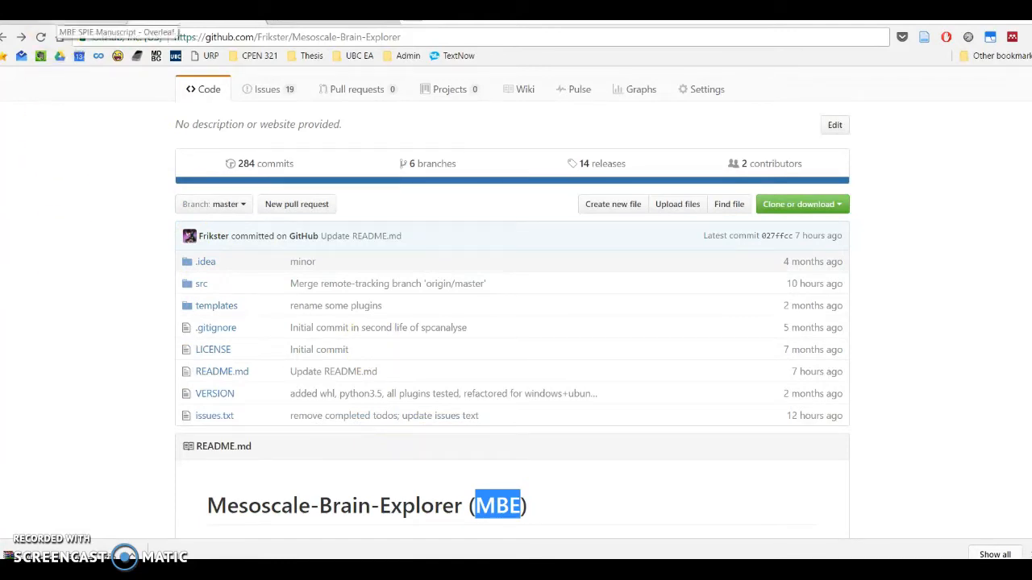
Switch to the Overleaf manuscript and examine Figures 2 to 4 in the article preview.
{"action": "left_click", "coordinate": [88, 11]}
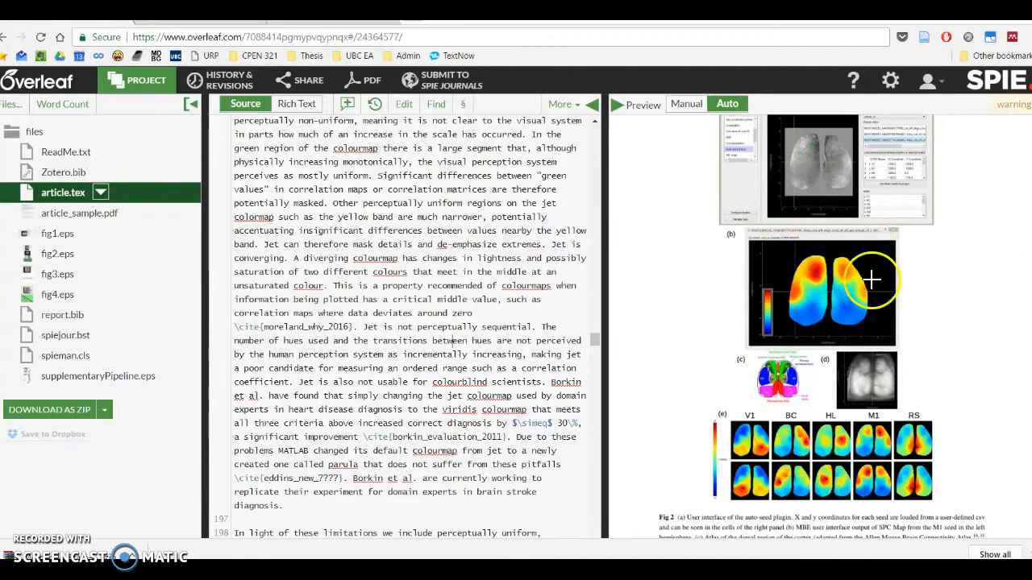
{"action": "scroll", "coordinate": [794, 290], "scroll_direction": "down", "scroll_amount": 13}
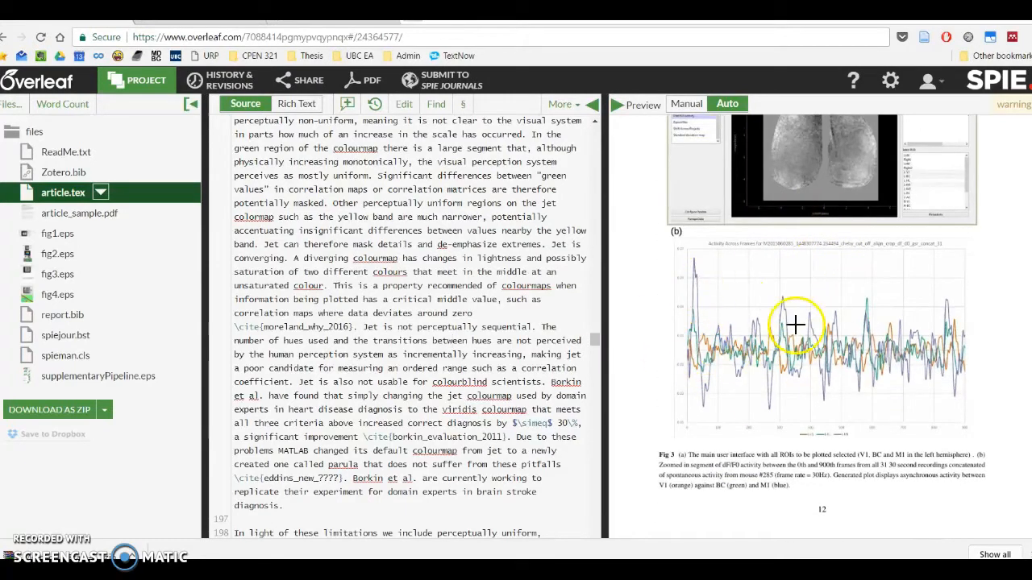
{"action": "scroll", "coordinate": [898, 360], "scroll_direction": "up", "scroll_amount": 1}
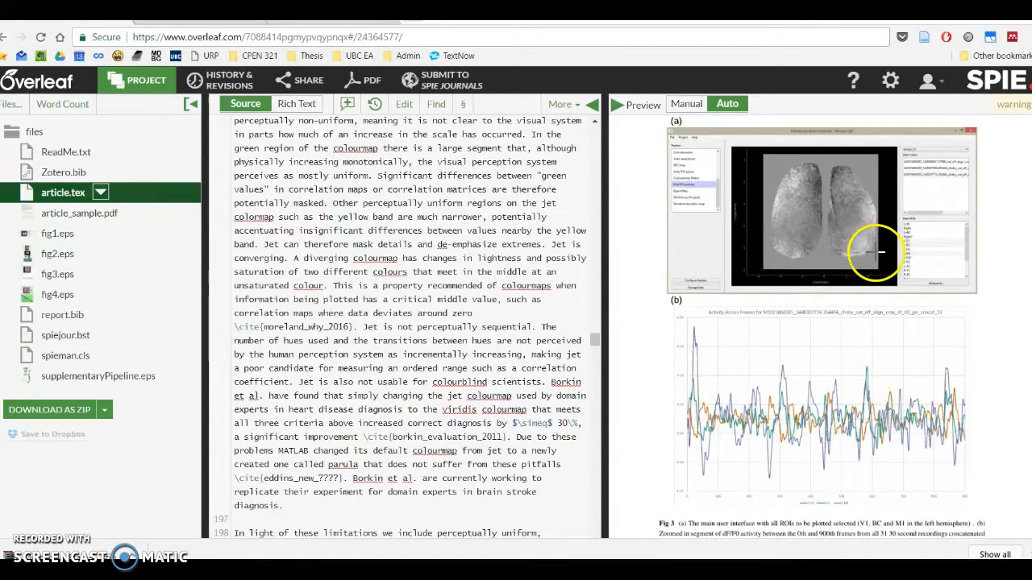
{"action": "scroll", "coordinate": [867, 308], "scroll_direction": "down", "scroll_amount": 7}
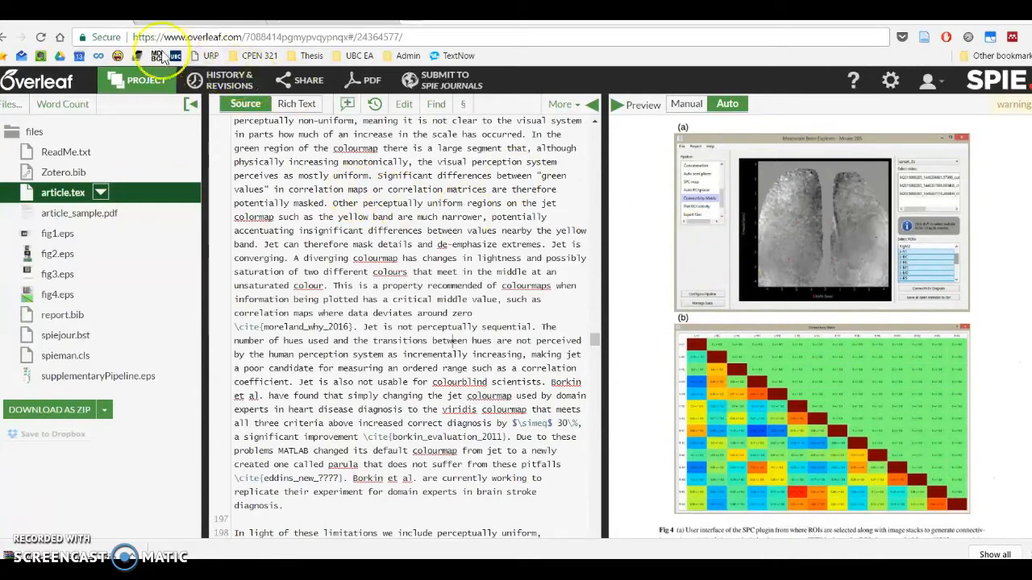
{"action": "scroll", "coordinate": [805, 288], "scroll_direction": "up", "scroll_amount": 5}
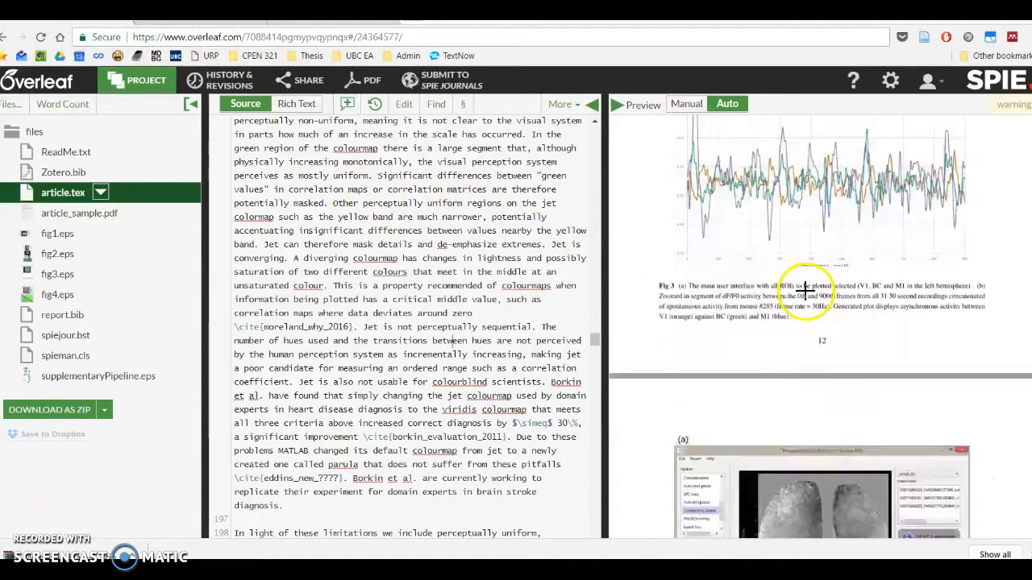
{"action": "scroll", "coordinate": [803, 322], "scroll_direction": "down", "scroll_amount": 5}
{"action": "scroll", "coordinate": [793, 352], "scroll_direction": "down", "scroll_amount": 10}
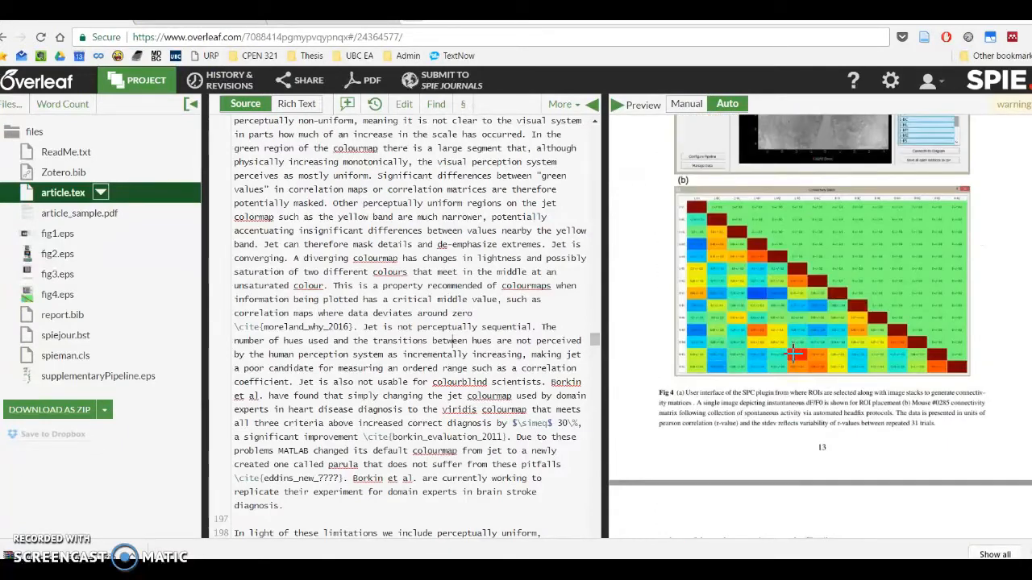
{"action": "scroll", "coordinate": [794, 353], "scroll_direction": "up", "scroll_amount": 1}
Return to the Mesoscale-Brain-Explorer GitHub repository, view the README's Installation section and highlight the repository URL.
{"action": "left_click", "coordinate": [175, 19]}
{"action": "scroll", "coordinate": [315, 268], "scroll_direction": "down", "scroll_amount": 3}
{"action": "scroll", "coordinate": [258, 253], "scroll_direction": "down", "scroll_amount": 2}
{"action": "scroll", "coordinate": [288, 237], "scroll_direction": "up", "scroll_amount": 4}
{"action": "scroll", "coordinate": [287, 234], "scroll_direction": "down", "scroll_amount": 4}
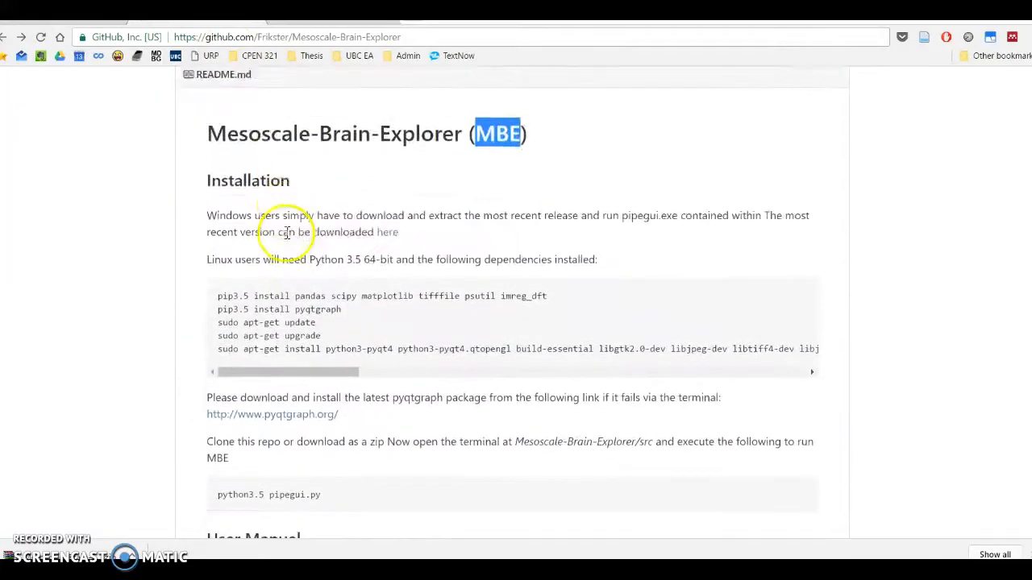
{"action": "scroll", "coordinate": [287, 234], "scroll_direction": "down", "scroll_amount": 1}
{"action": "double_click", "coordinate": [197, 37]}
{"action": "left_click_drag", "start_coordinate": [416, 37], "coordinate": [179, 34]}
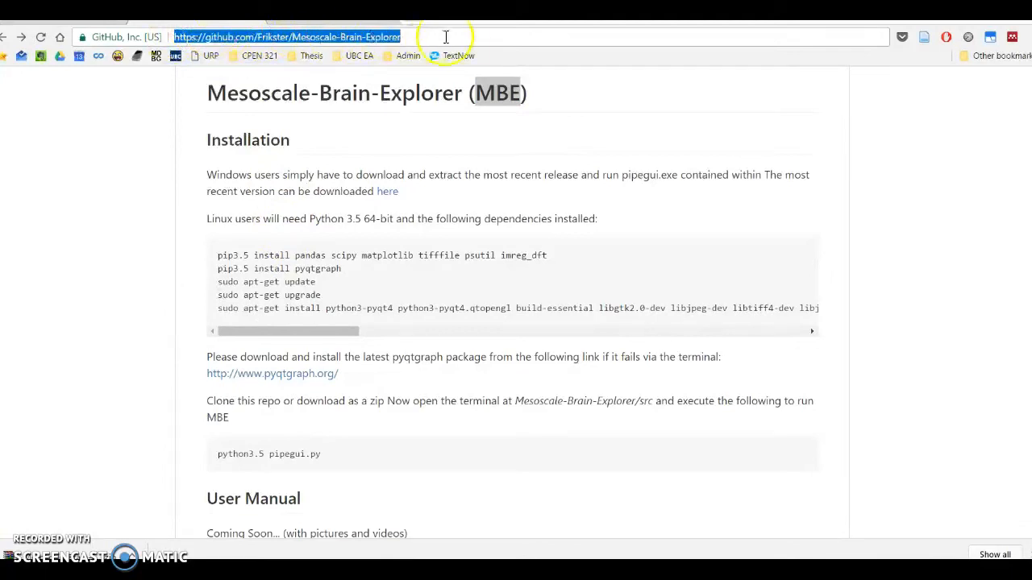
{"action": "left_click", "coordinate": [430, 232]}
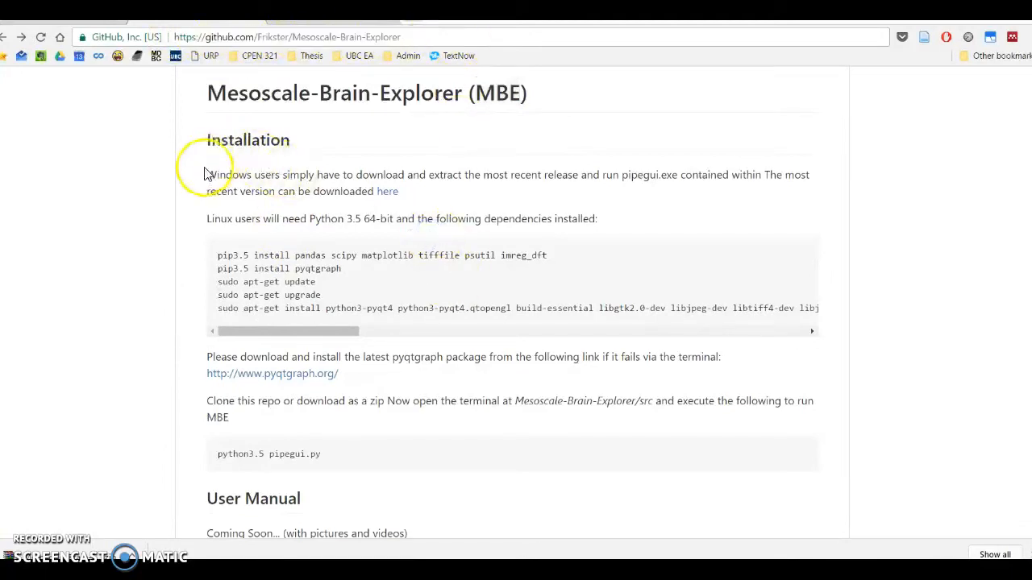
Highlight the Windows installation instructions, then open the linked release and highlight the Mesoscale-Brain-Explorer-0.5.0.zip download.
{"action": "left_click_drag", "start_coordinate": [207, 175], "coordinate": [375, 186]}
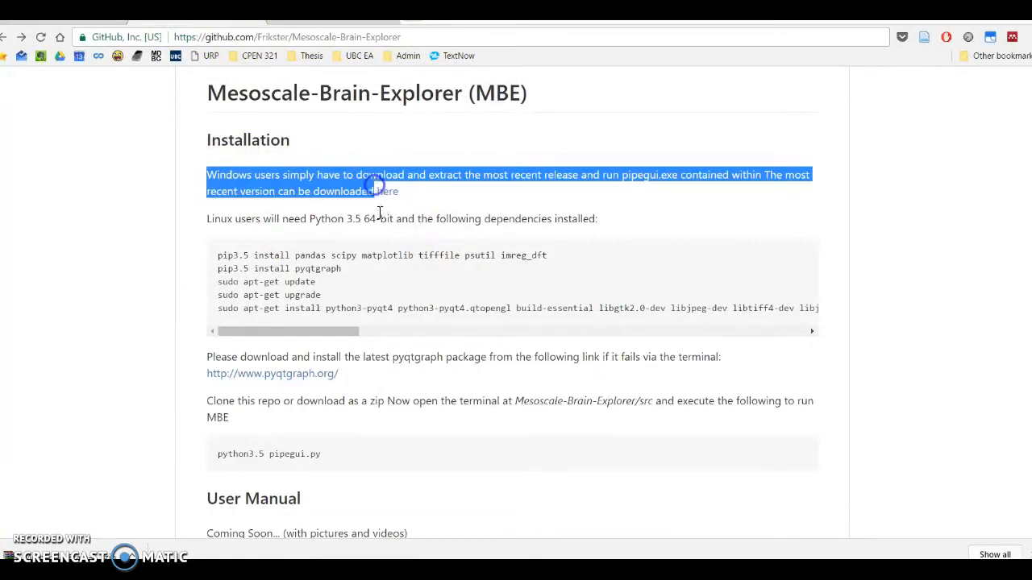
{"action": "left_click", "coordinate": [379, 213]}
{"action": "left_click", "coordinate": [388, 193]}
{"action": "scroll", "coordinate": [368, 276], "scroll_direction": "down", "scroll_amount": 1}
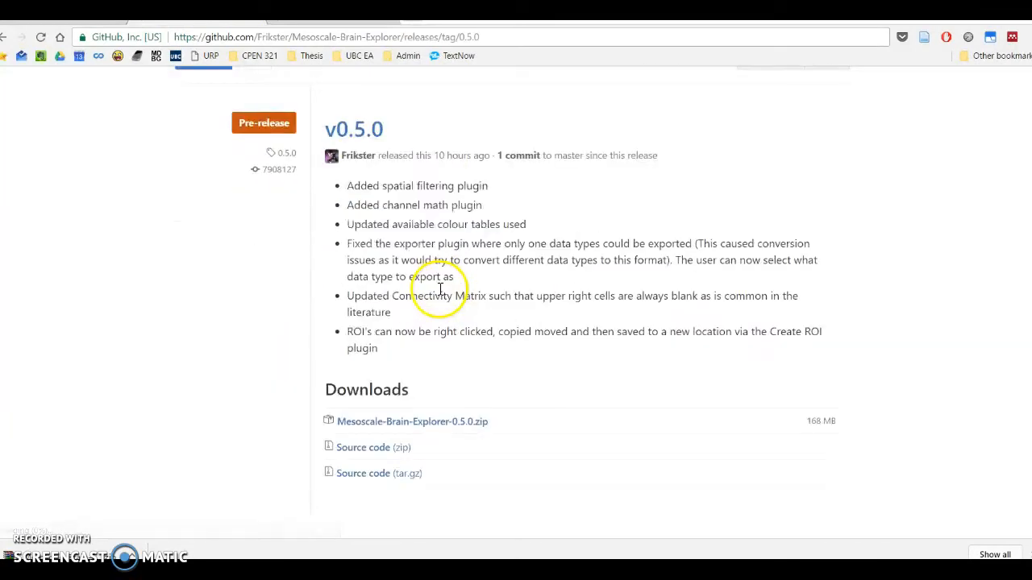
{"action": "left_click_drag", "start_coordinate": [507, 419], "coordinate": [331, 424]}
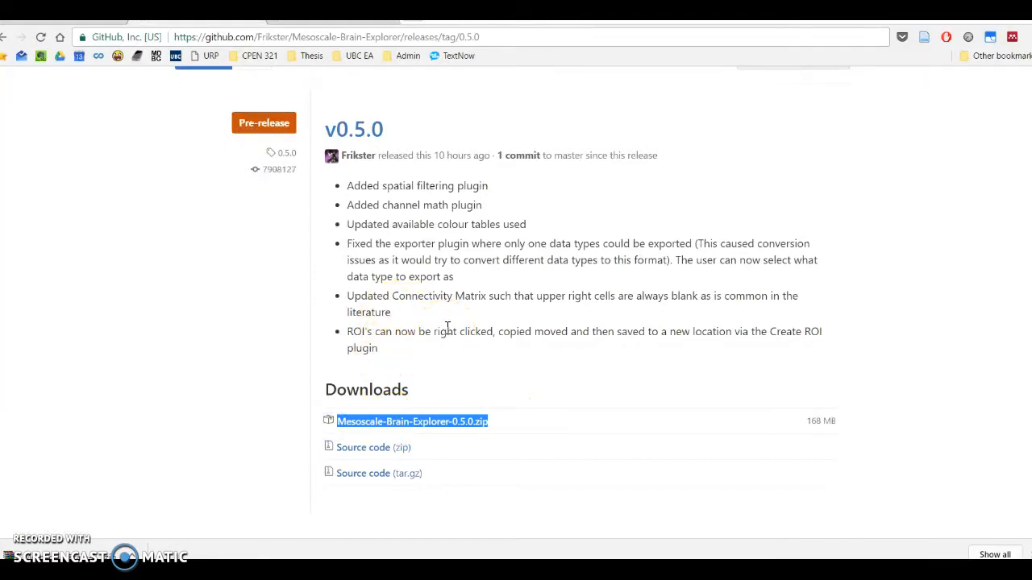
Go back to the repository README and examine the For Developers section, highlighting its list of .whl dependencies.
{"action": "left_click", "coordinate": [4, 42]}
{"action": "scroll", "coordinate": [302, 202], "scroll_direction": "down", "scroll_amount": 7}
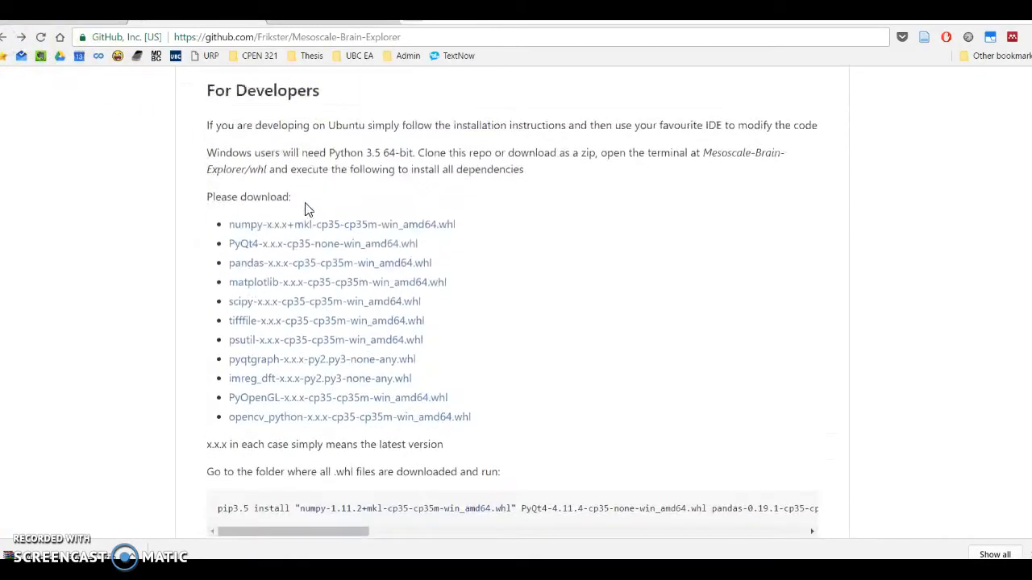
{"action": "left_click_drag", "start_coordinate": [211, 83], "coordinate": [605, 320]}
{"action": "scroll", "coordinate": [629, 355], "scroll_direction": "up", "scroll_amount": 3}
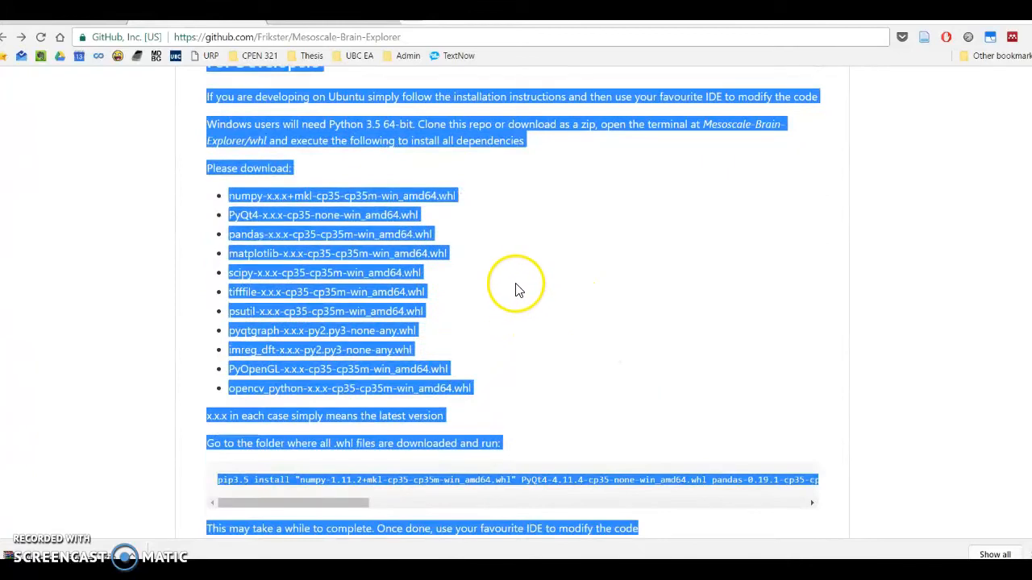
{"action": "scroll", "coordinate": [524, 298], "scroll_direction": "up", "scroll_amount": 1}
{"action": "left_click", "coordinate": [520, 306]}
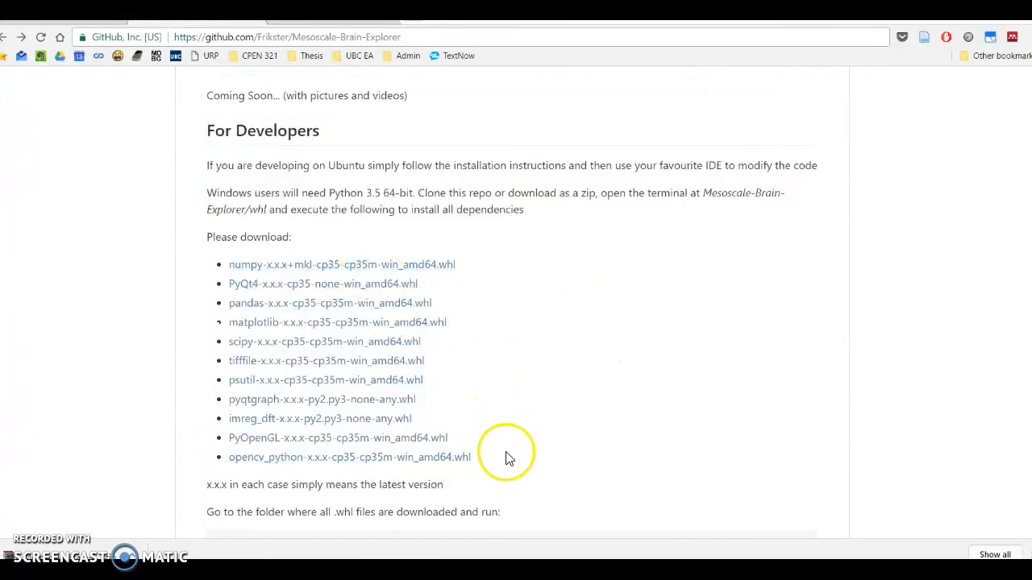
{"action": "left_click_drag", "start_coordinate": [495, 456], "coordinate": [228, 265]}
{"action": "left_click", "coordinate": [277, 231]}
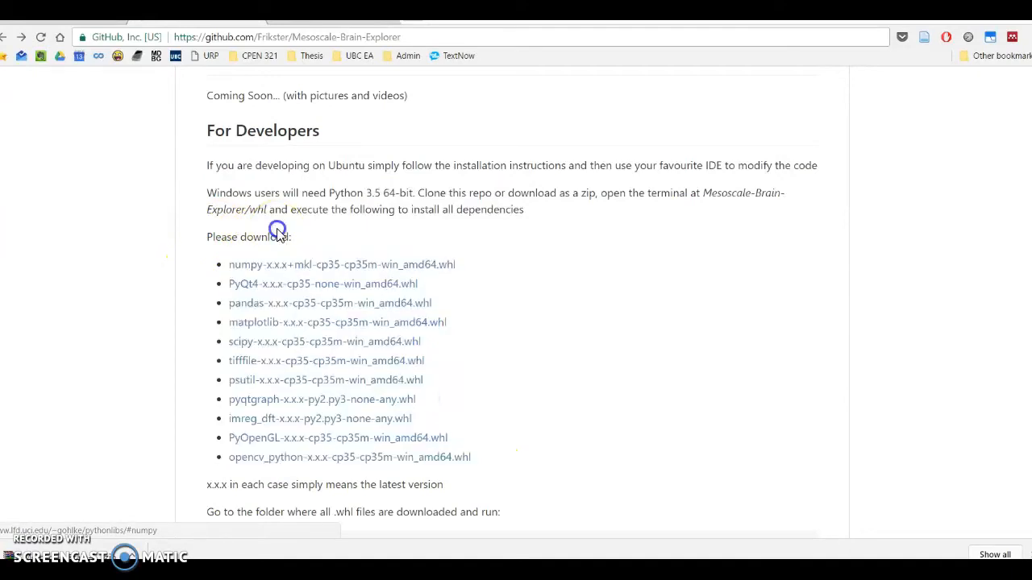
{"action": "scroll", "coordinate": [380, 277], "scroll_direction": "up", "scroll_amount": 2}
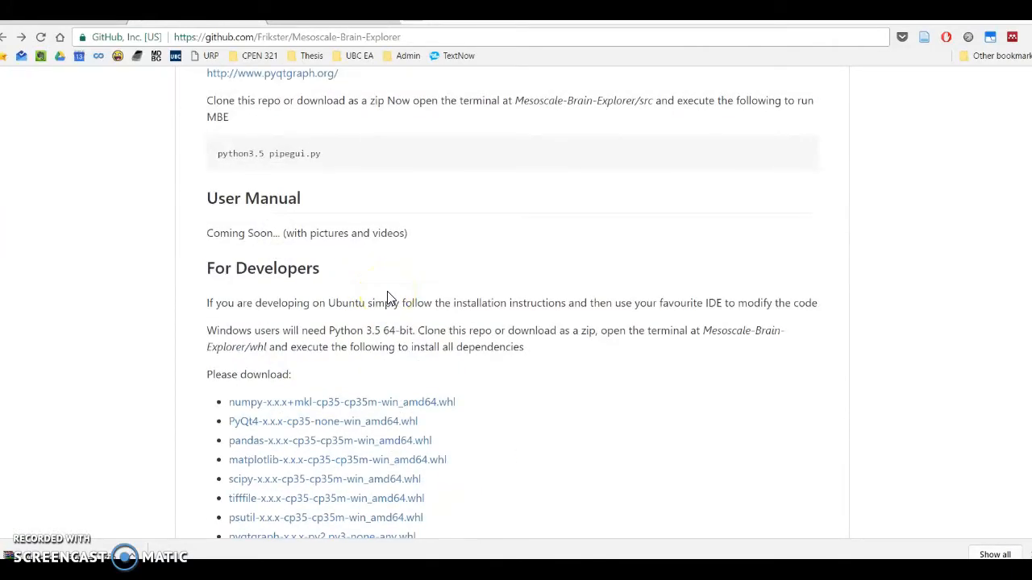
Highlight the Custom Plugin Tutorial section at the end of the README.
{"action": "scroll", "coordinate": [388, 298], "scroll_direction": "down", "scroll_amount": 4}
{"action": "scroll", "coordinate": [509, 281], "scroll_direction": "down", "scroll_amount": 2}
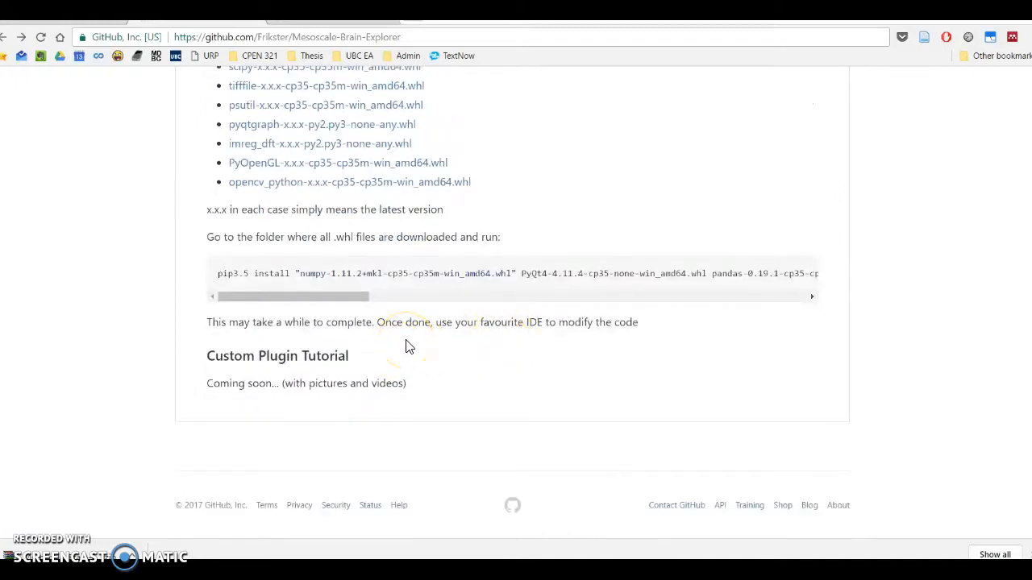
{"action": "triple_click", "coordinate": [391, 384]}
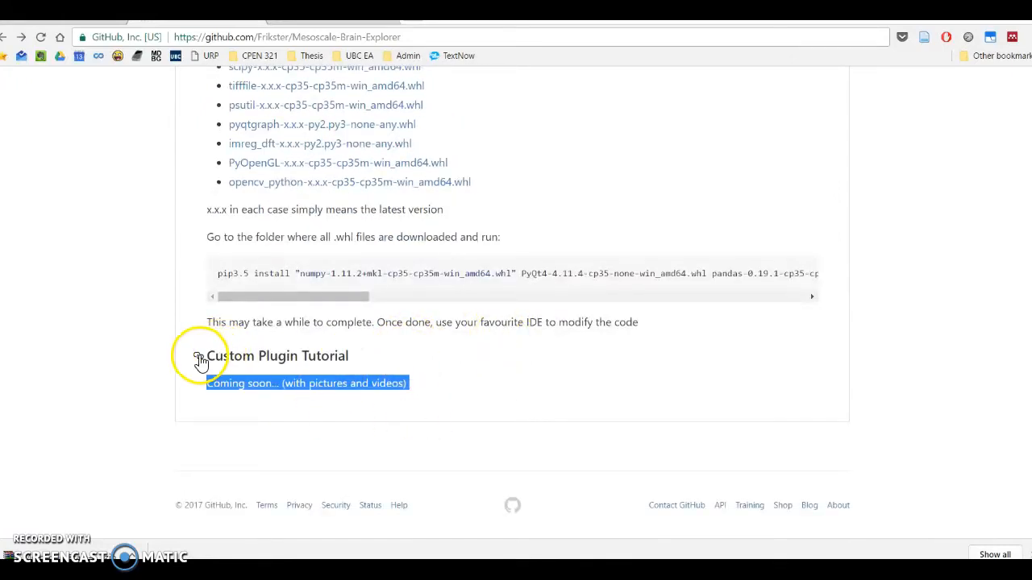
{"action": "left_click_drag", "start_coordinate": [201, 360], "coordinate": [420, 380]}
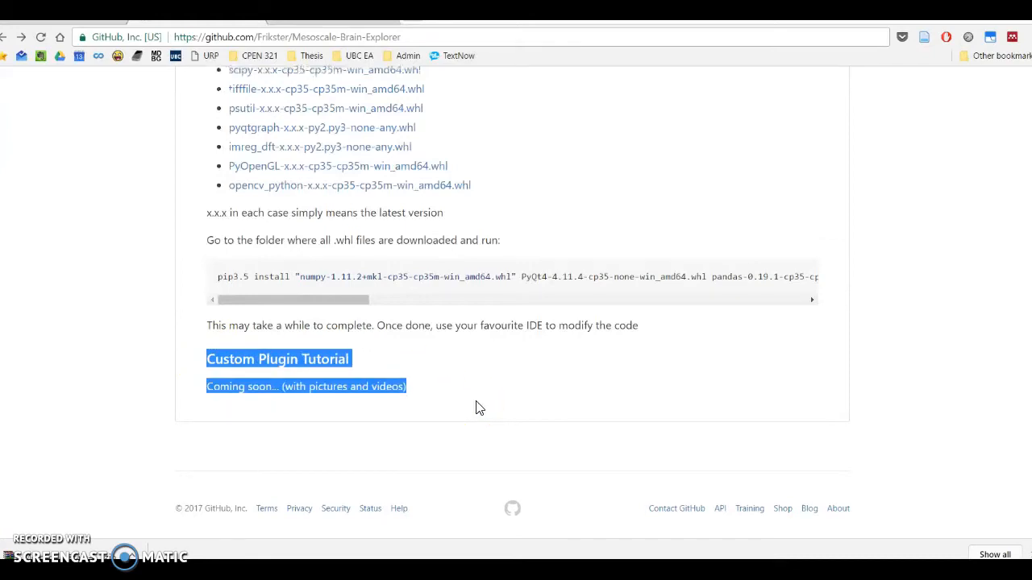
Open the most recent release through the link in the README's Installation section.
{"action": "scroll", "coordinate": [476, 408], "scroll_direction": "up", "scroll_amount": 2}
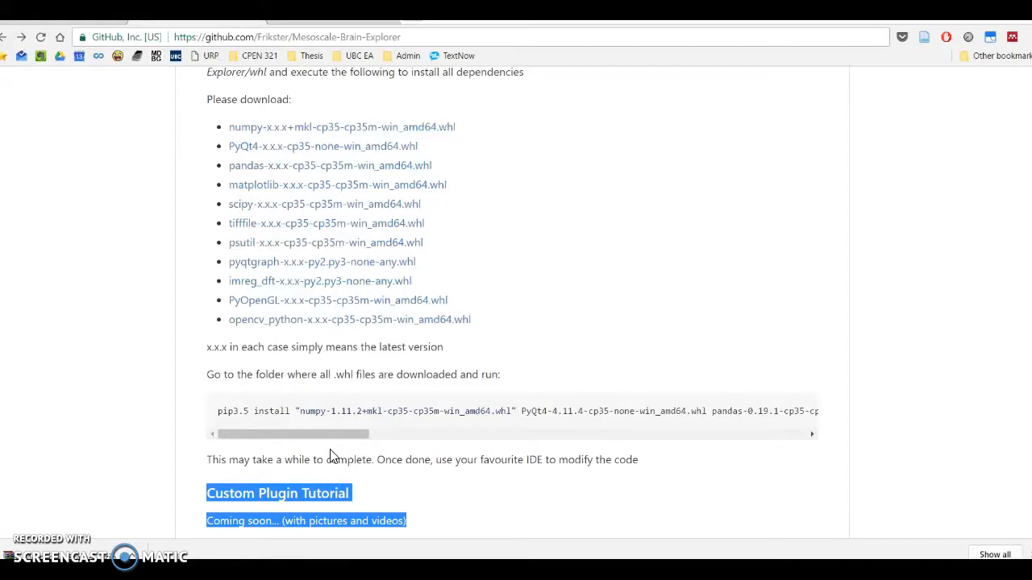
{"action": "scroll", "coordinate": [576, 329], "scroll_direction": "up", "scroll_amount": 2}
{"action": "middle_click", "coordinate": [560, 373]}
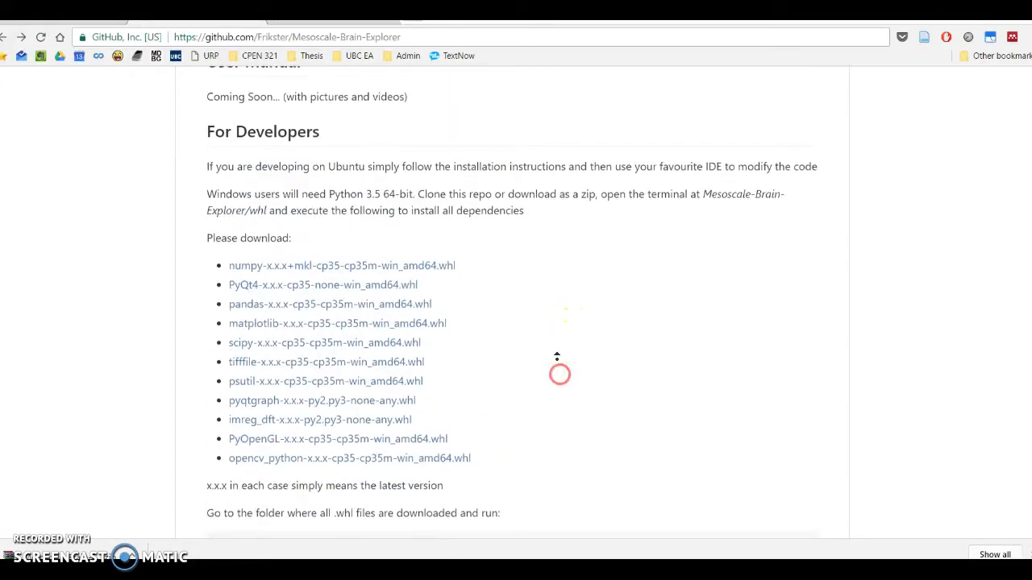
{"action": "middle_click", "coordinate": [557, 372]}
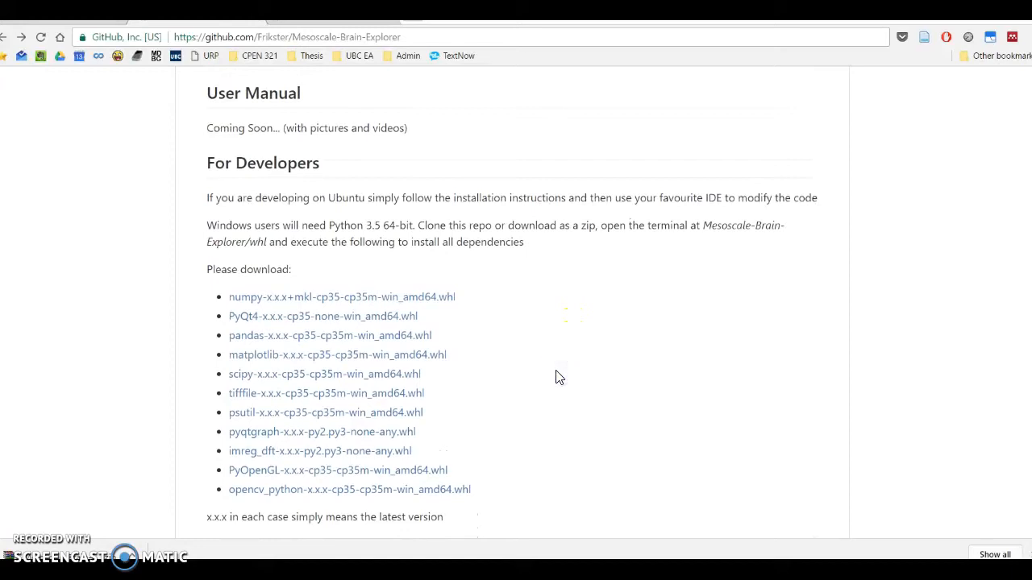
{"action": "scroll", "coordinate": [556, 377], "scroll_direction": "up", "scroll_amount": 4}
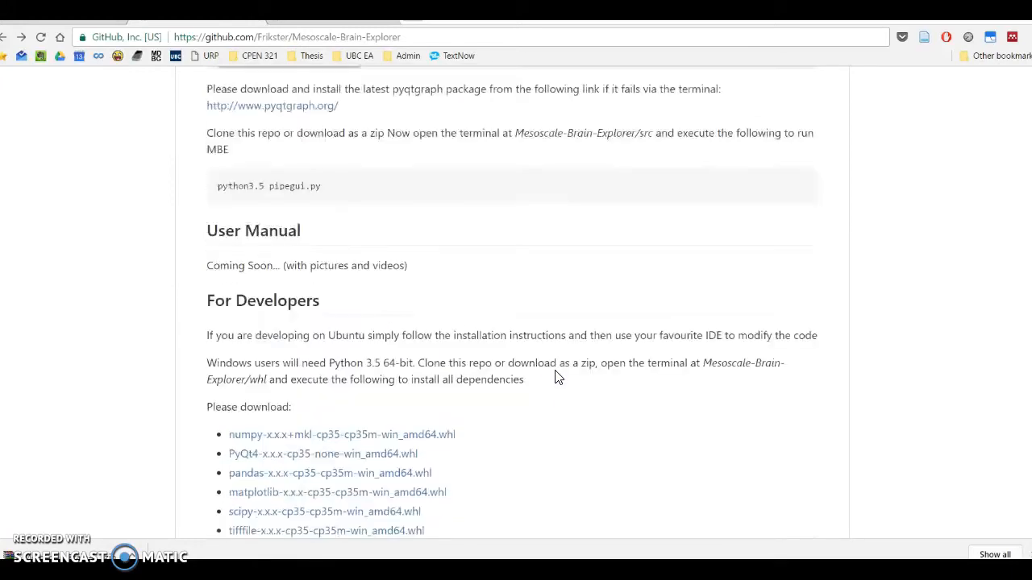
{"action": "scroll", "coordinate": [556, 377], "scroll_direction": "up", "scroll_amount": 1}
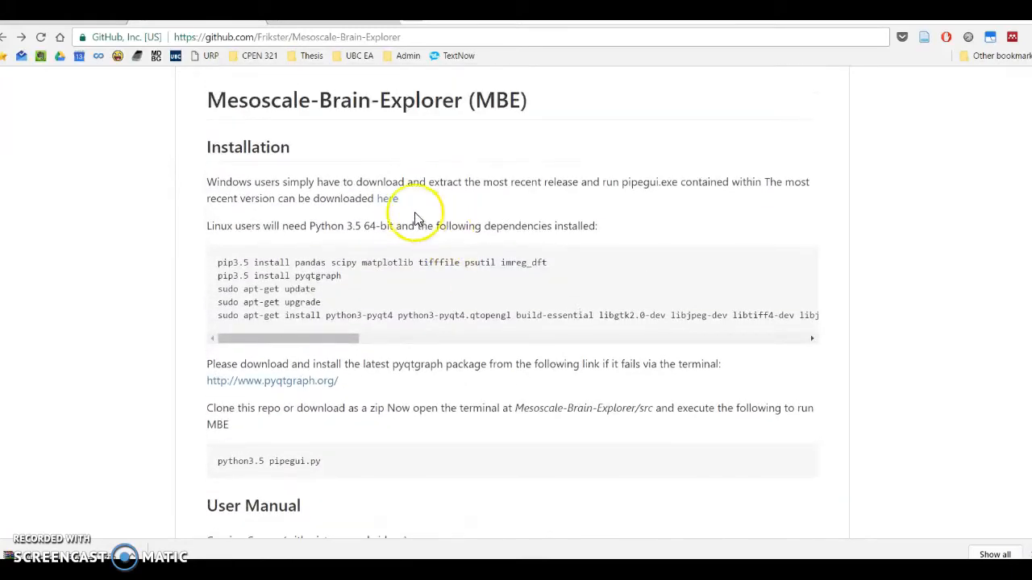
{"action": "left_click", "coordinate": [389, 200]}
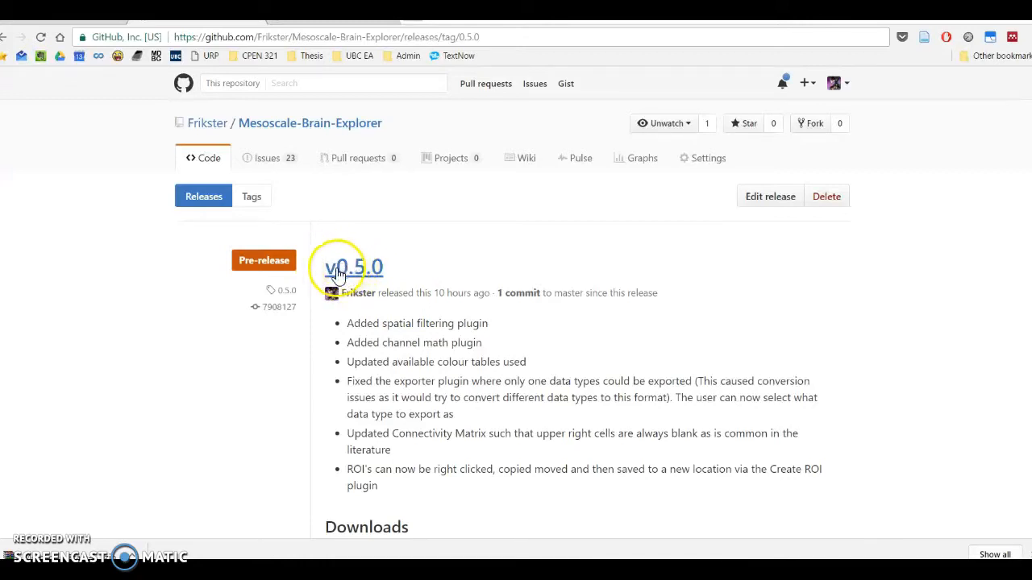
Examine the v0.5.0 release notes and highlight the release's Pre-release label.
{"action": "left_click_drag", "start_coordinate": [259, 260], "coordinate": [214, 259]}
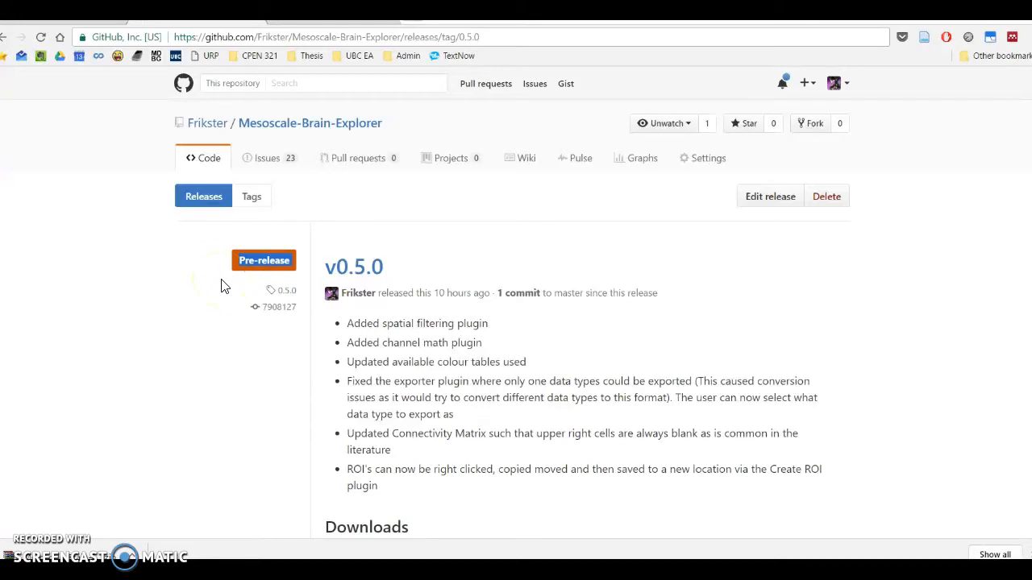
{"action": "left_click", "coordinate": [242, 270]}
{"action": "scroll", "coordinate": [323, 327], "scroll_direction": "down", "scroll_amount": 1}
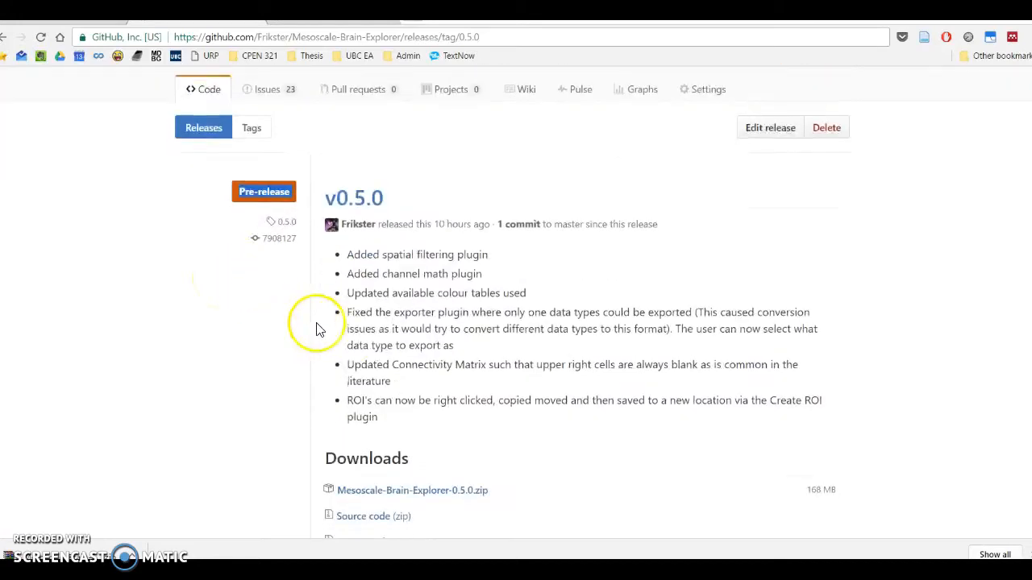
{"action": "triple_click", "coordinate": [479, 342]}
{"action": "left_click", "coordinate": [160, 239]}
{"action": "triple_click", "coordinate": [247, 191]}
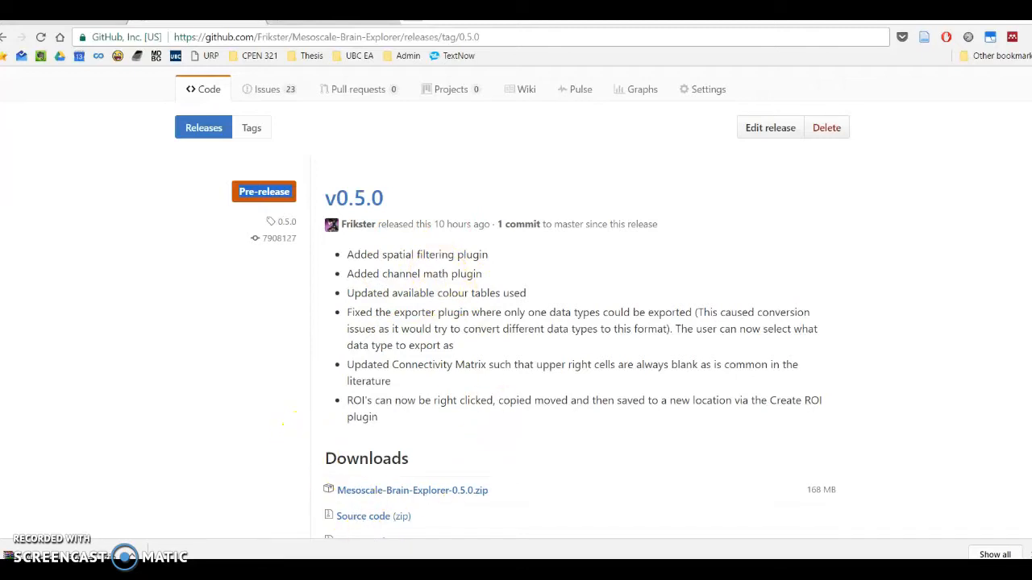
Switch to the open File Explorer window, go to the Downloads folder and select the dist folder beside the Mesoscale-Brain-Explorer-0.5.0.zip archive.
{"action": "mouse_move", "coordinate": [379, 574]}
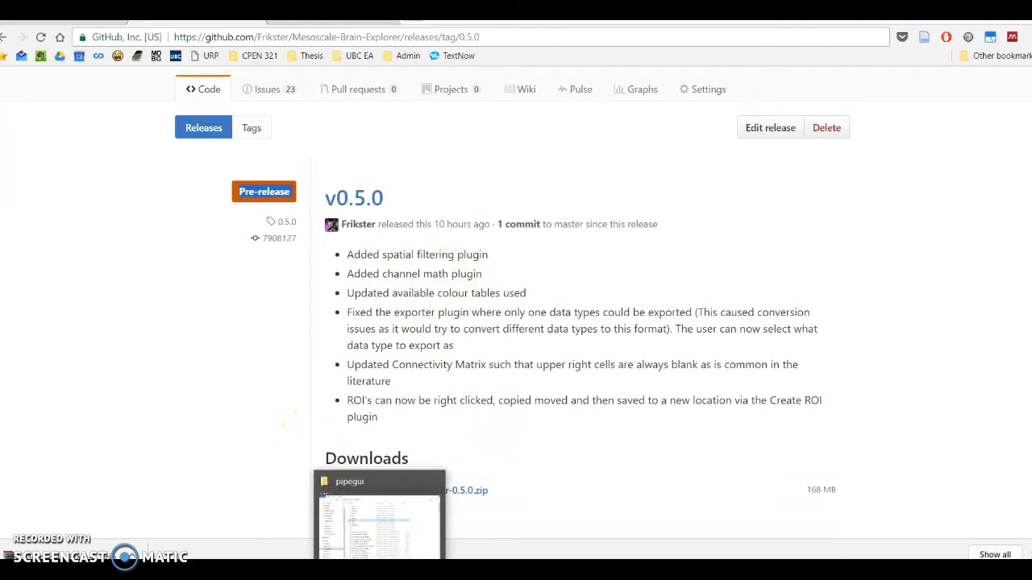
{"action": "left_click", "coordinate": [379, 524]}
{"action": "left_click_drag", "start_coordinate": [379, 115], "coordinate": [326, 68]}
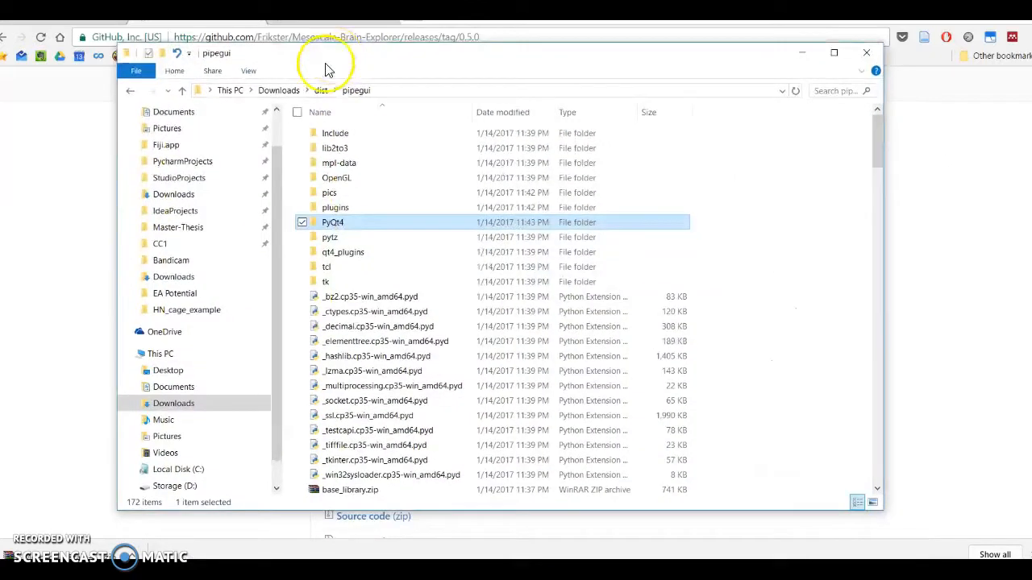
{"action": "left_click", "coordinate": [192, 407]}
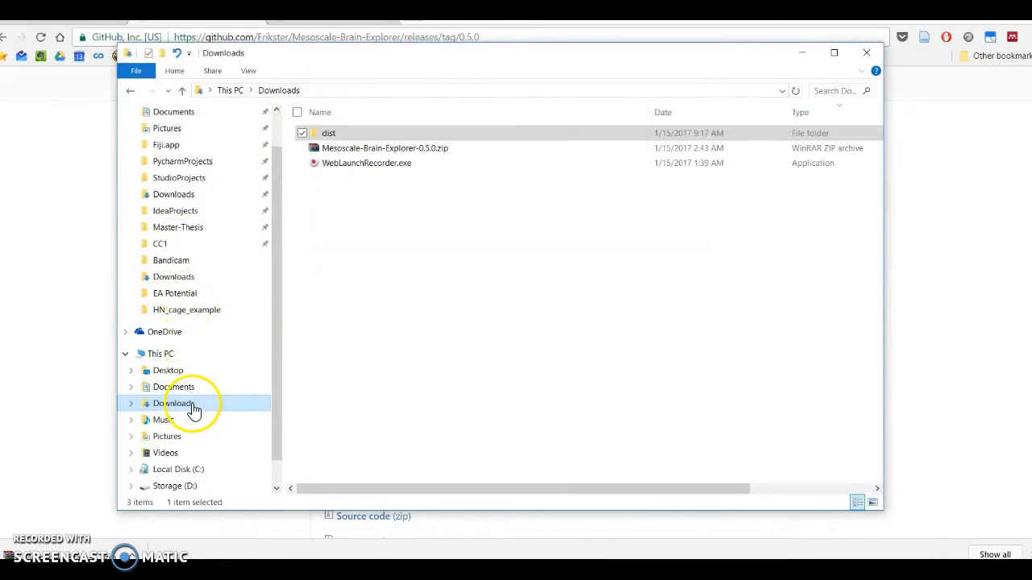
{"action": "left_click", "coordinate": [376, 147]}
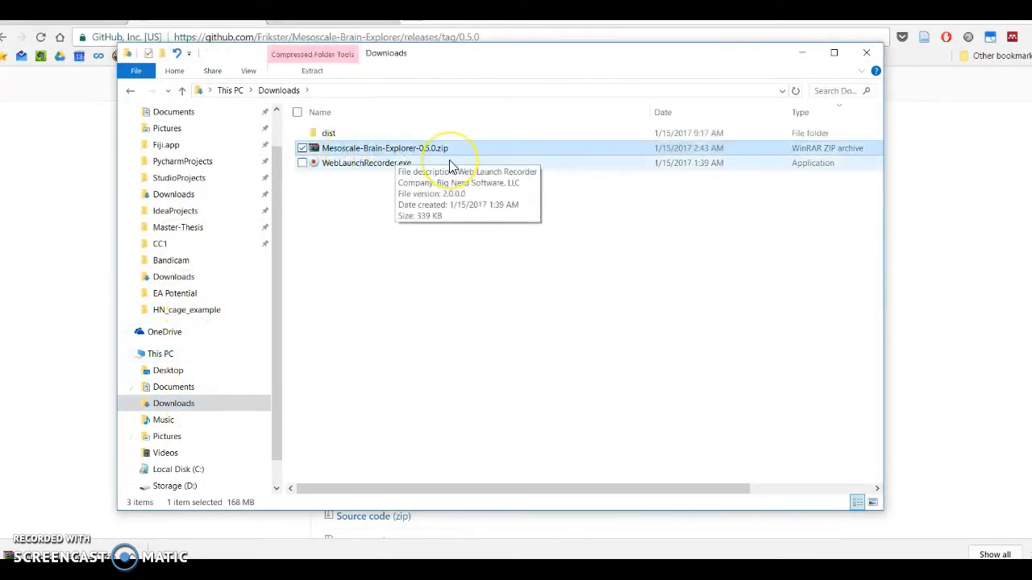
{"action": "left_click", "coordinate": [397, 151]}
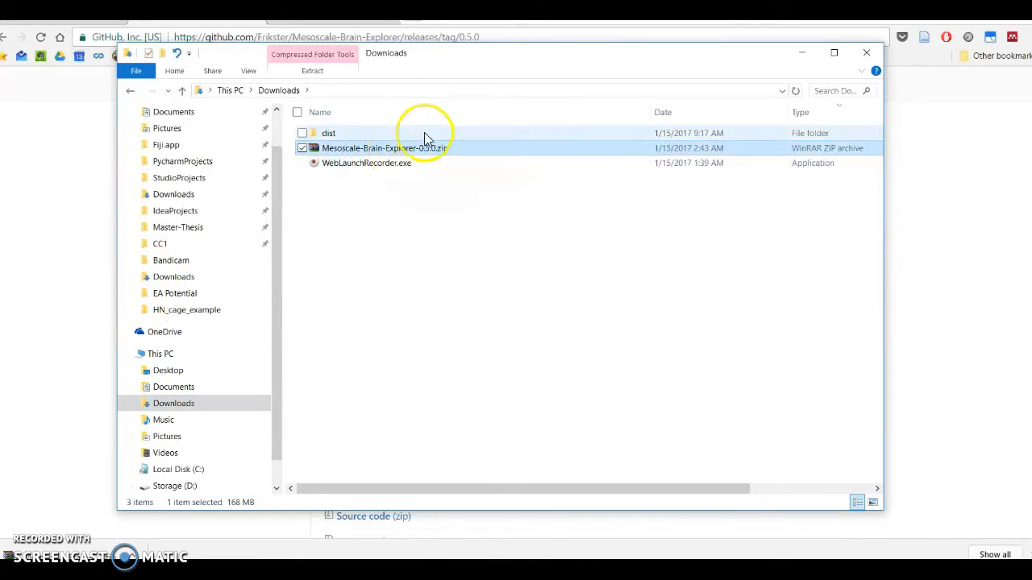
{"action": "left_click", "coordinate": [332, 133]}
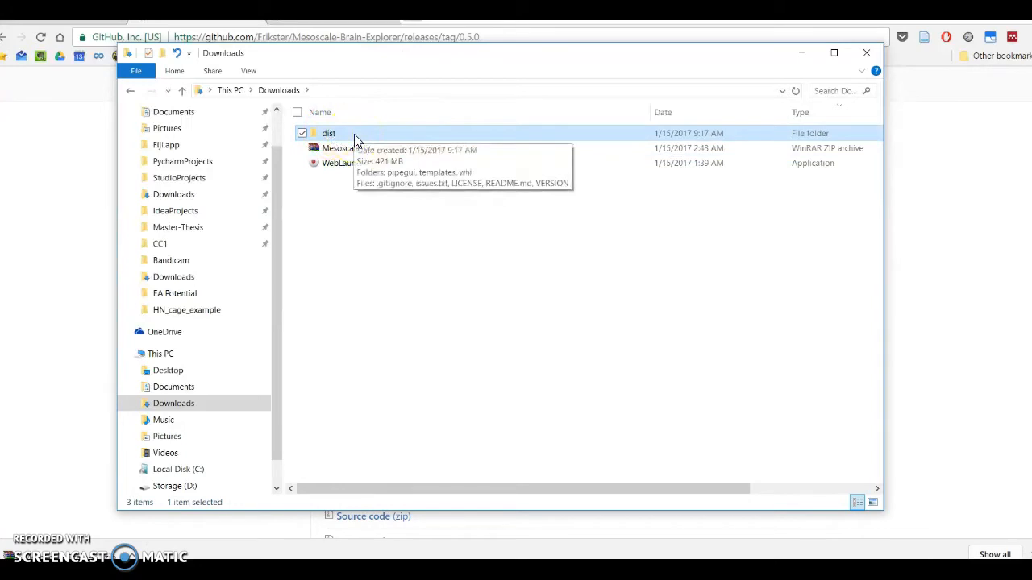
Open the pipegui folder inside dist and launch pipegui.exe.
{"action": "double_click", "coordinate": [354, 134]}
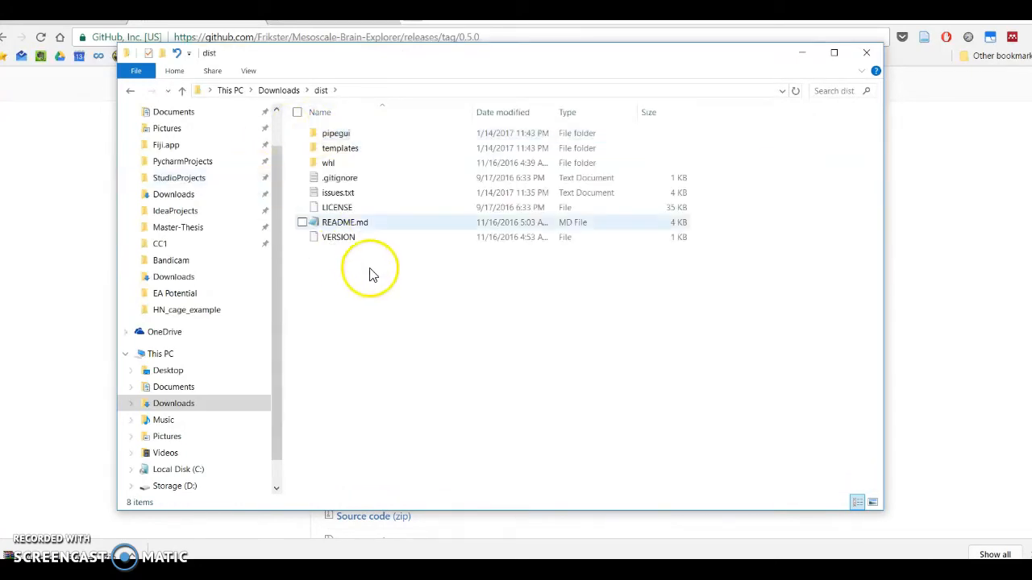
{"action": "double_click", "coordinate": [339, 135]}
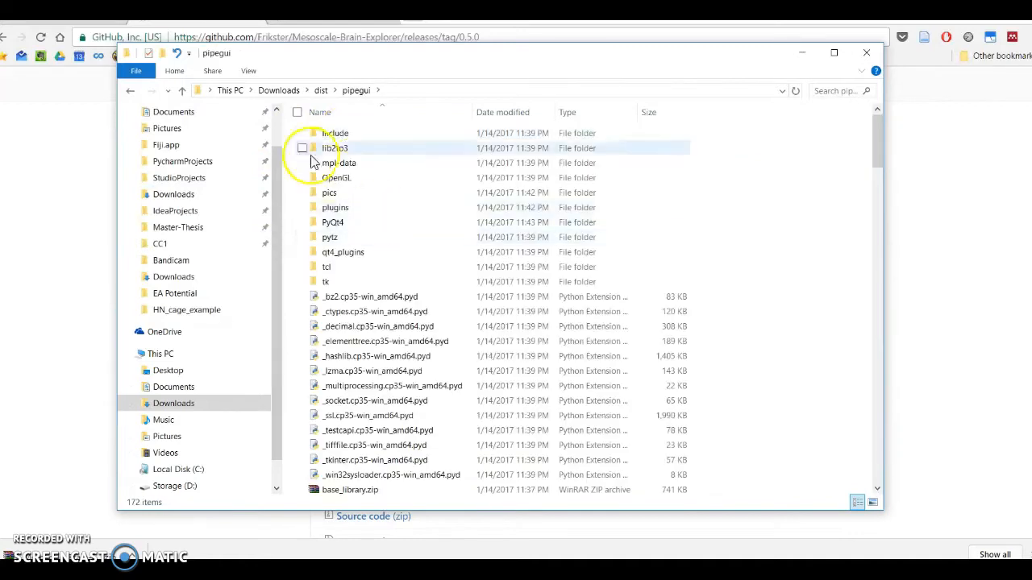
{"action": "scroll", "coordinate": [314, 161], "scroll_direction": "down", "scroll_amount": 20}
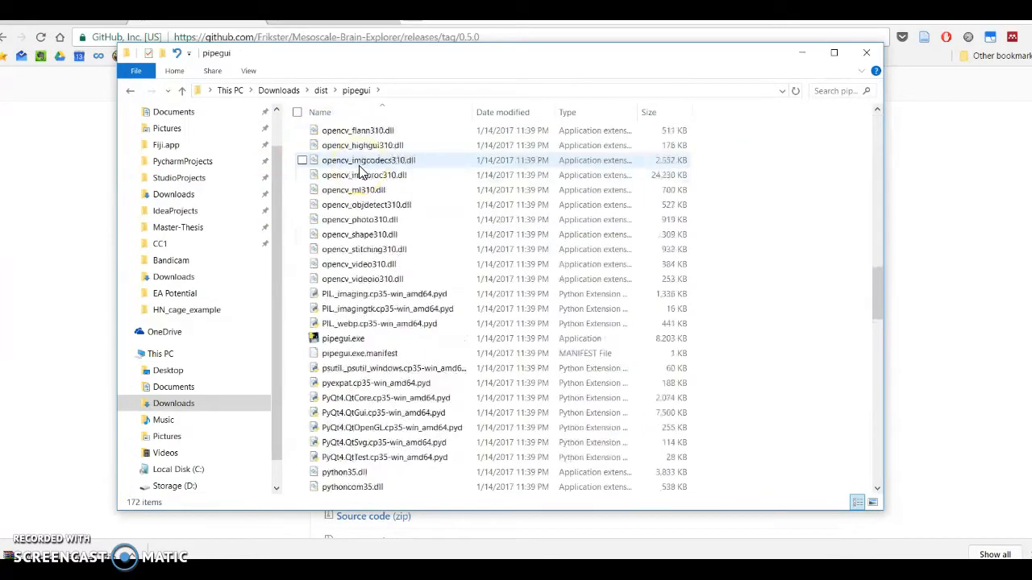
{"action": "scroll", "coordinate": [360, 173], "scroll_direction": "down", "scroll_amount": 2}
{"action": "double_click", "coordinate": [355, 249]}
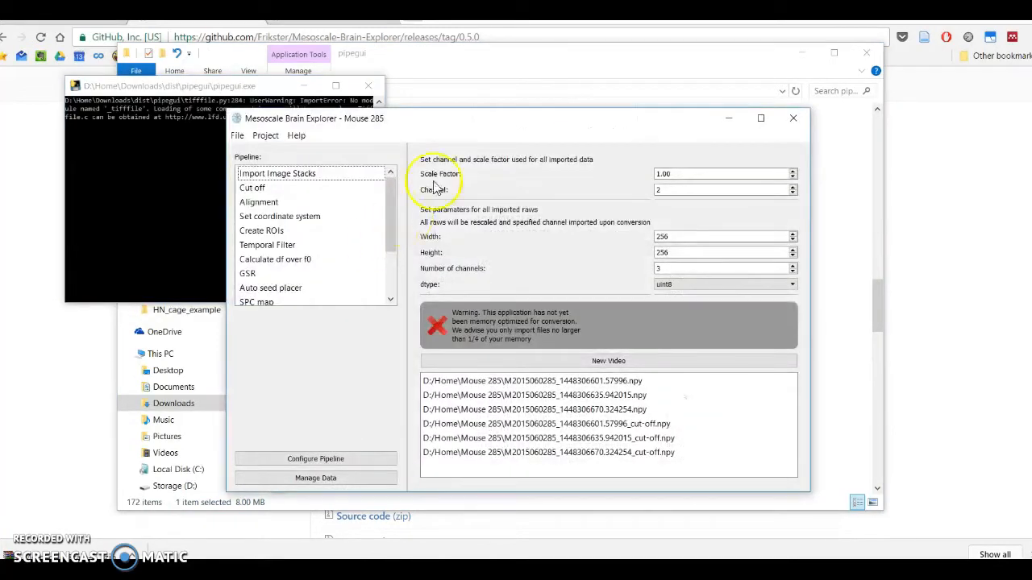
Arrange the pipegui.exe console and the Mesoscale Brain Explorer window side by side over an otherwise cleared desktop.
{"action": "left_click_drag", "start_coordinate": [161, 85], "coordinate": [153, 148]}
{"action": "left_click_drag", "start_coordinate": [450, 129], "coordinate": [523, 124]}
{"action": "left_click_drag", "start_coordinate": [154, 150], "coordinate": [139, 87]}
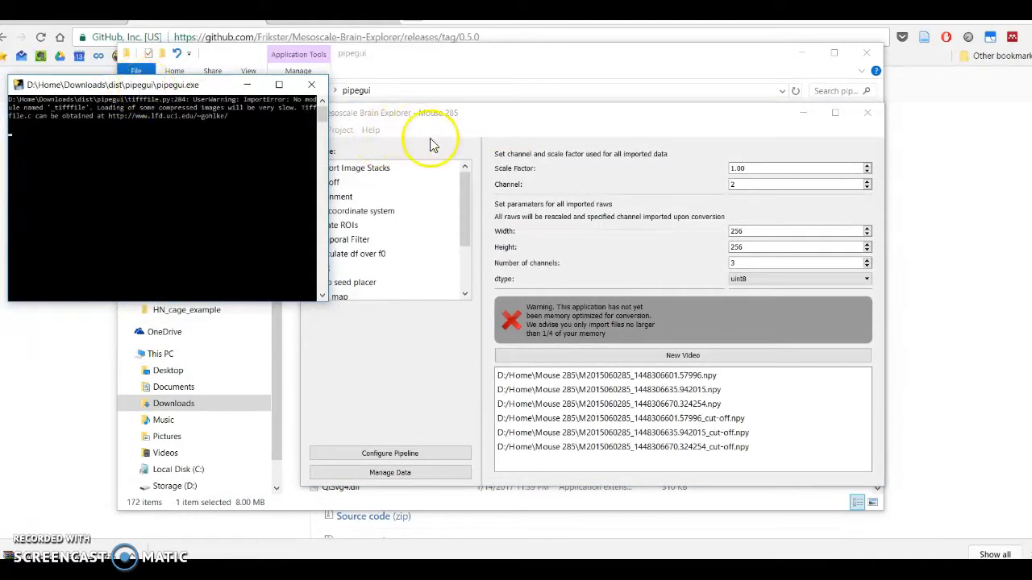
{"action": "left_click_drag", "start_coordinate": [460, 126], "coordinate": [492, 137]}
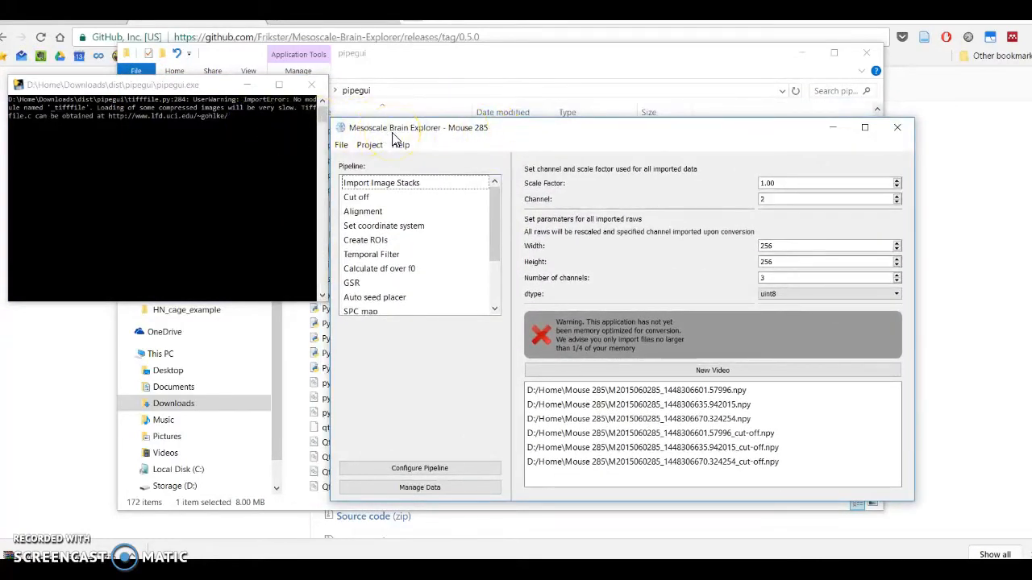
{"action": "left_click", "coordinate": [208, 105]}
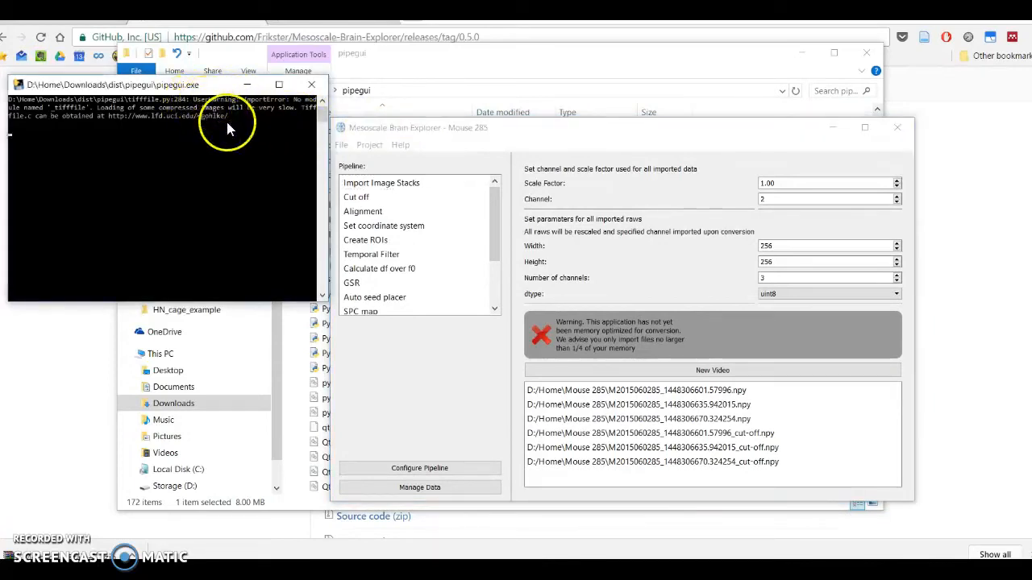
{"action": "left_click_drag", "start_coordinate": [186, 91], "coordinate": [184, 81]}
{"action": "left_click_drag", "start_coordinate": [438, 139], "coordinate": [454, 137]}
{"action": "left_click_drag", "start_coordinate": [138, 78], "coordinate": [149, 185]}
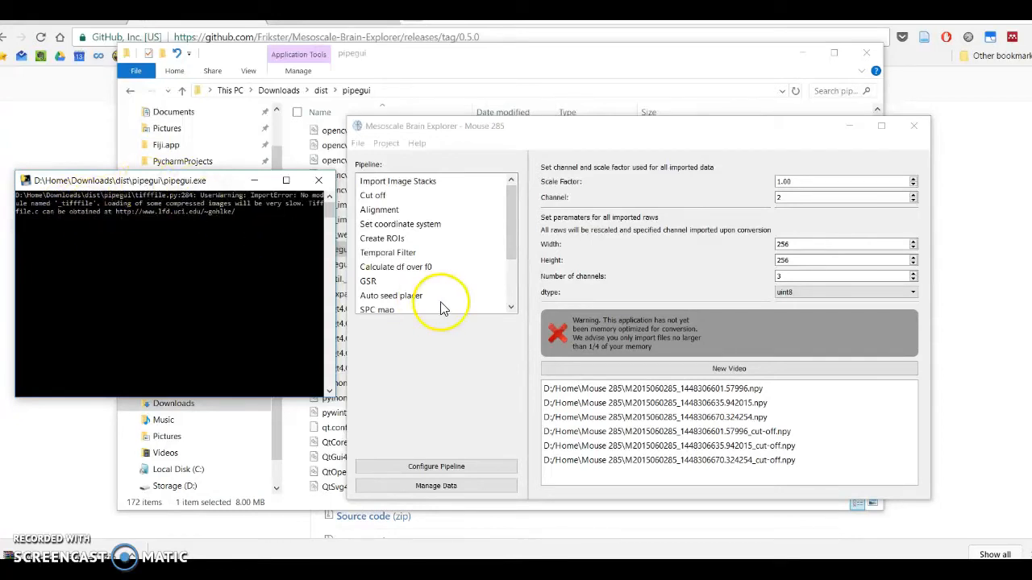
{"action": "left_click_drag", "start_coordinate": [516, 126], "coordinate": [555, 133]}
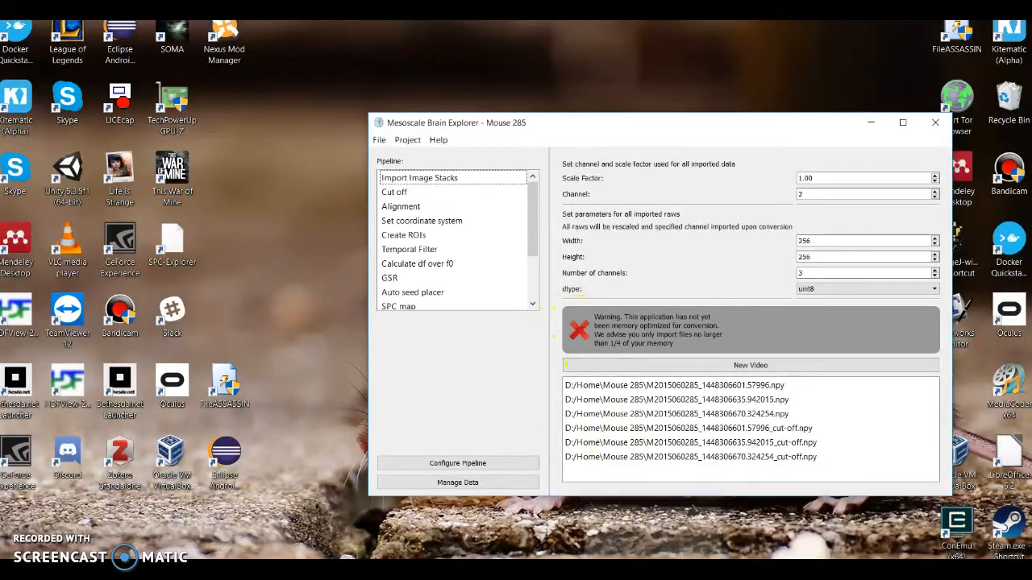
{"action": "mouse_move", "coordinate": [790, 572]}
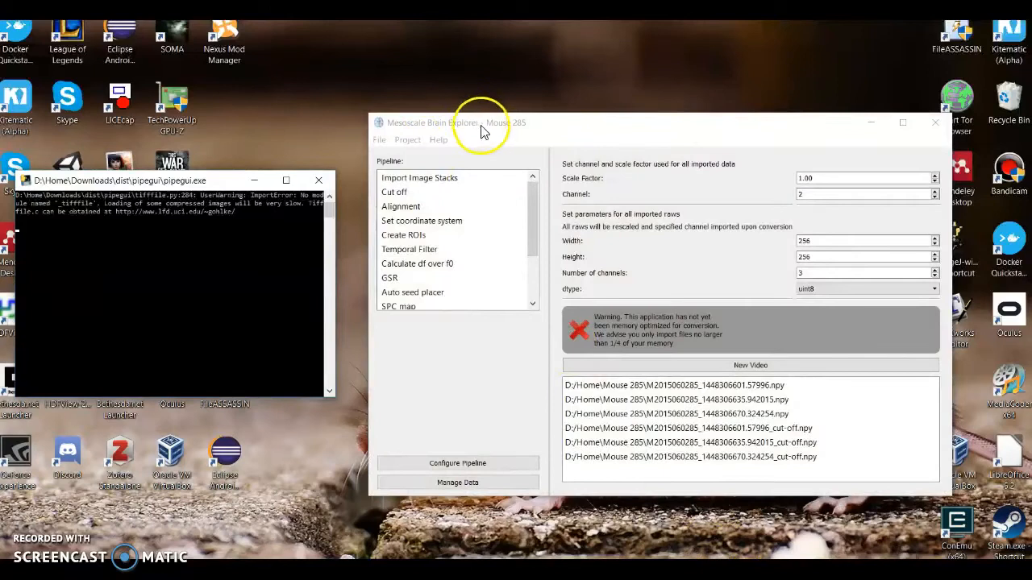
{"action": "left_click_drag", "start_coordinate": [476, 127], "coordinate": [473, 119]}
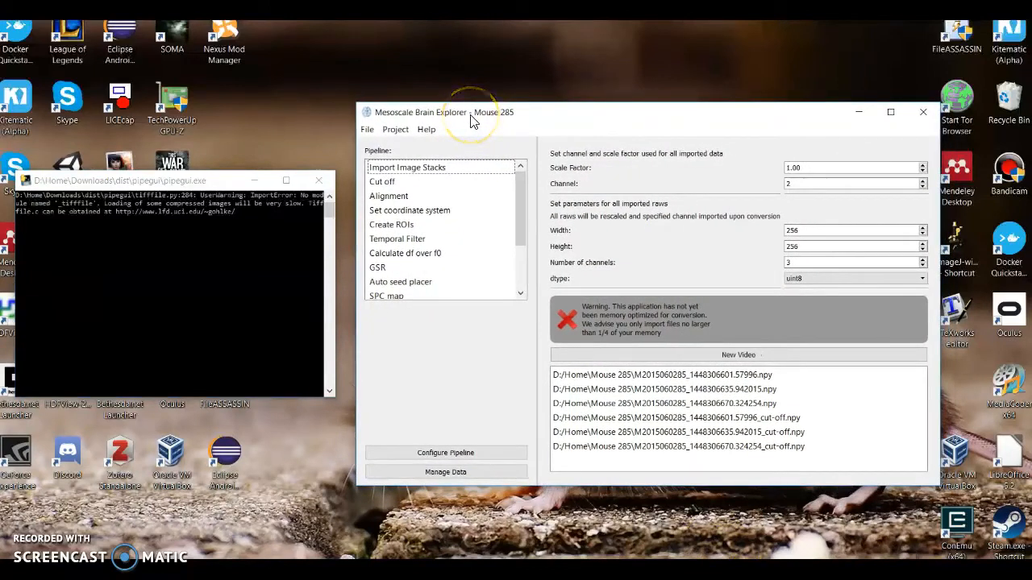
{"action": "left_click", "coordinate": [277, 208]}
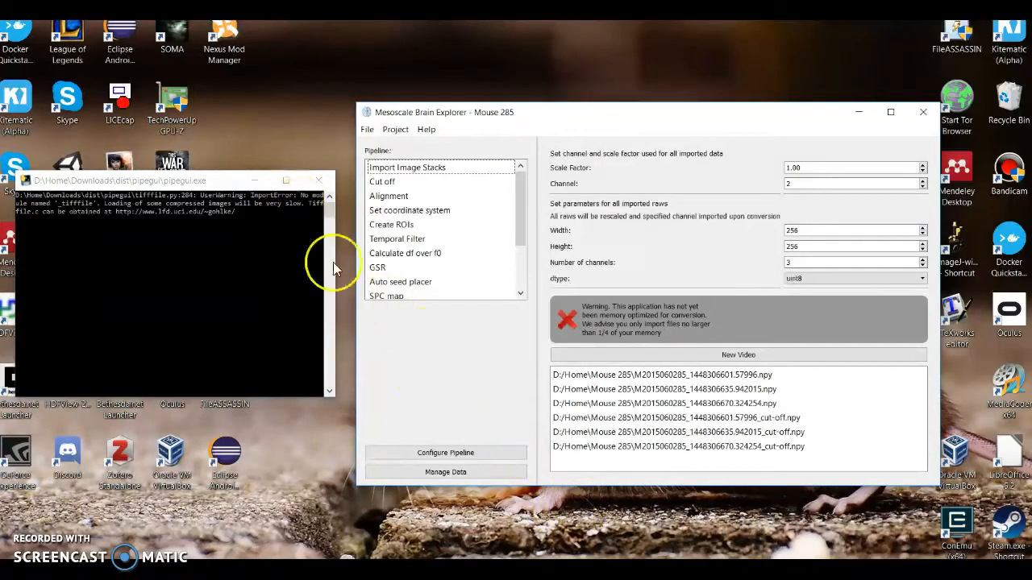
Show the PyCharm window behind the console and Mesoscale Brain Explorer, and minimize the console.
{"action": "left_click", "coordinate": [493, 577]}
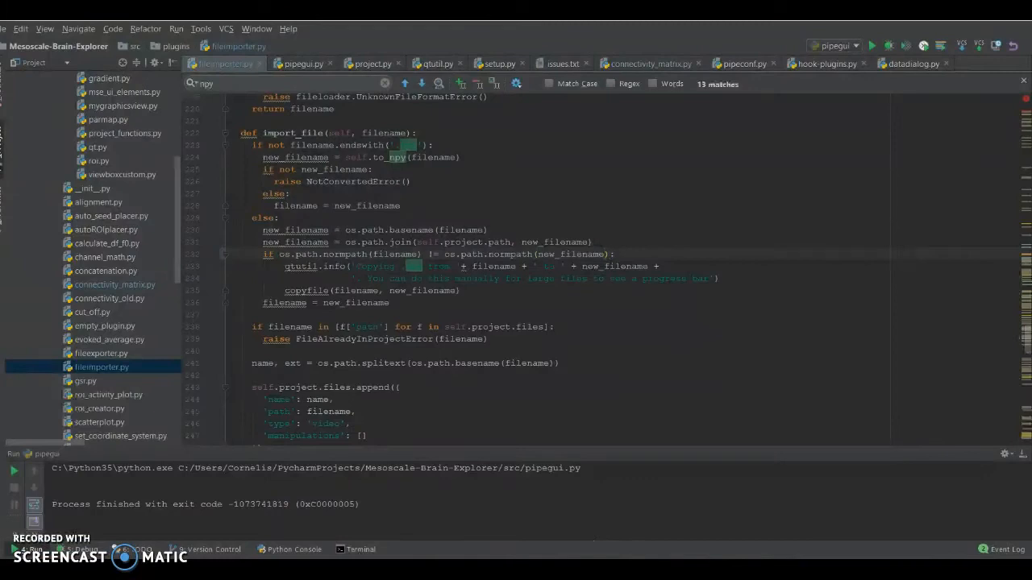
{"action": "left_click", "coordinate": [817, 528]}
{"action": "left_click", "coordinate": [704, 540]}
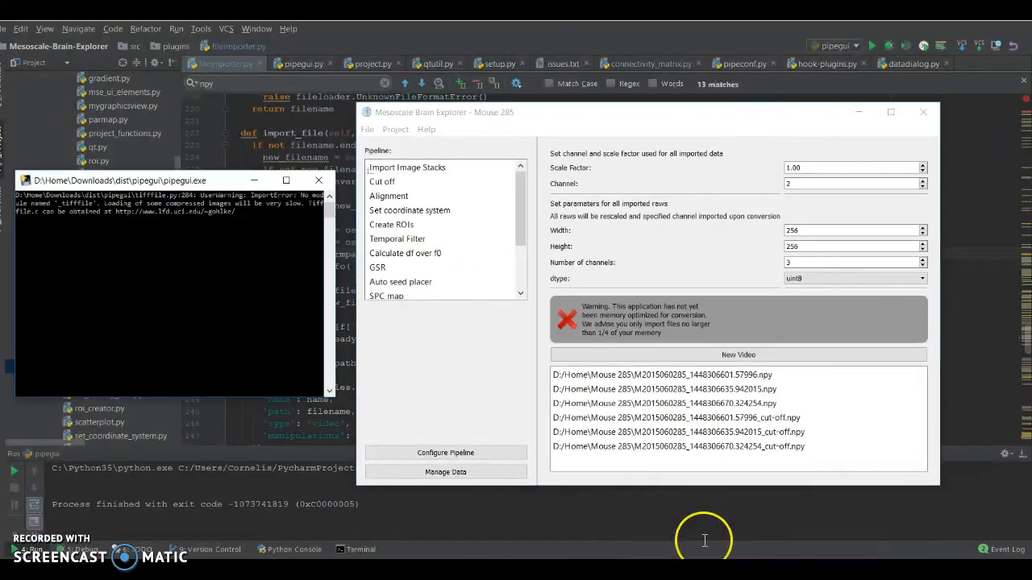
{"action": "left_click", "coordinate": [382, 242]}
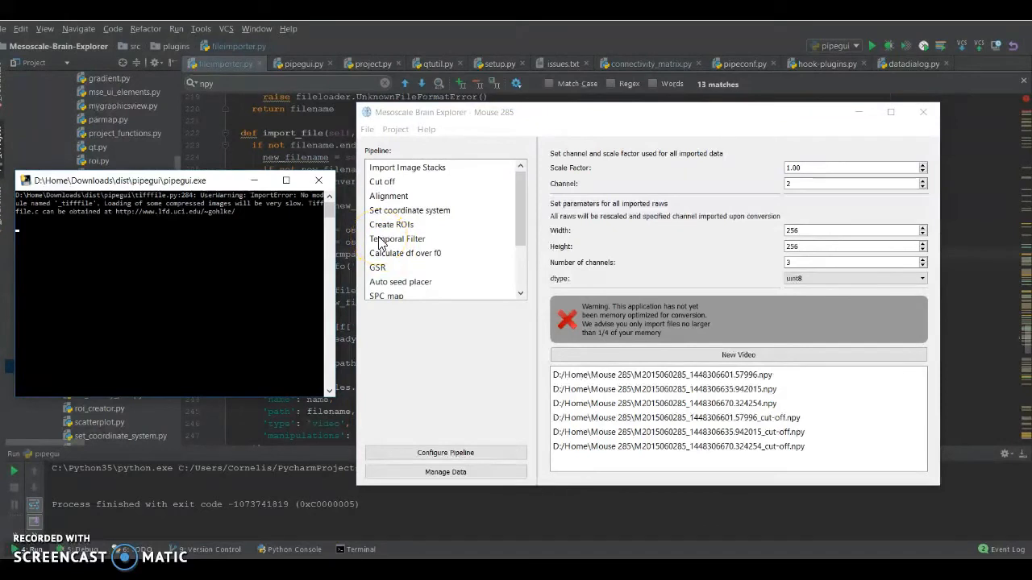
{"action": "left_click", "coordinate": [254, 181]}
Select all six videos in the project's data manager, remove their files permanently and close the data manager.
{"action": "left_click", "coordinate": [419, 407]}
{"action": "left_click", "coordinate": [445, 472]}
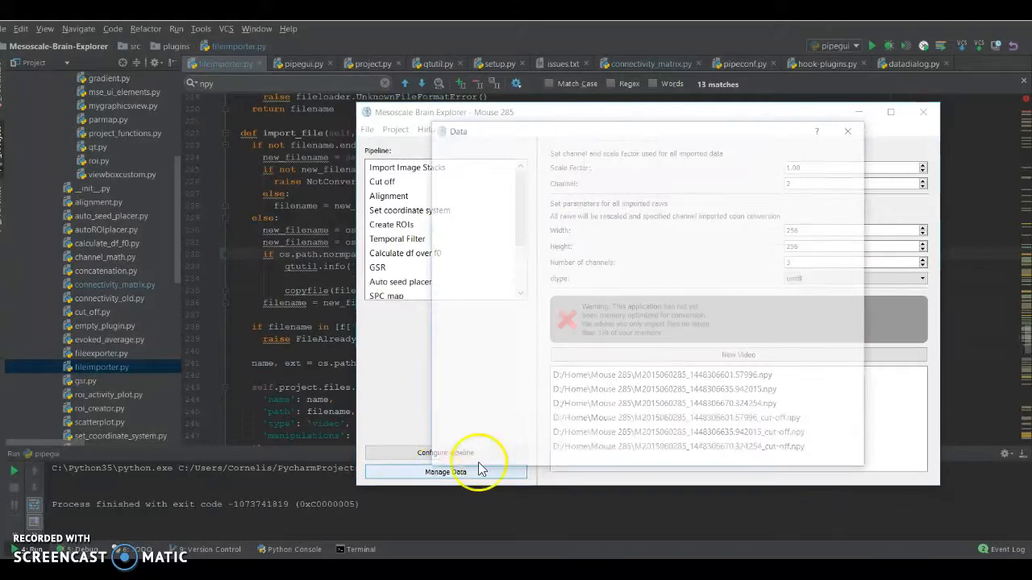
{"action": "left_click", "coordinate": [539, 176]}
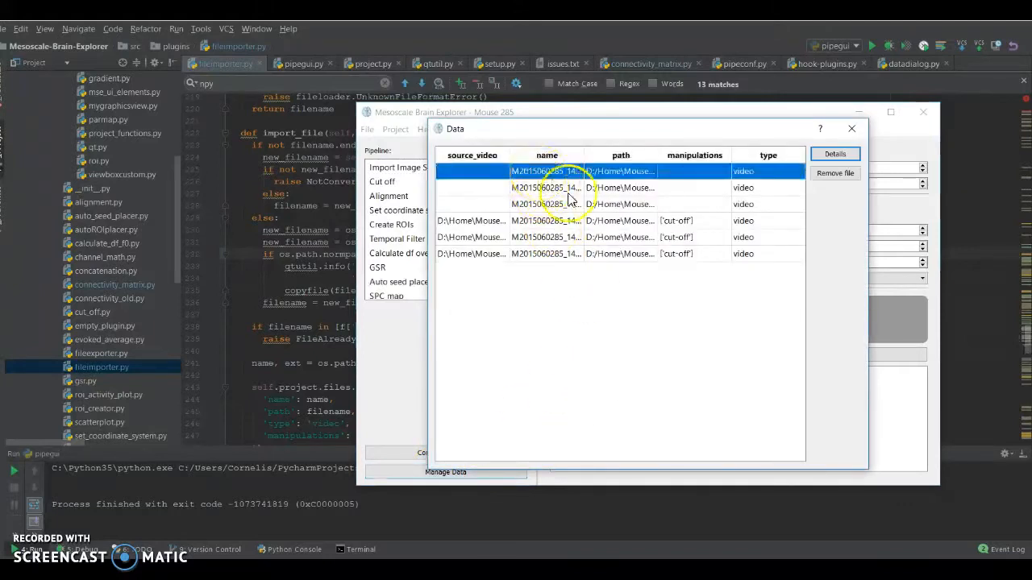
{"action": "left_click", "coordinate": [632, 254], "text": "shift"}
{"action": "left_click", "coordinate": [835, 173]}
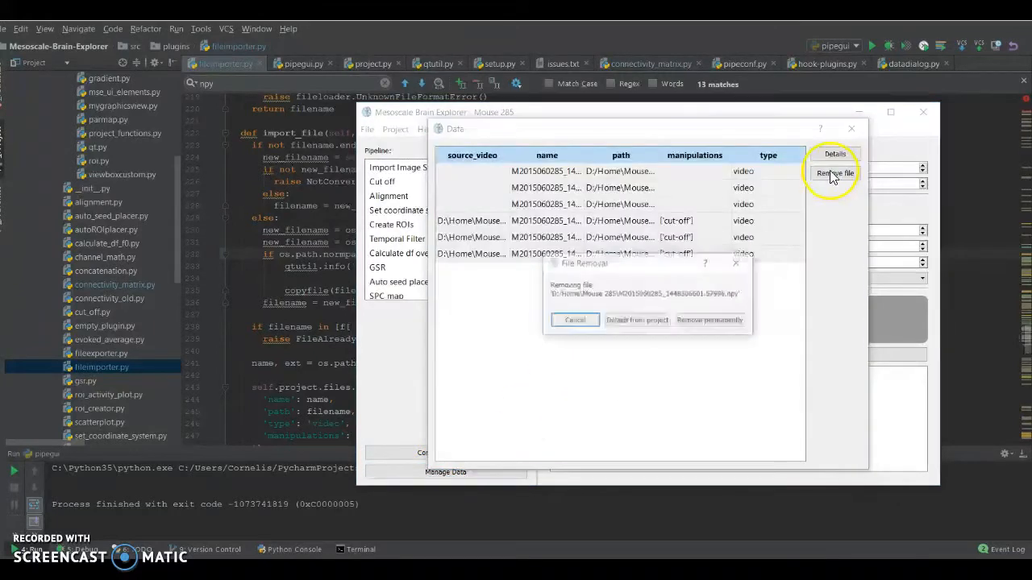
{"action": "left_click", "coordinate": [700, 322]}
{"action": "left_click", "coordinate": [701, 323]}
{"action": "left_click", "coordinate": [700, 322]}
{"action": "left_click", "coordinate": [700, 323]}
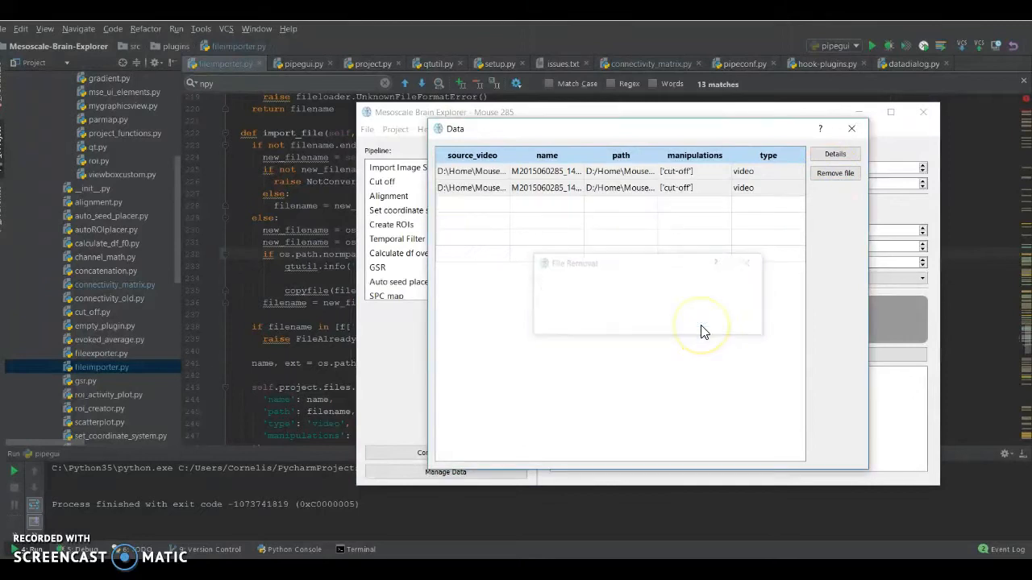
{"action": "left_click", "coordinate": [701, 322]}
{"action": "left_click", "coordinate": [706, 324]}
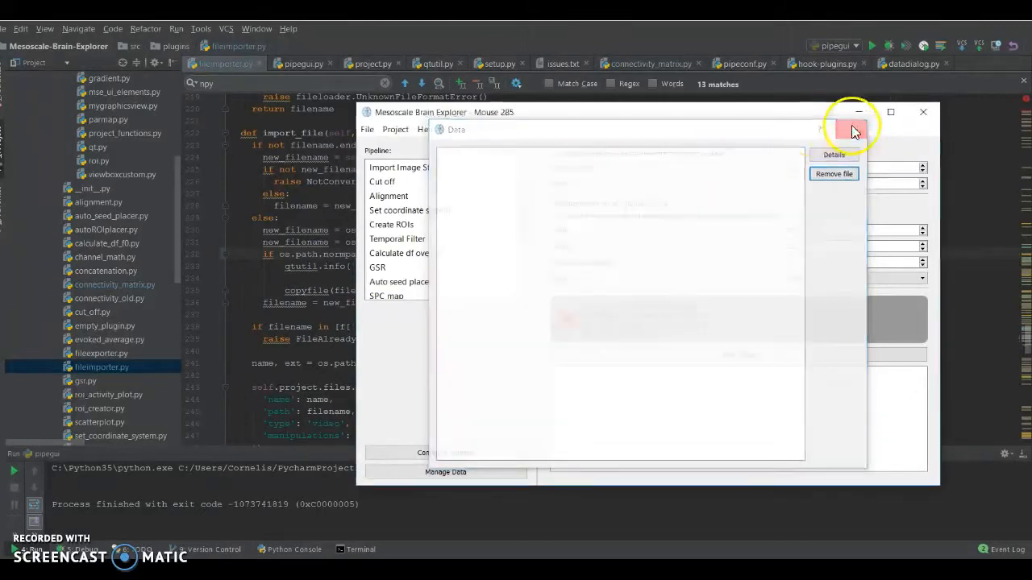
{"action": "left_click", "coordinate": [851, 129]}
Close the Mouse 285 project and the File Explorer window showing the pipegui folder.
{"action": "left_click", "coordinate": [425, 182]}
{"action": "left_click", "coordinate": [427, 169]}
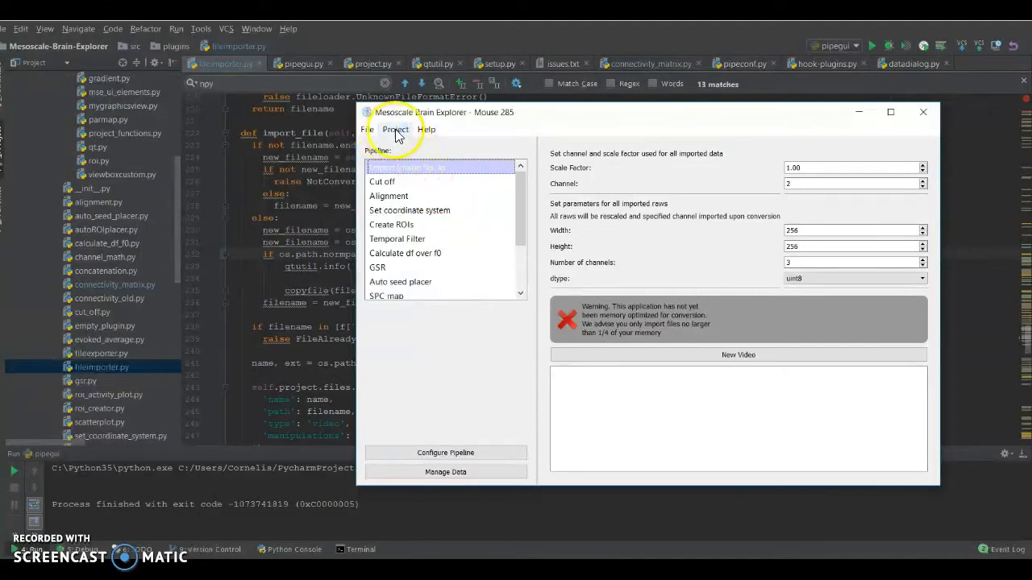
{"action": "left_click", "coordinate": [387, 570]}
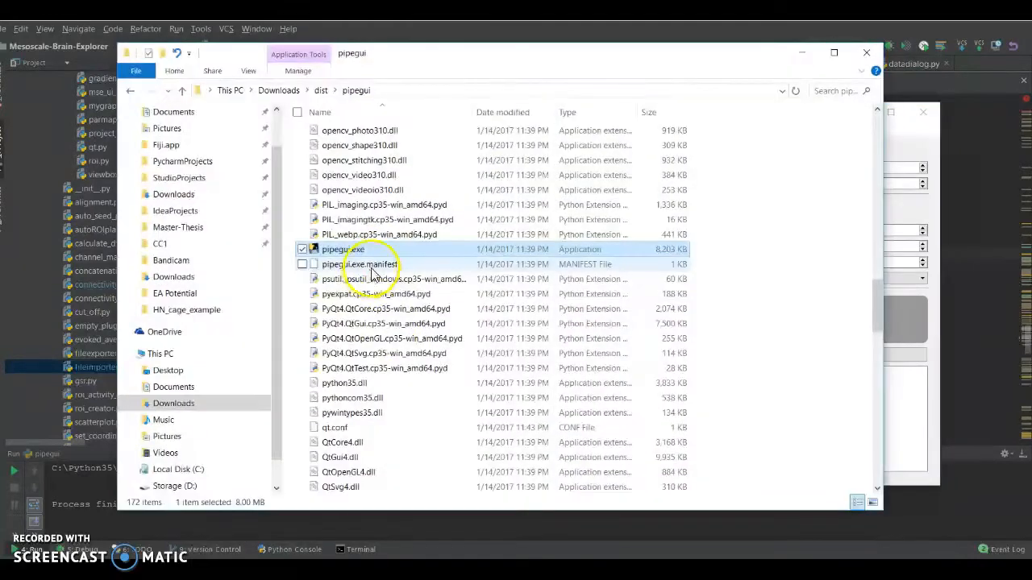
{"action": "left_click", "coordinate": [868, 57]}
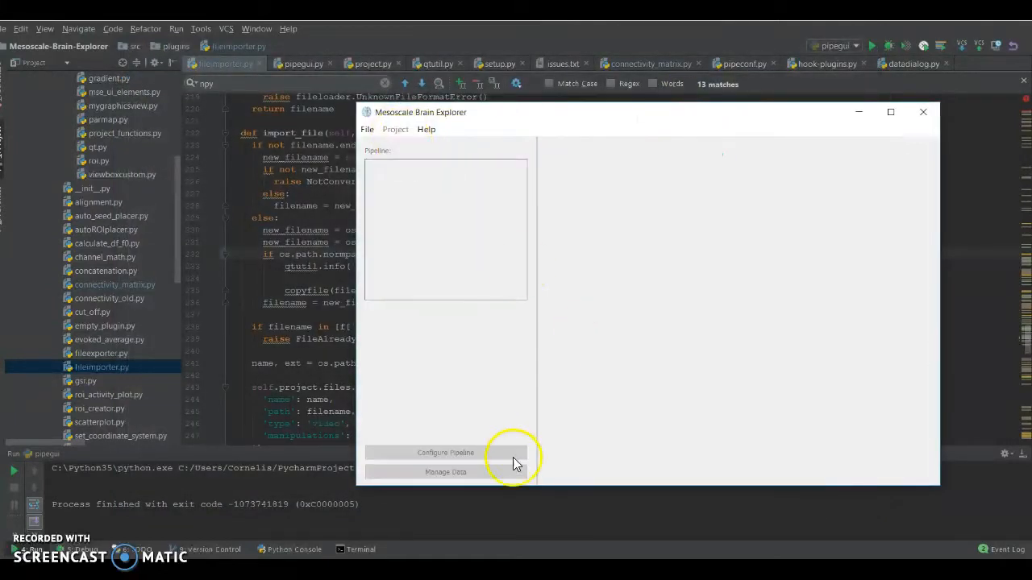
Look through the different Downloads folders in a new File Explorer window and close the window.
{"action": "left_click", "coordinate": [387, 570]}
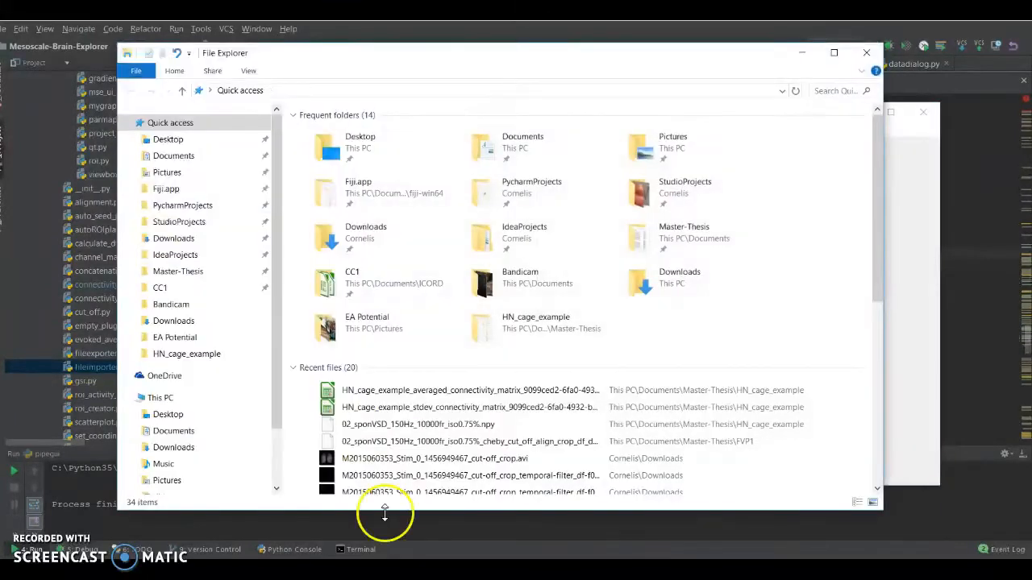
{"action": "left_click", "coordinate": [184, 239]}
{"action": "scroll", "coordinate": [176, 377], "scroll_direction": "down", "scroll_amount": 1}
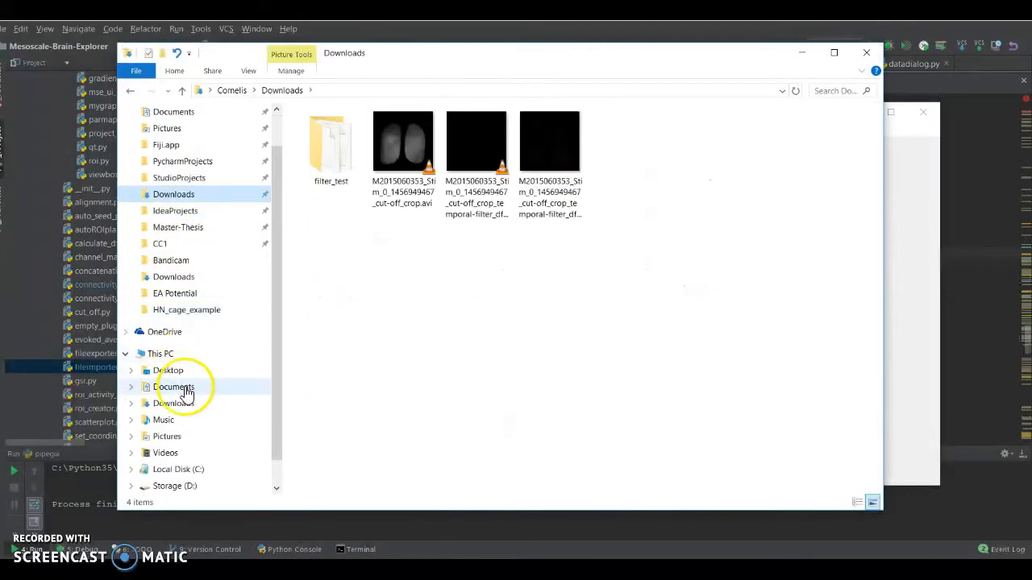
{"action": "left_click", "coordinate": [182, 401]}
{"action": "scroll", "coordinate": [258, 337], "scroll_direction": "down", "scroll_amount": 1}
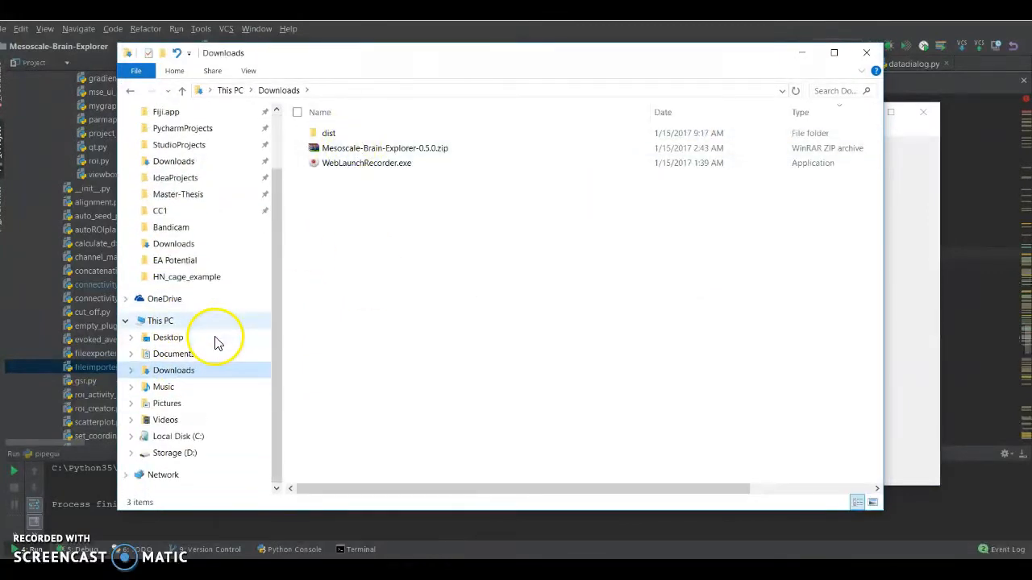
{"action": "left_click", "coordinate": [185, 165]}
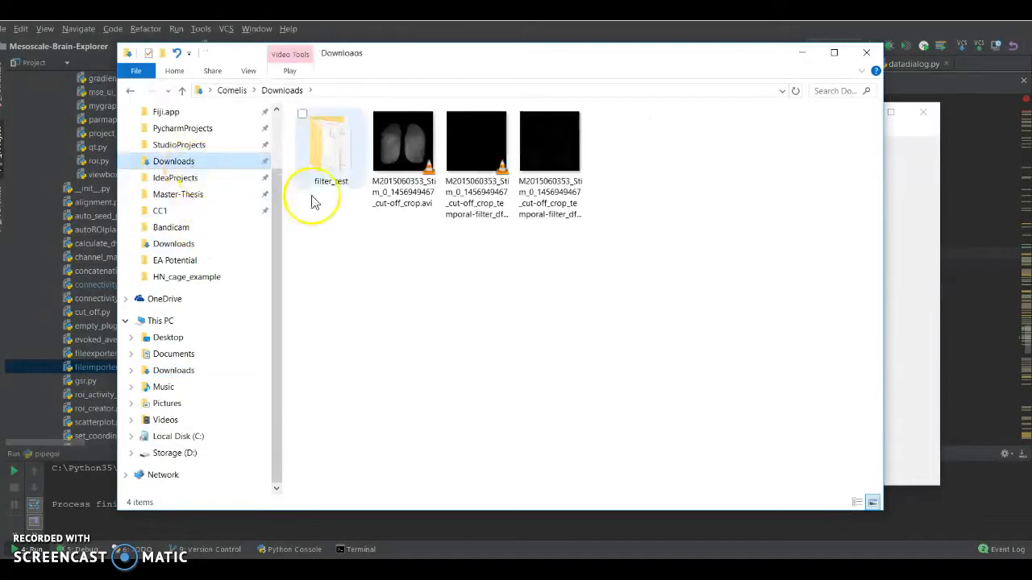
{"action": "left_click", "coordinate": [242, 249]}
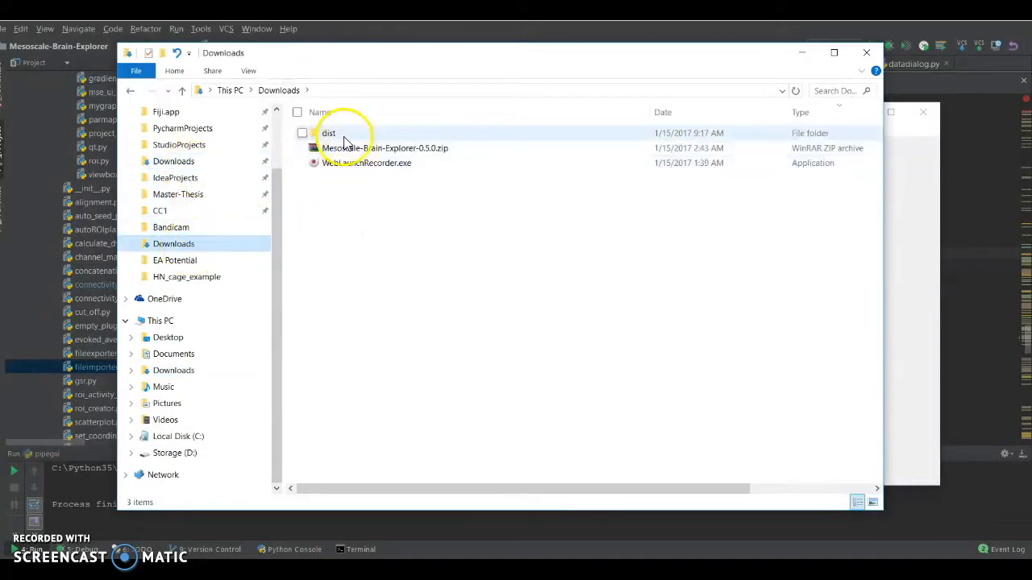
{"action": "left_click", "coordinate": [183, 162]}
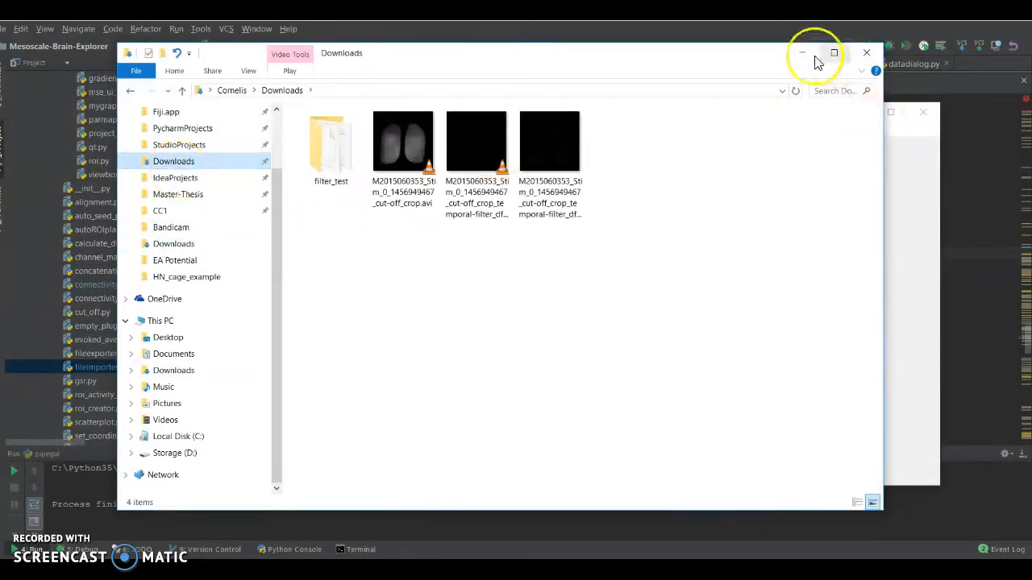
{"action": "left_click", "coordinate": [867, 52]}
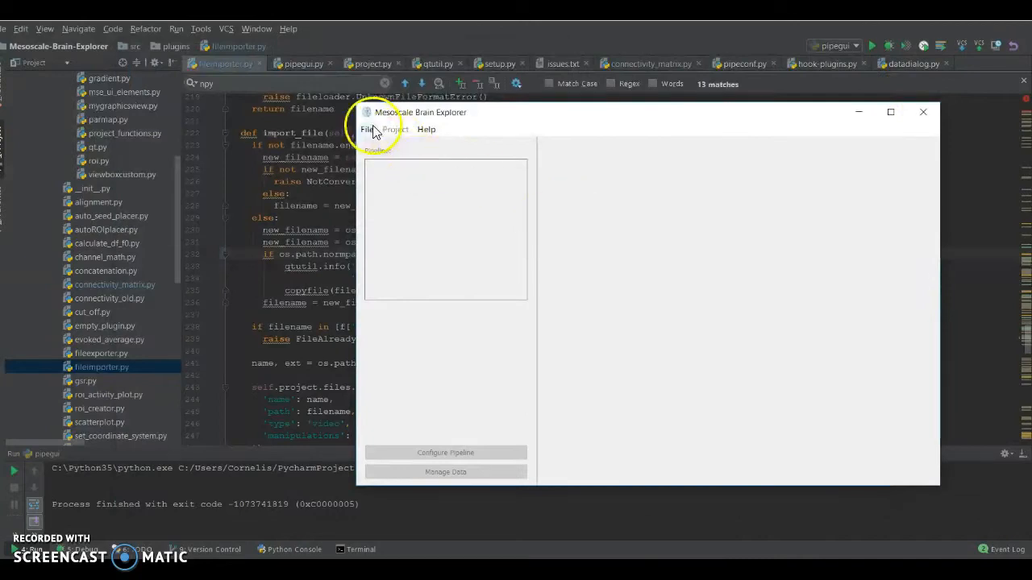
Start a new project named Mouse 285 and choose D:/Home/Downloads as its location.
{"action": "left_click_drag", "start_coordinate": [581, 119], "coordinate": [409, 117]}
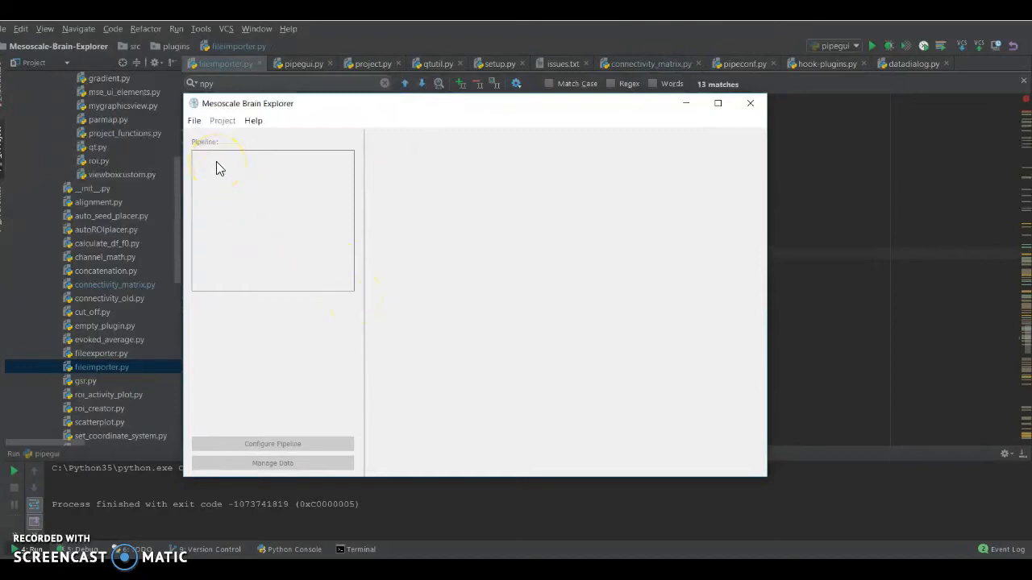
{"action": "left_click", "coordinate": [197, 120]}
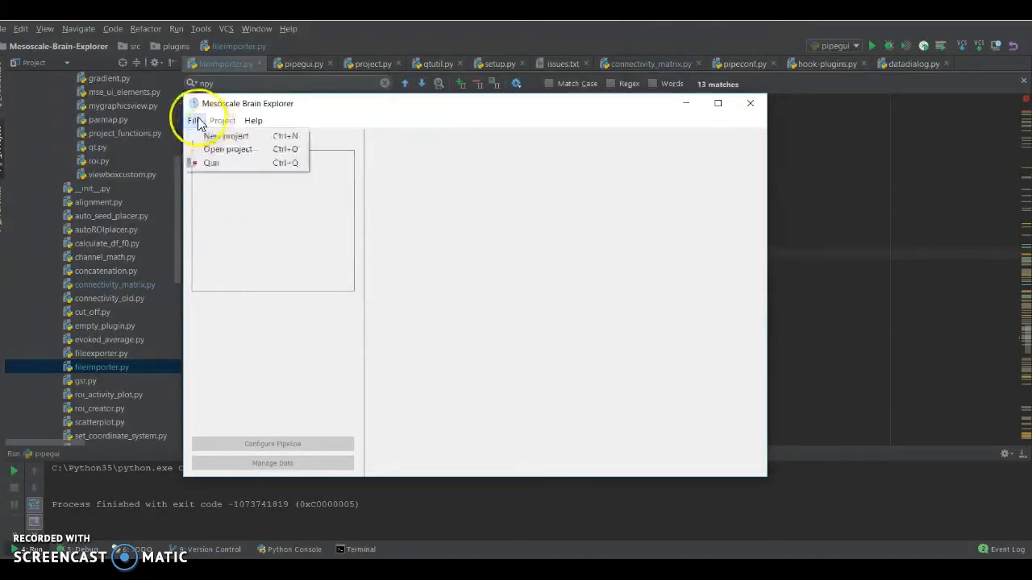
{"action": "left_click", "coordinate": [201, 135]}
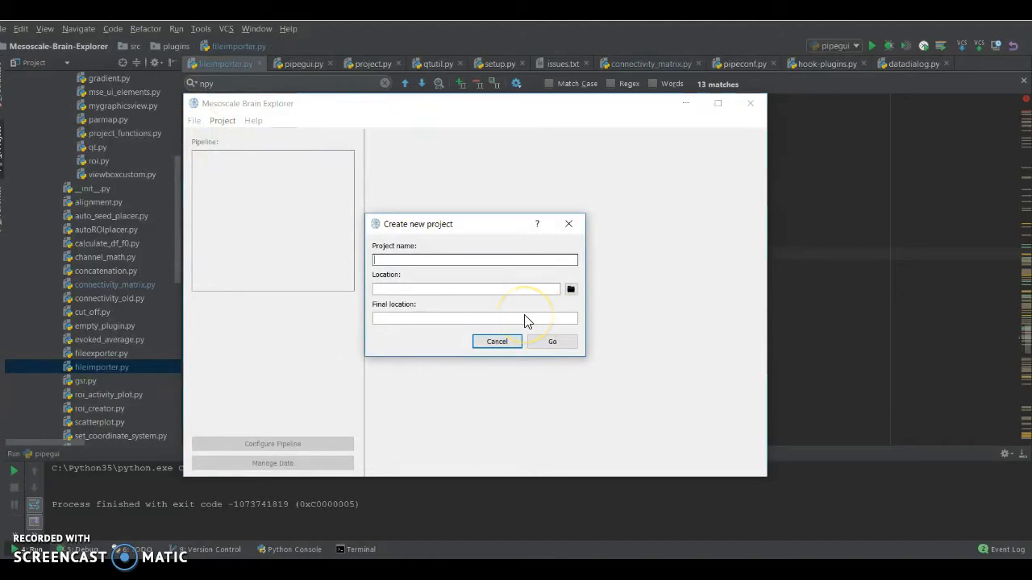
{"action": "type", "text": "Mouse 285"}
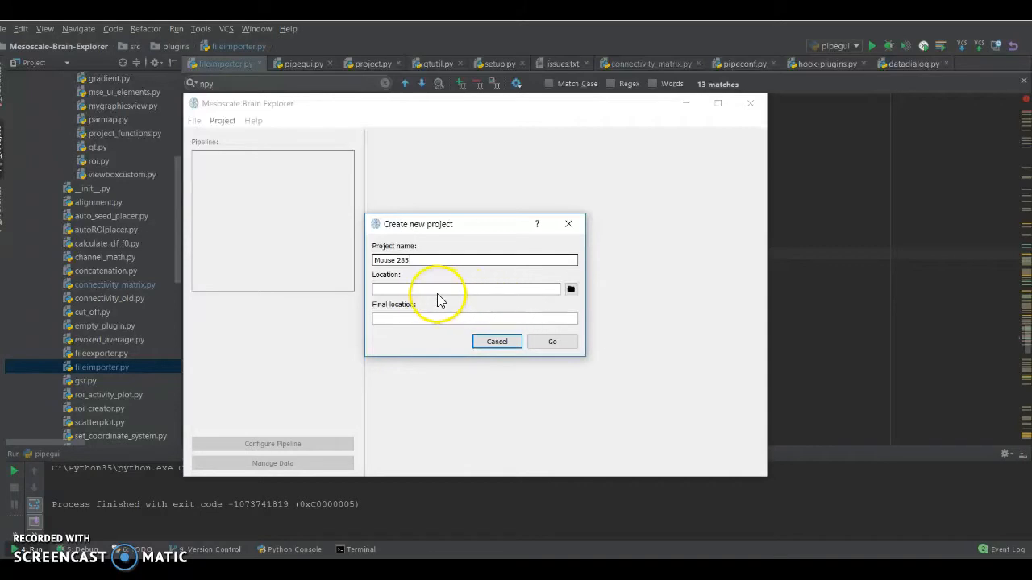
{"action": "left_click", "coordinate": [570, 288]}
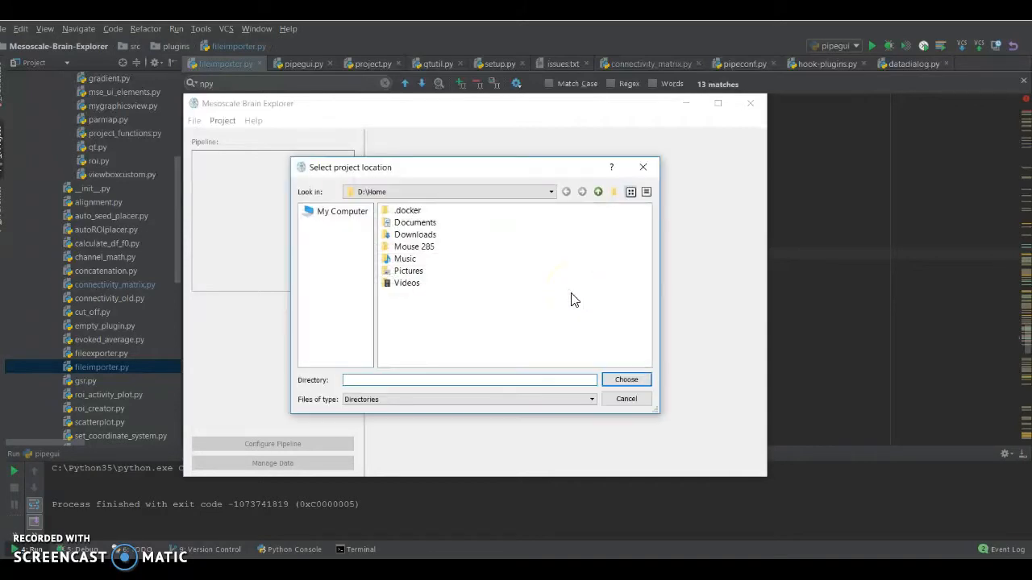
{"action": "left_click", "coordinate": [420, 236]}
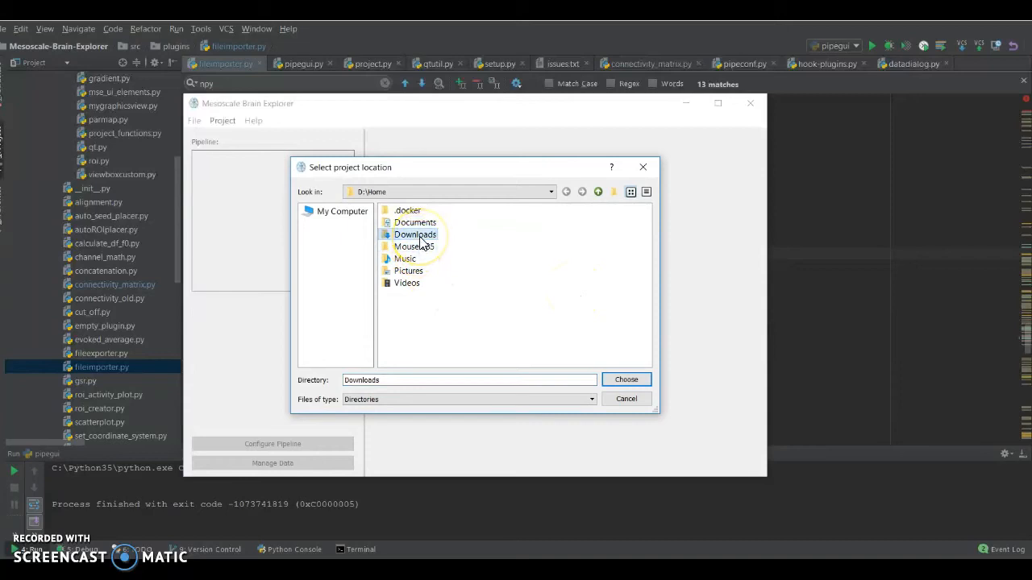
{"action": "double_click", "coordinate": [418, 235]}
{"action": "left_click", "coordinate": [628, 380]}
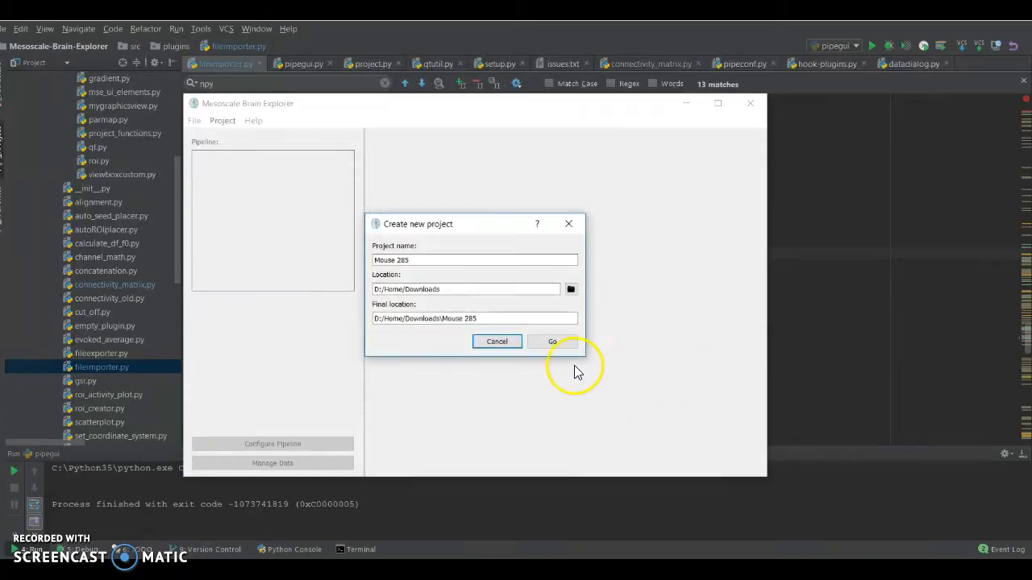
Point out the project name in the new-project dialog and create the project.
{"action": "left_click_drag", "start_coordinate": [417, 260], "coordinate": [375, 262]}
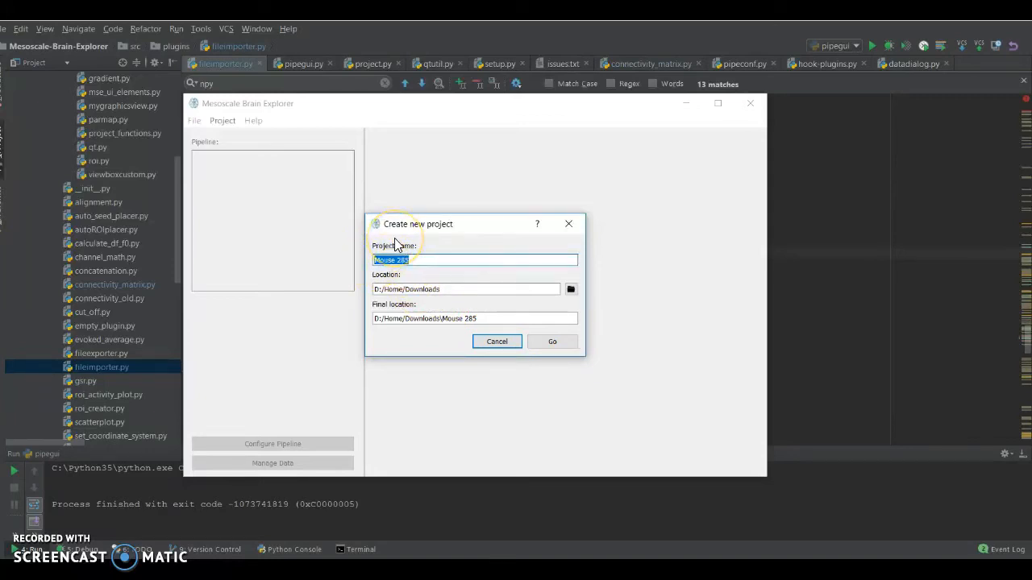
{"action": "left_click_drag", "start_coordinate": [392, 226], "coordinate": [463, 176]}
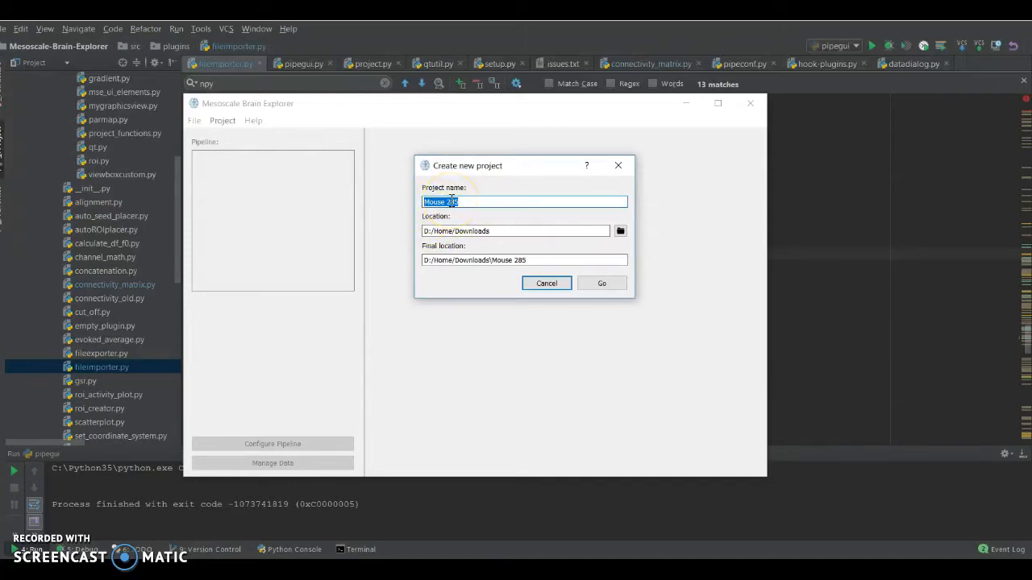
{"action": "left_click_drag", "start_coordinate": [456, 202], "coordinate": [421, 202]}
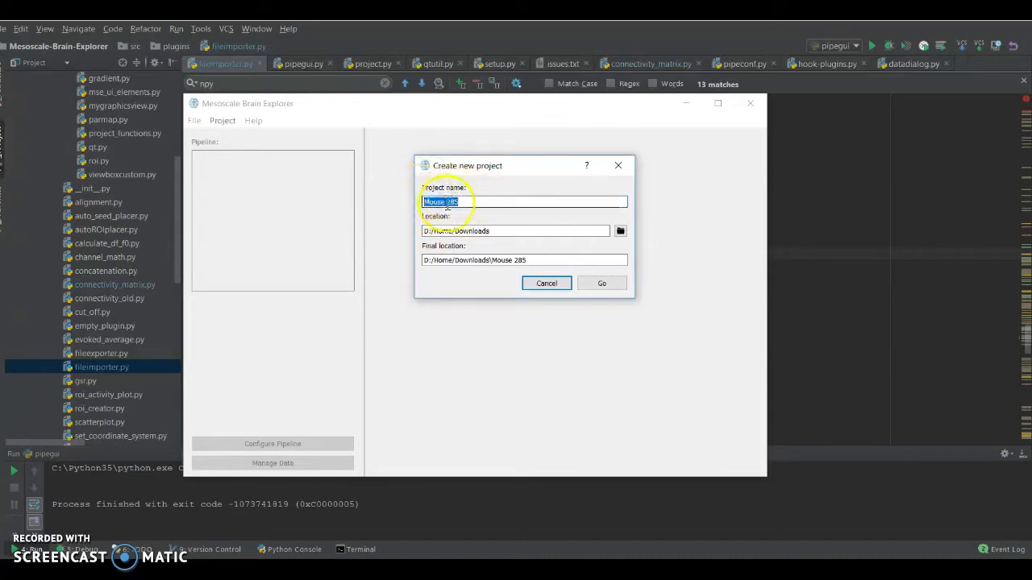
{"action": "left_click", "coordinate": [453, 202]}
{"action": "left_click_drag", "start_coordinate": [462, 201], "coordinate": [416, 202]}
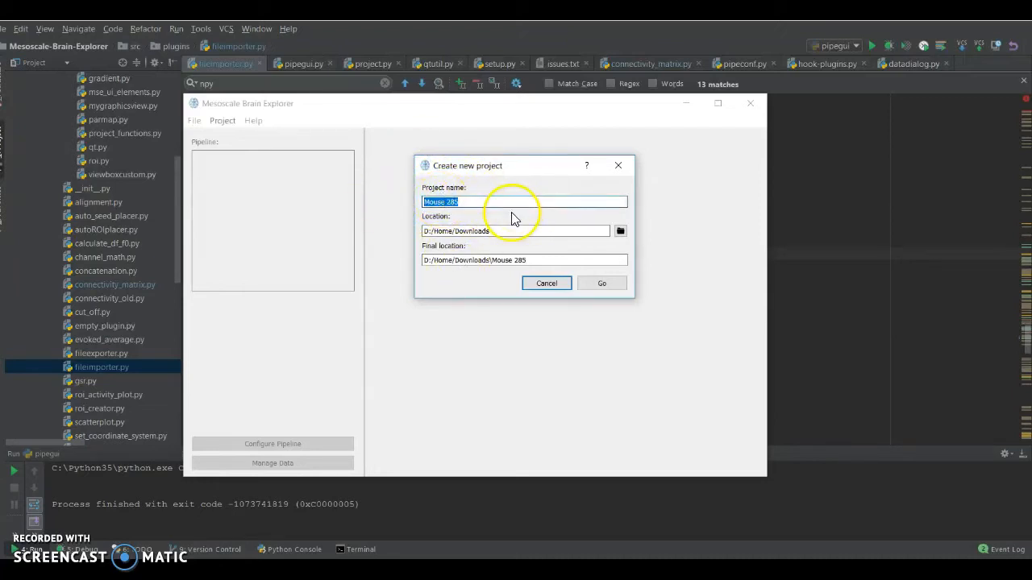
{"action": "left_click", "coordinate": [594, 283]}
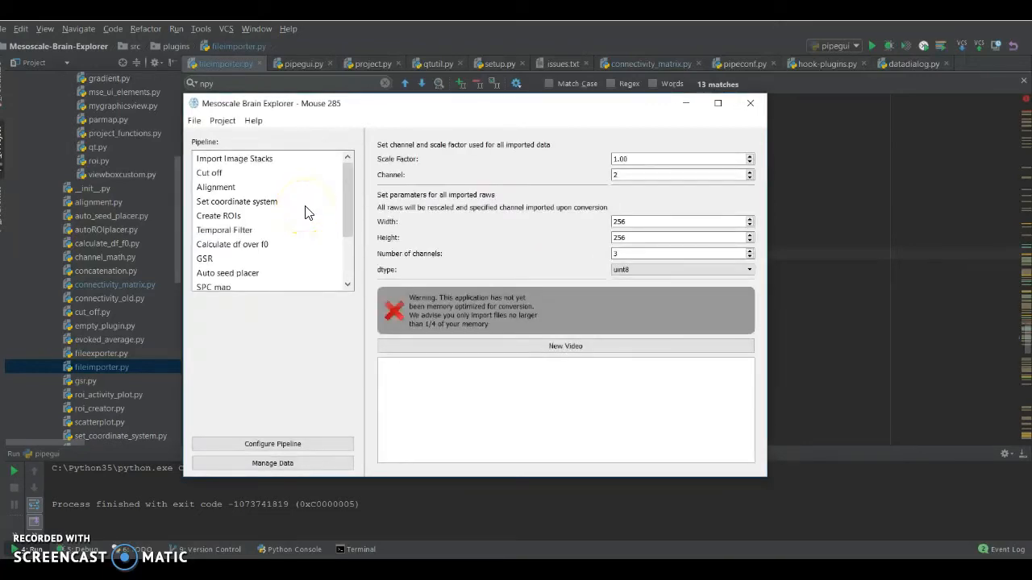
Look through the pipeline's plugins from Import Image Stacks down to Plot ROI activity and return to Import Image Stacks.
{"action": "left_click", "coordinate": [289, 160]}
{"action": "key", "text": "Down"}
{"action": "key", "text": "Down"}
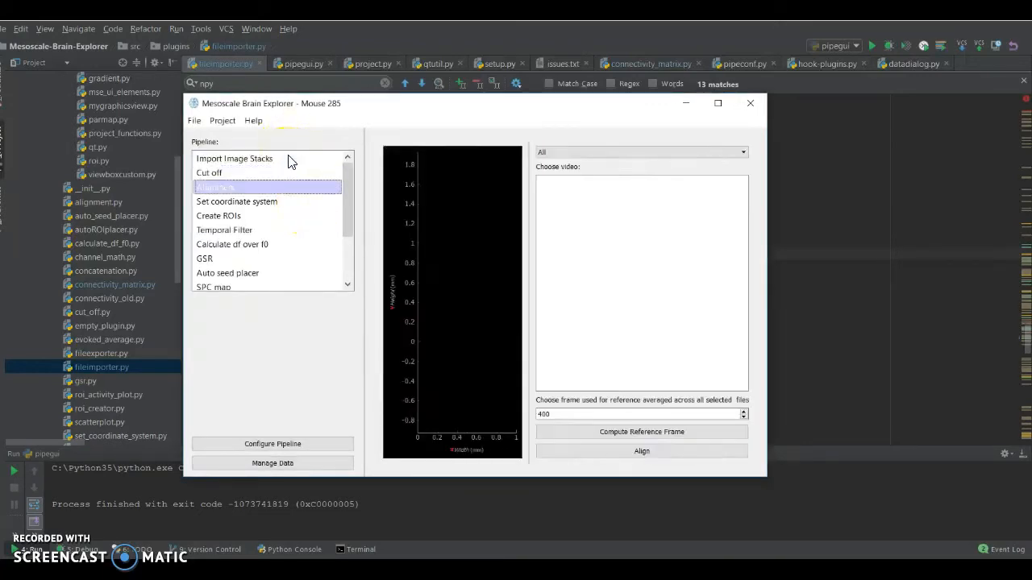
{"action": "key", "text": "Down"}
{"action": "key", "text": "Down"}
{"action": "key", "text": "Down"}
{"action": "key", "text": "Down"}
{"action": "key", "text": "Down"}
{"action": "scroll", "coordinate": [295, 189], "scroll_direction": "down", "scroll_amount": 2}
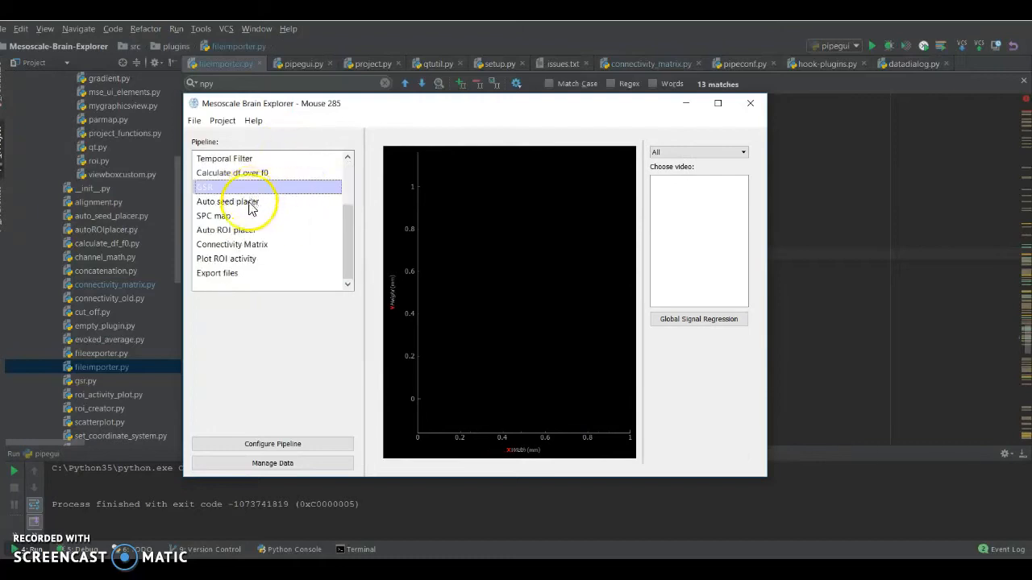
{"action": "key", "text": "Down"}
{"action": "key", "text": "Down"}
{"action": "key", "text": "Down"}
{"action": "key", "text": "Down"}
{"action": "key", "text": "Down"}
{"action": "scroll", "coordinate": [262, 254], "scroll_direction": "up", "scroll_amount": 2}
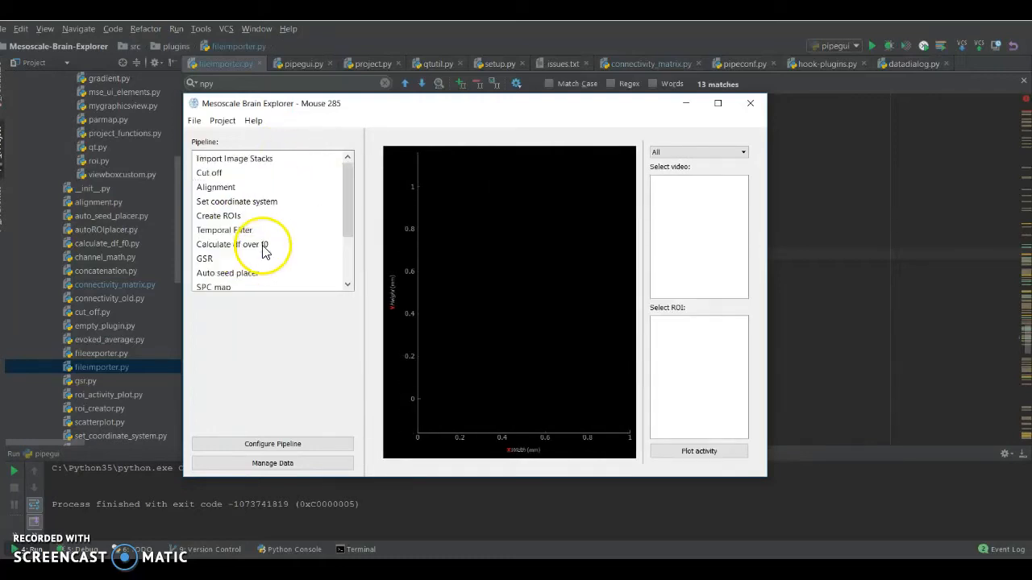
{"action": "left_click", "coordinate": [225, 161]}
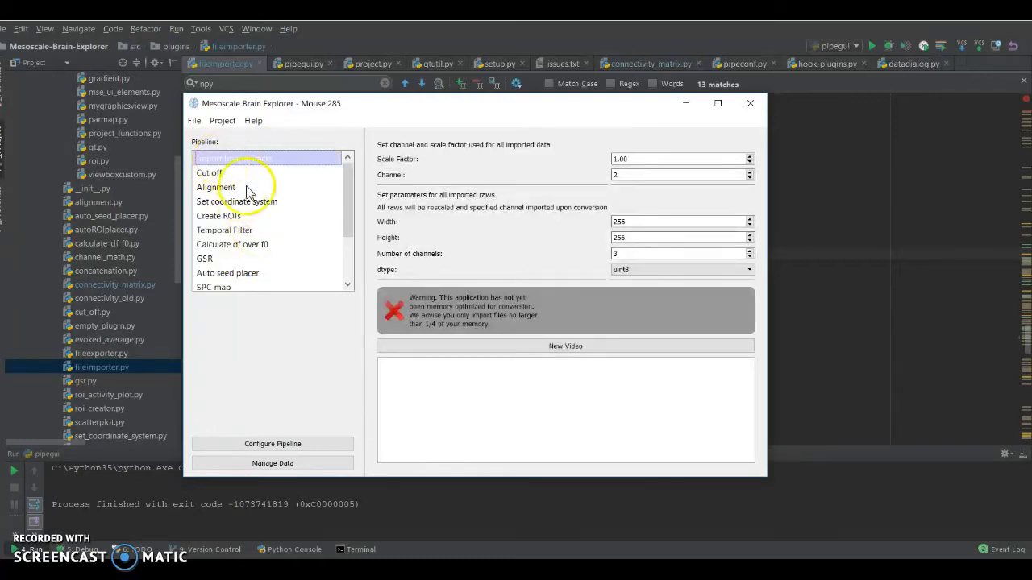
Add the Concatenation plugin to the pipeline between GSR and Auto seed placer, close the configuration and show the plugin.
{"action": "left_click", "coordinate": [305, 446]}
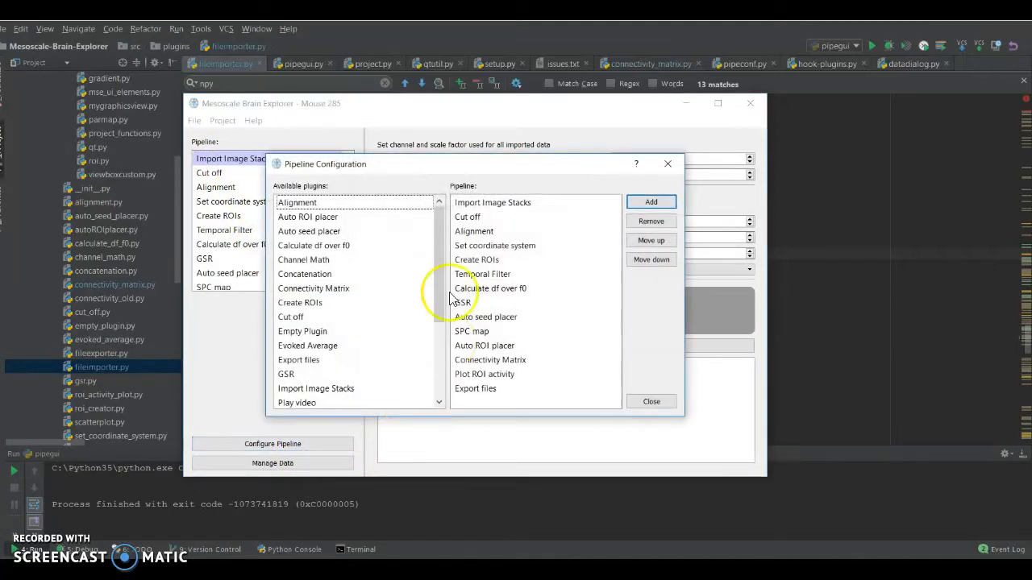
{"action": "left_click_drag", "start_coordinate": [396, 171], "coordinate": [484, 145]}
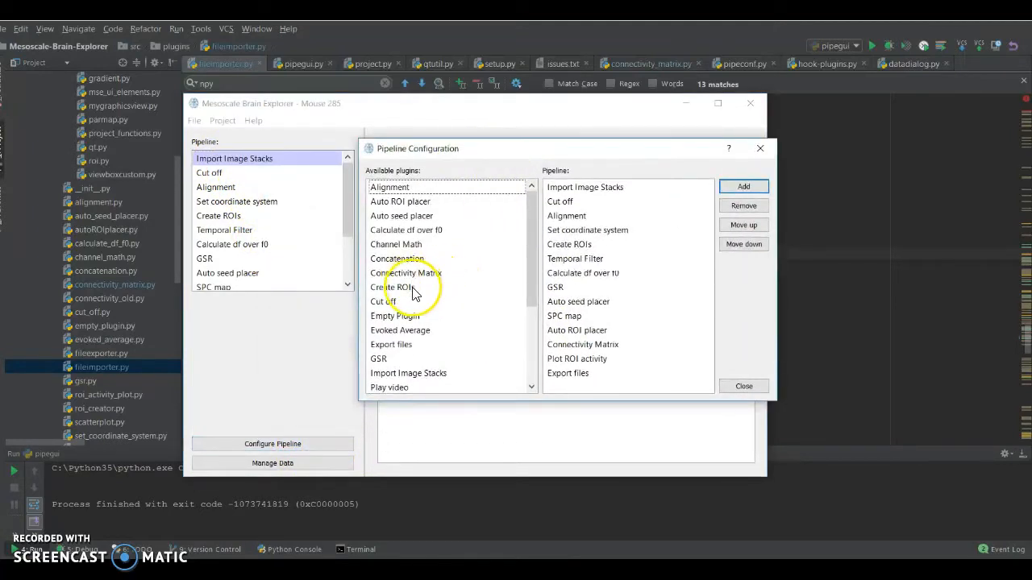
{"action": "left_click", "coordinate": [460, 259]}
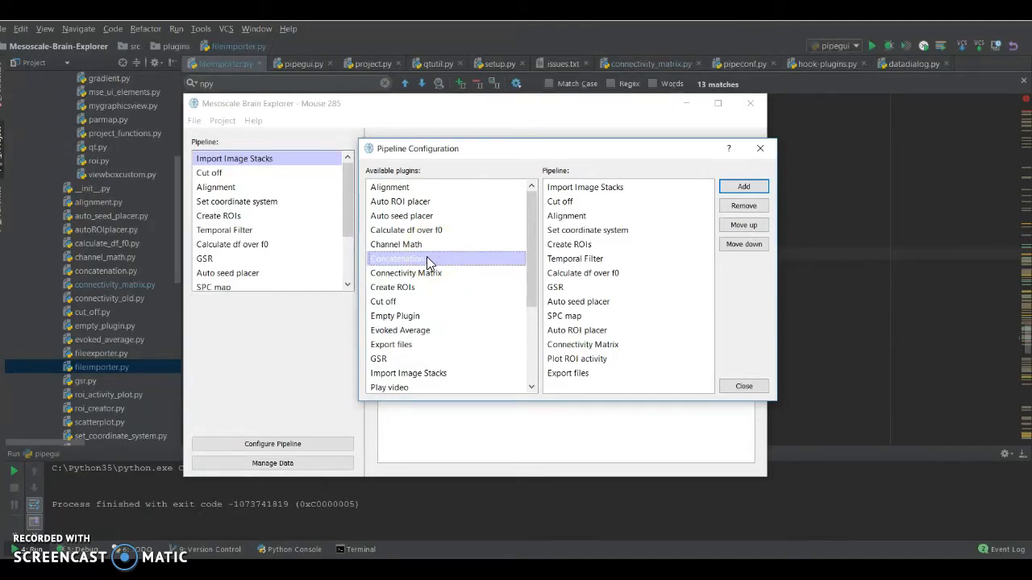
{"action": "mouse_move", "coordinate": [427, 257]}
{"action": "left_mouse_down"}
{"action": "mouse_move", "coordinate": [546, 260]}
{"action": "mouse_move", "coordinate": [615, 295]}
{"action": "left_mouse_up"}
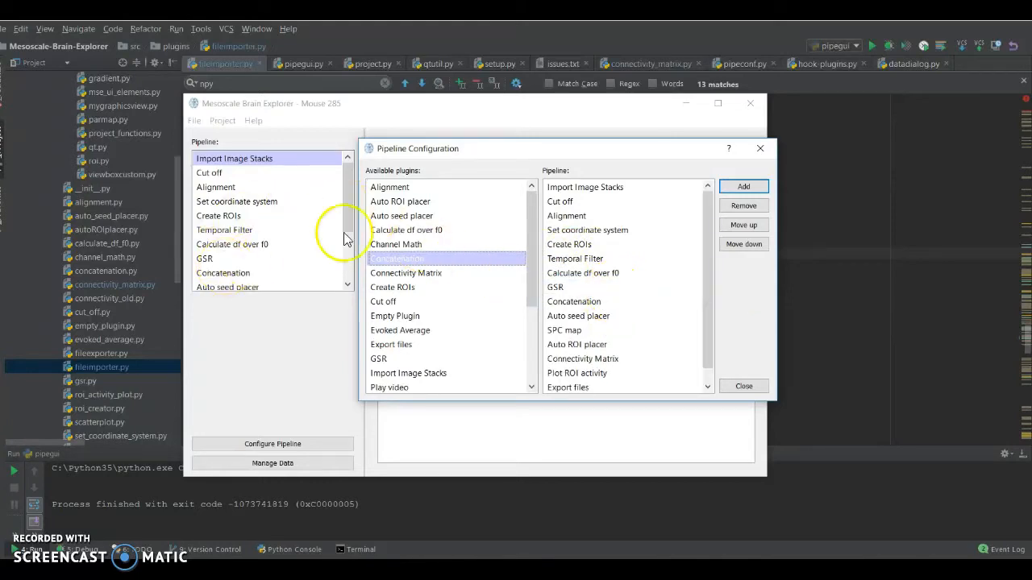
{"action": "left_click", "coordinate": [760, 148]}
{"action": "left_click", "coordinate": [278, 274]}
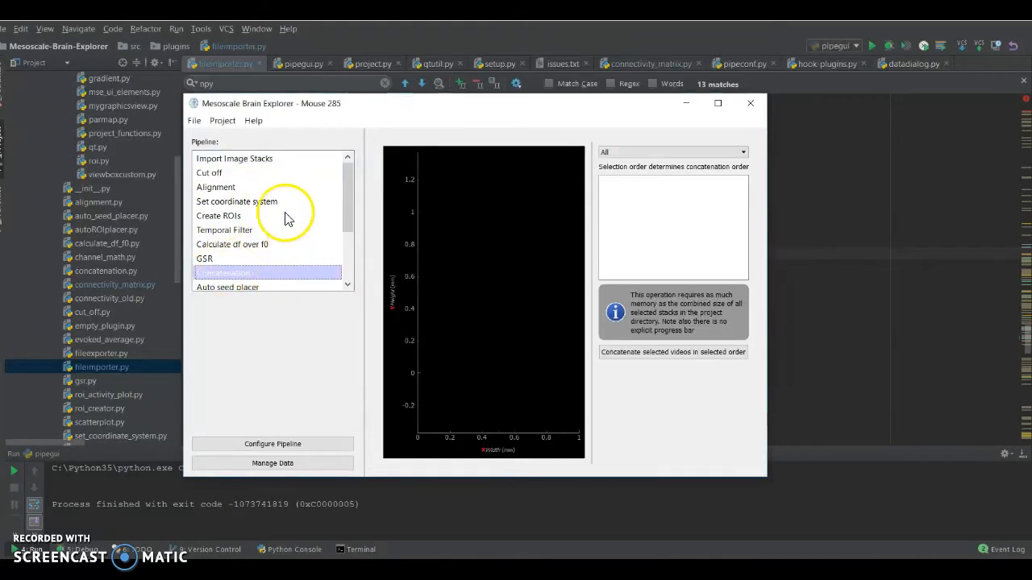
Examine the order of the pipeline's processing steps, including Cut off, GSR and Create ROIs, and return to Import Image Stacks.
{"action": "left_click", "coordinate": [251, 160]}
{"action": "key", "text": "Down"}
{"action": "key", "text": "Down"}
{"action": "key", "text": "Down"}
{"action": "key", "text": "Down"}
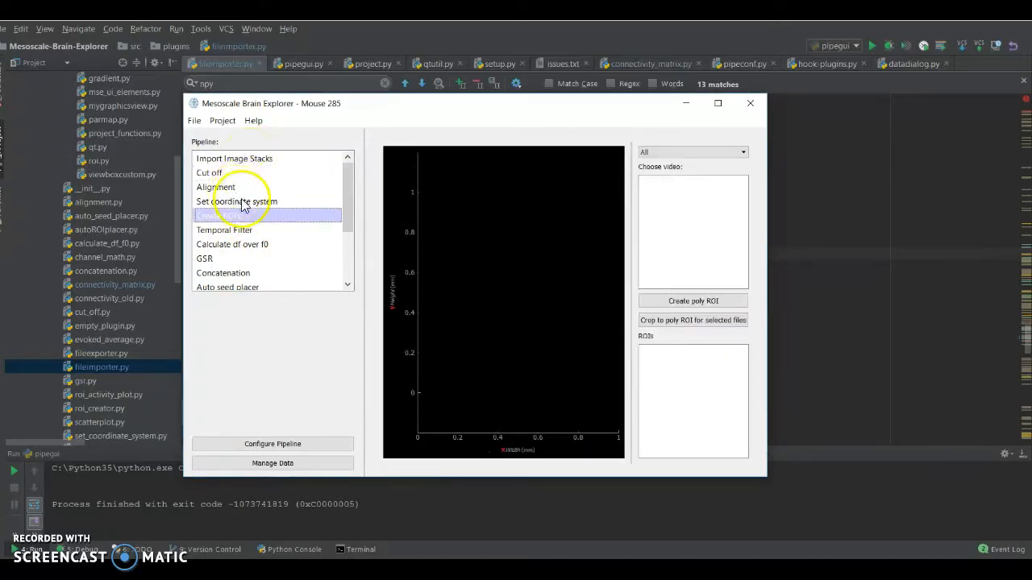
{"action": "left_click", "coordinate": [227, 174]}
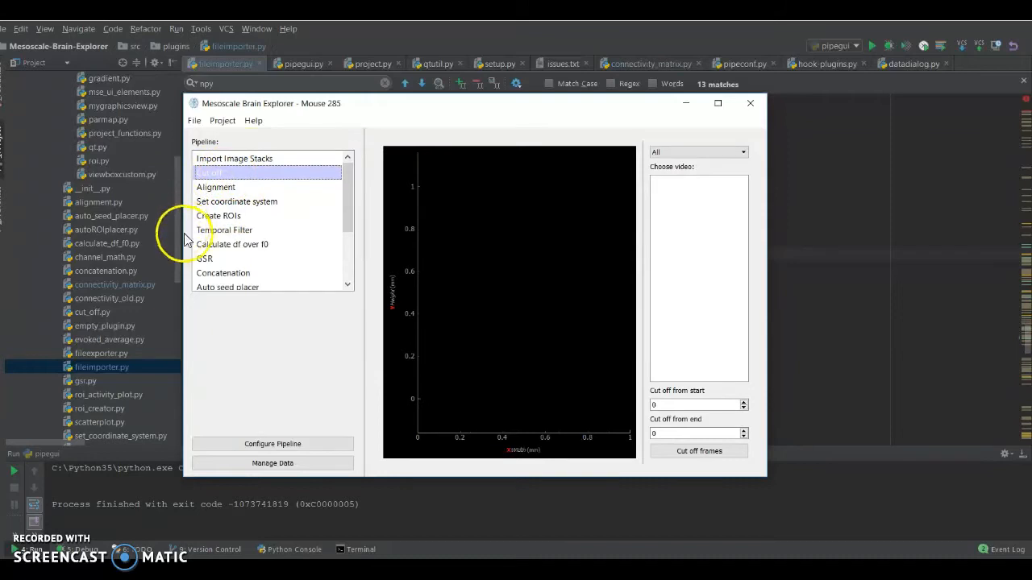
{"action": "left_click", "coordinate": [214, 258]}
{"action": "left_click", "coordinate": [214, 216]}
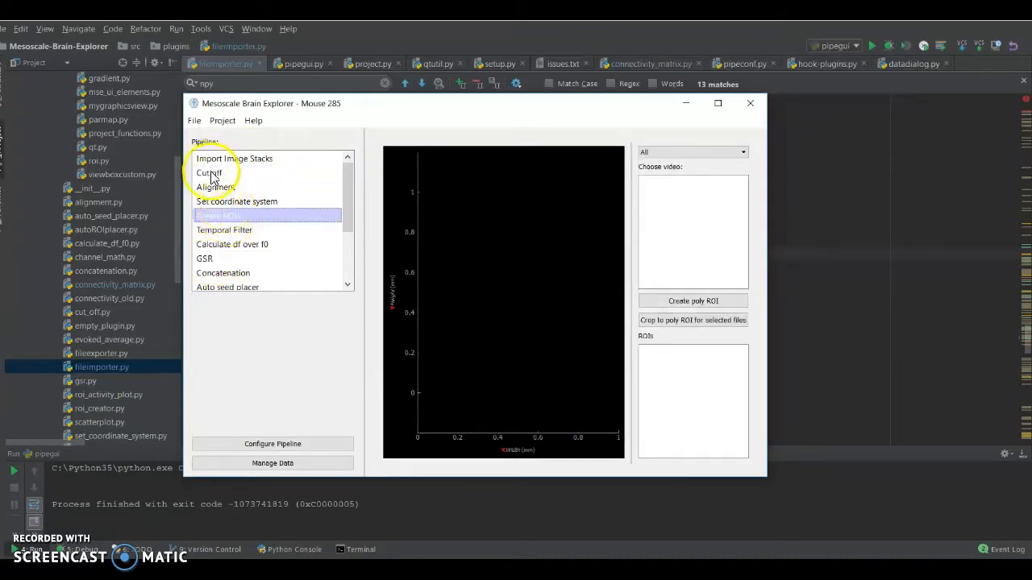
{"action": "mouse_move", "coordinate": [345, 180]}
{"action": "left_mouse_down"}
{"action": "mouse_move", "coordinate": [346, 232]}
{"action": "mouse_move", "coordinate": [346, 179]}
{"action": "left_mouse_up"}
{"action": "left_click", "coordinate": [268, 159]}
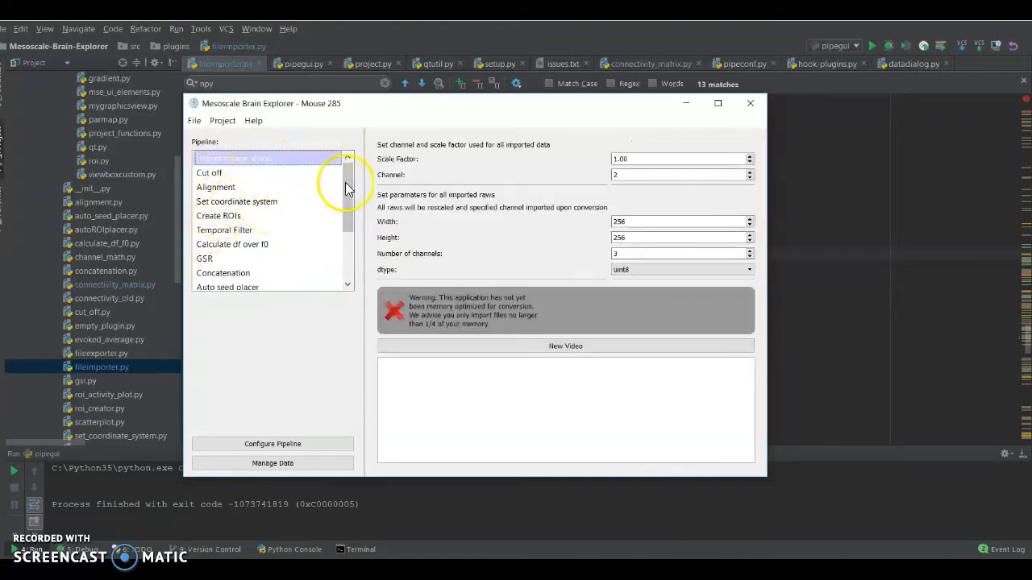
{"action": "mouse_move", "coordinate": [350, 213]}
{"action": "left_mouse_down"}
{"action": "mouse_move", "coordinate": [352, 249]}
{"action": "mouse_move", "coordinate": [354, 219]}
{"action": "left_mouse_up"}
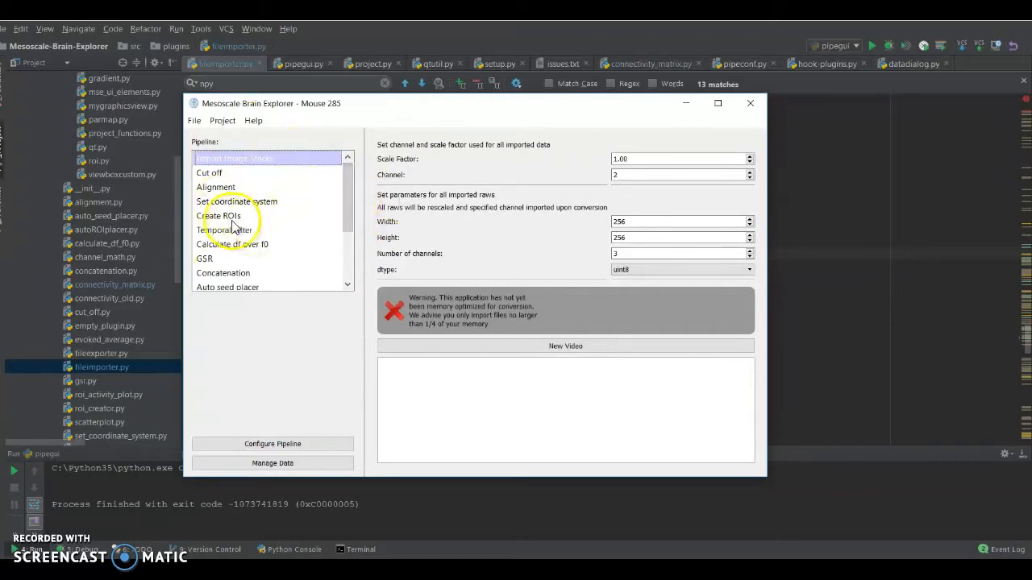
{"action": "mouse_move", "coordinate": [350, 169]}
{"action": "left_mouse_down"}
{"action": "mouse_move", "coordinate": [350, 258]}
{"action": "mouse_move", "coordinate": [350, 175]}
{"action": "left_mouse_up"}
{"action": "left_click", "coordinate": [238, 155]}
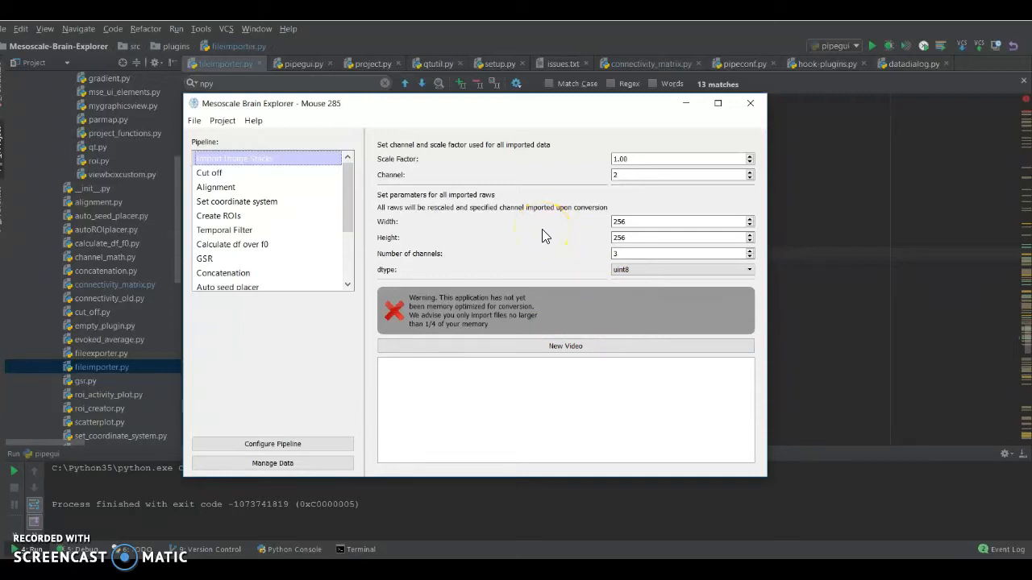
Point out the raw width, height and number of channels, and import the first three .raw files from the example data folder.
{"action": "double_click", "coordinate": [626, 223]}
{"action": "double_click", "coordinate": [625, 237]}
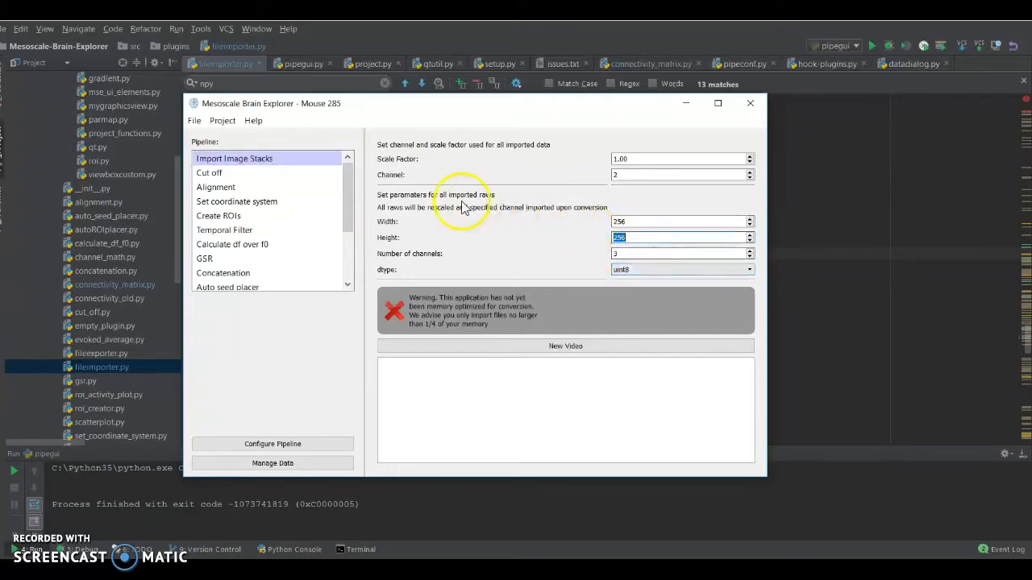
{"action": "double_click", "coordinate": [626, 253]}
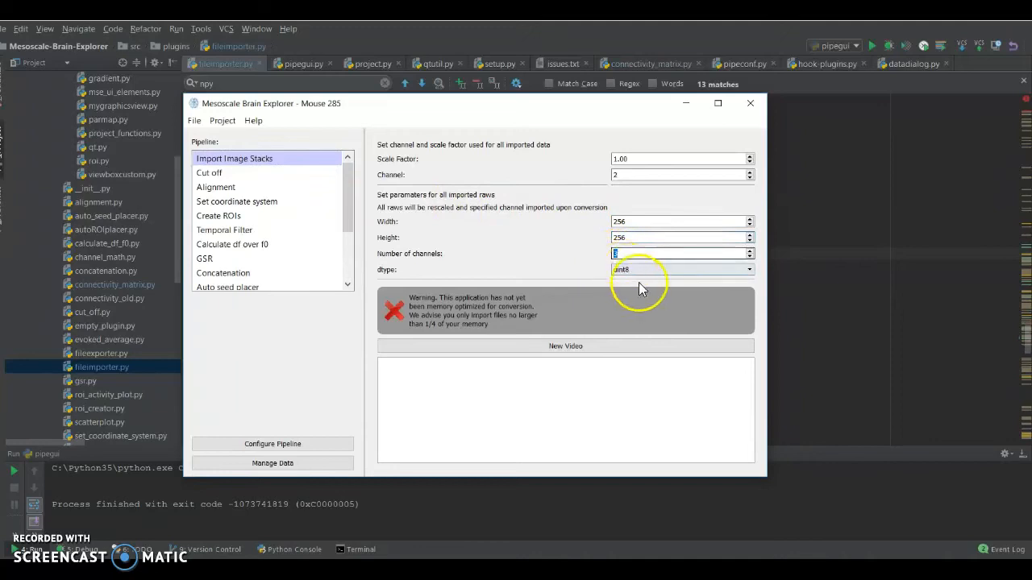
{"action": "left_click", "coordinate": [546, 344]}
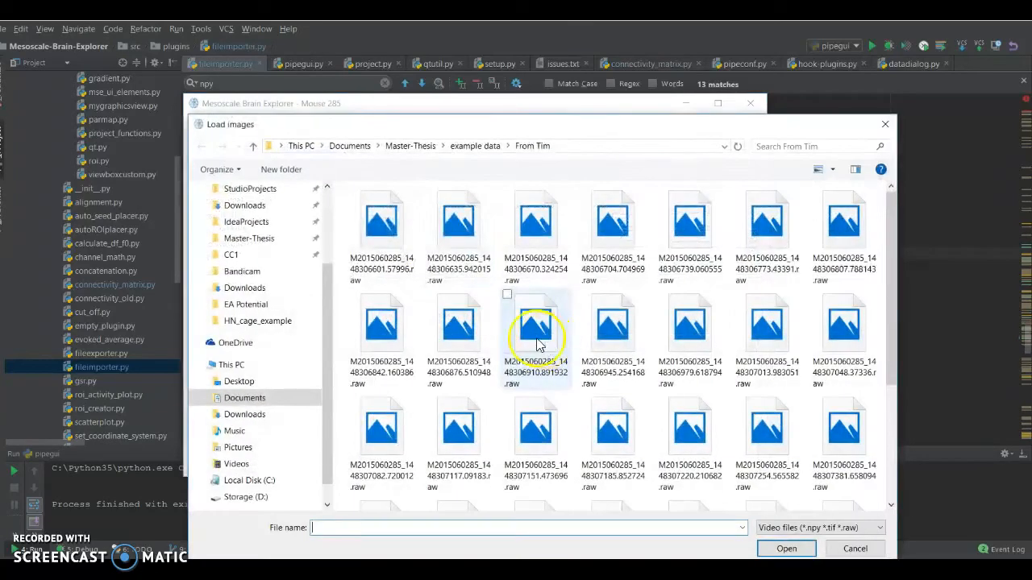
{"action": "left_click", "coordinate": [393, 244]}
{"action": "left_click", "coordinate": [534, 221], "text": "shift"}
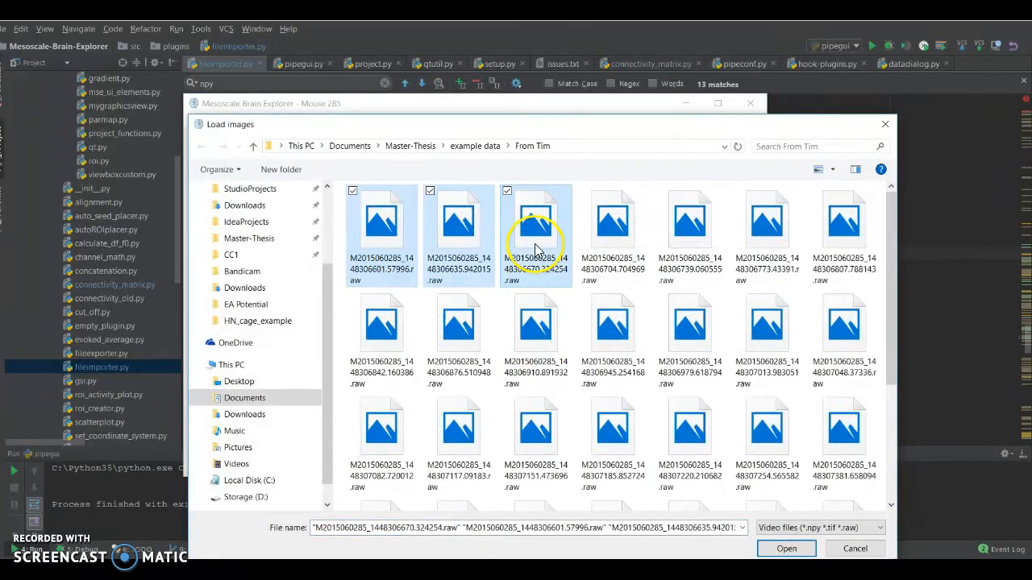
{"action": "left_click", "coordinate": [778, 548]}
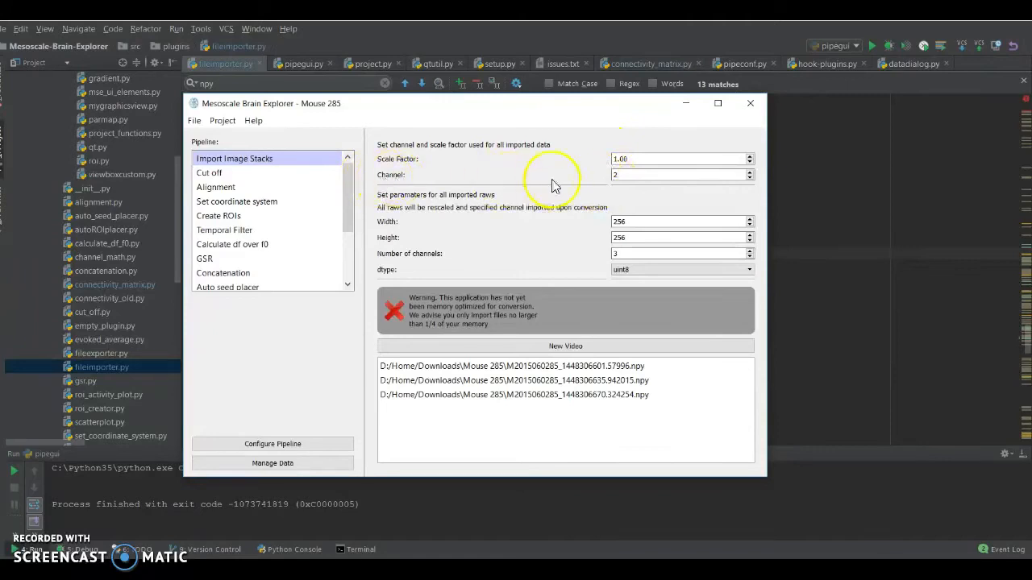
Examine the scale factor, width and height settings of the image stack import.
{"action": "double_click", "coordinate": [617, 158]}
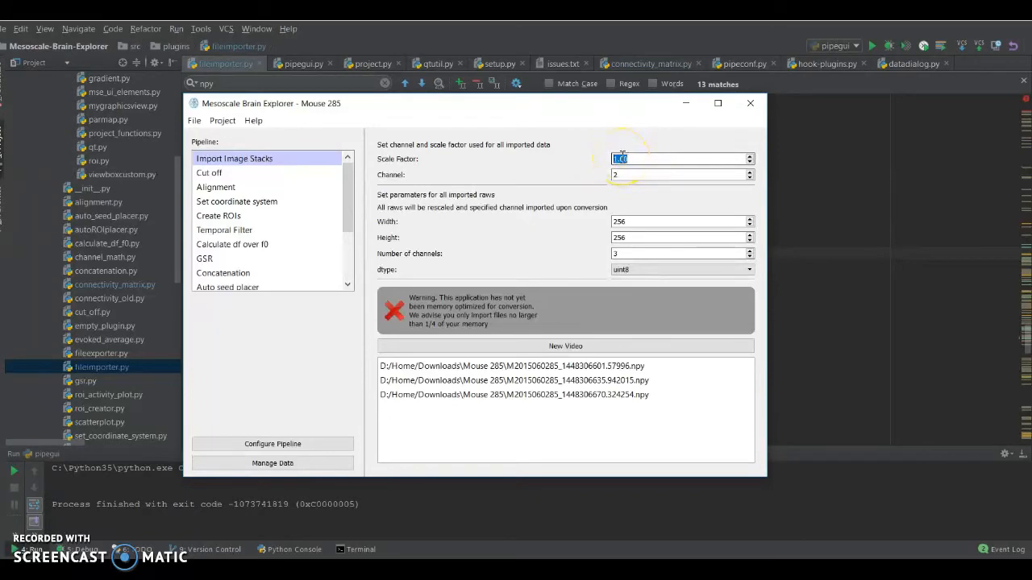
{"action": "double_click", "coordinate": [622, 221]}
{"action": "double_click", "coordinate": [623, 235]}
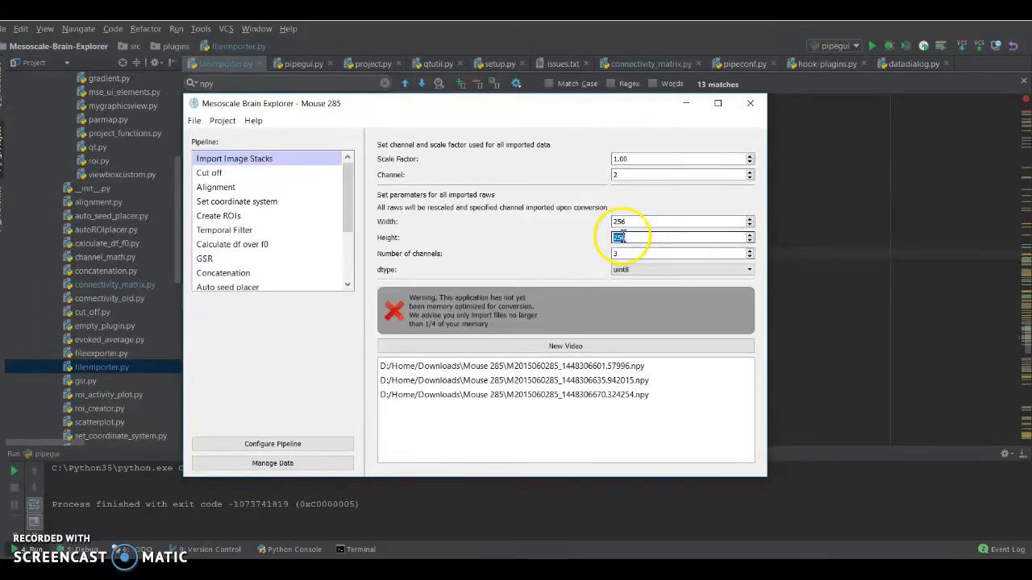
{"action": "double_click", "coordinate": [619, 159]}
{"action": "double_click", "coordinate": [617, 159]}
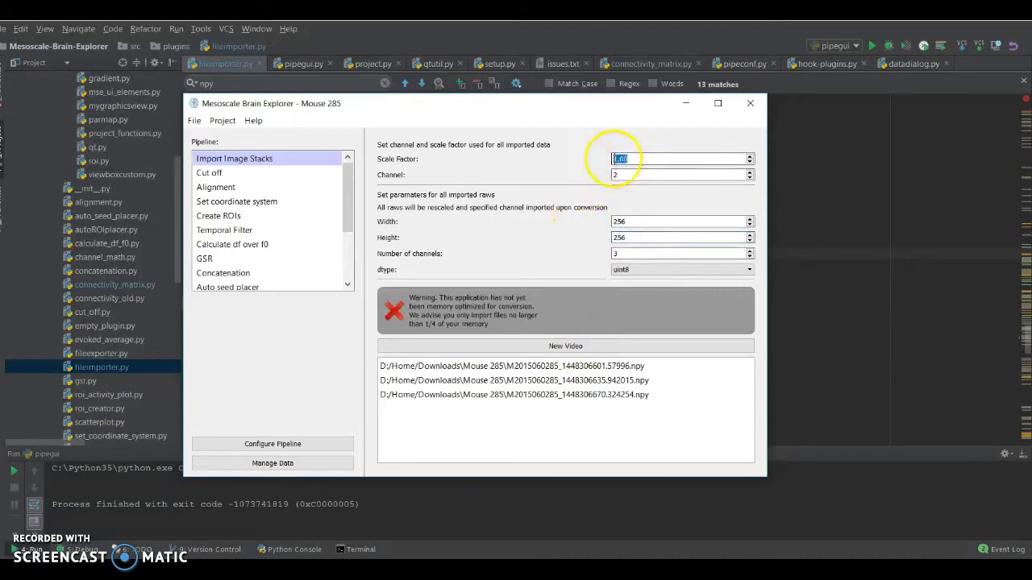
Examine the Channel setting used for all imported image stacks.
{"action": "double_click", "coordinate": [615, 175]}
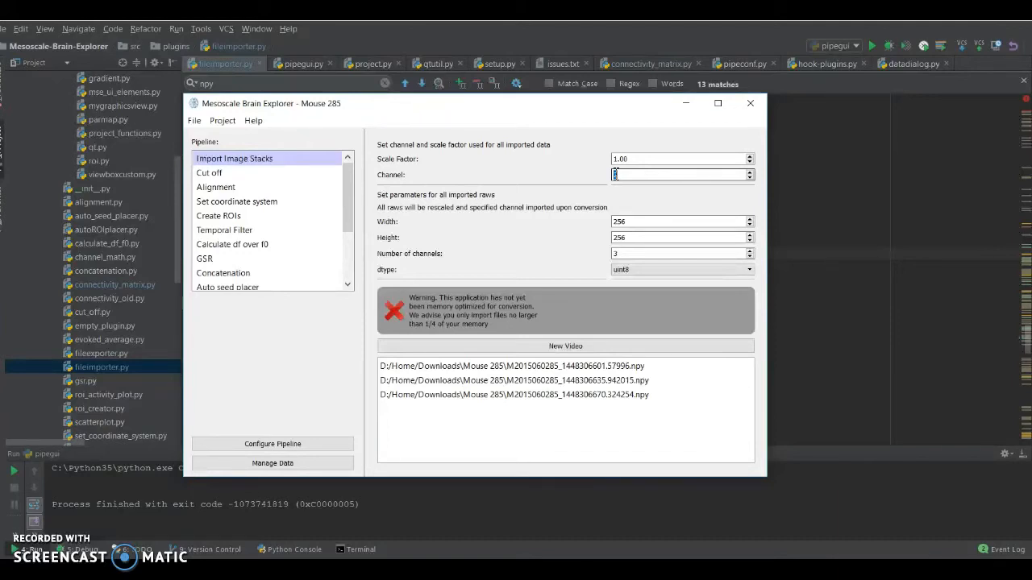
{"action": "left_click", "coordinate": [673, 184]}
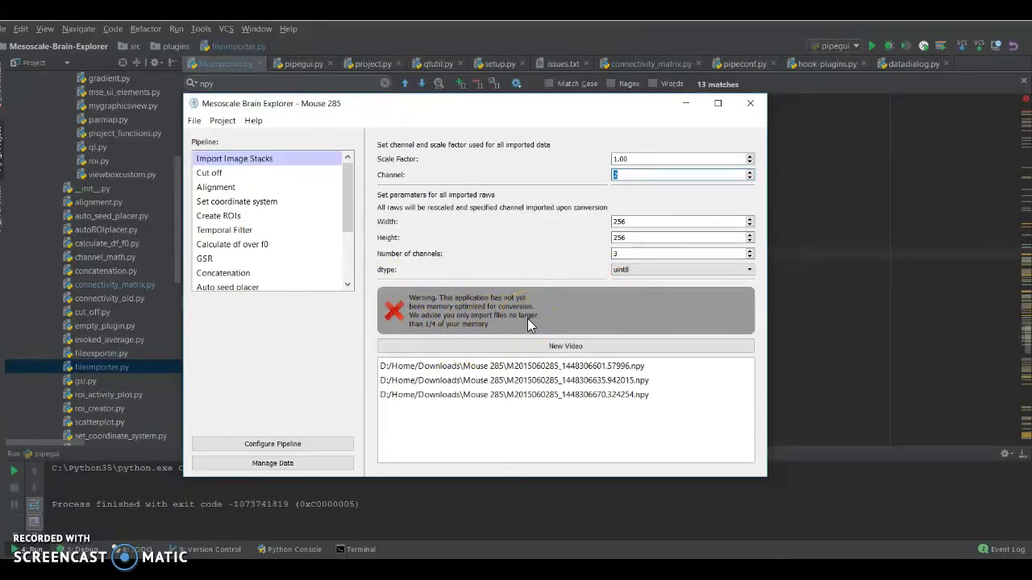
{"action": "left_click_drag", "start_coordinate": [368, 107], "coordinate": [415, 117]}
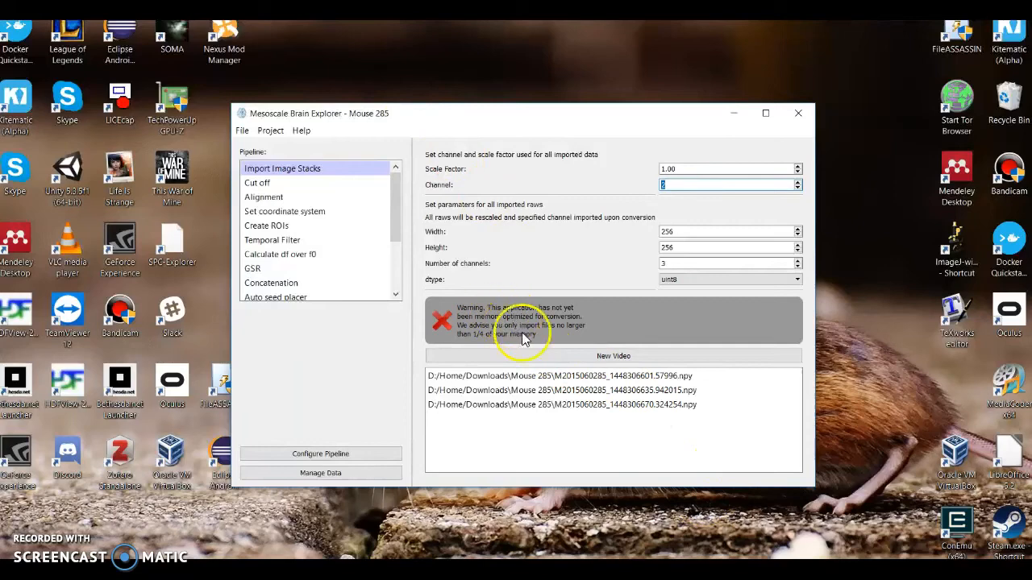
{"action": "left_click", "coordinate": [669, 571]}
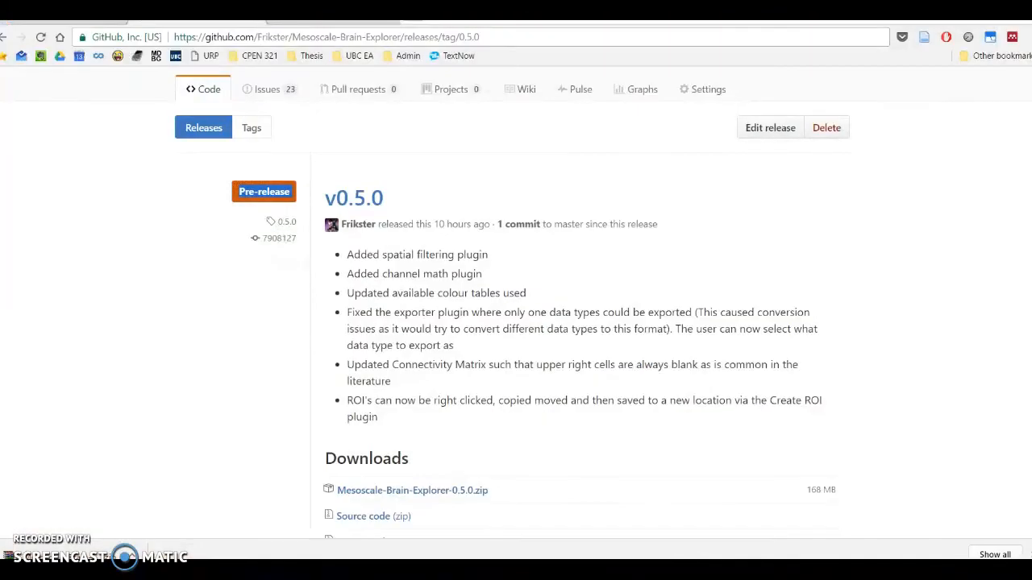
{"action": "mouse_move", "coordinate": [855, 569]}
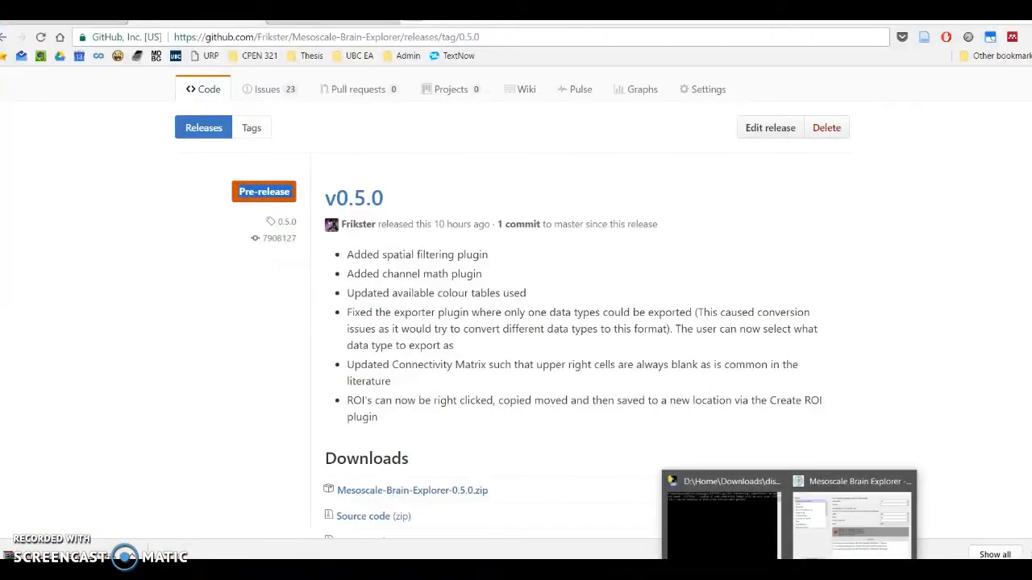
{"action": "left_click", "coordinate": [844, 525]}
{"action": "left_click_drag", "start_coordinate": [478, 112], "coordinate": [498, 123]}
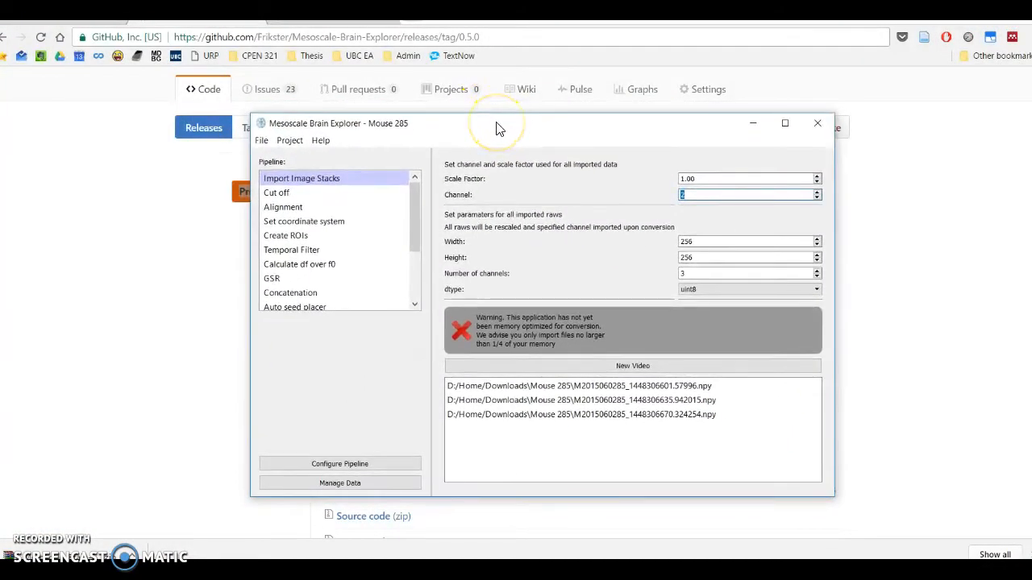
Open the Cut off plugin and widen the video list enough to fit the full video names.
{"action": "left_click", "coordinate": [416, 212]}
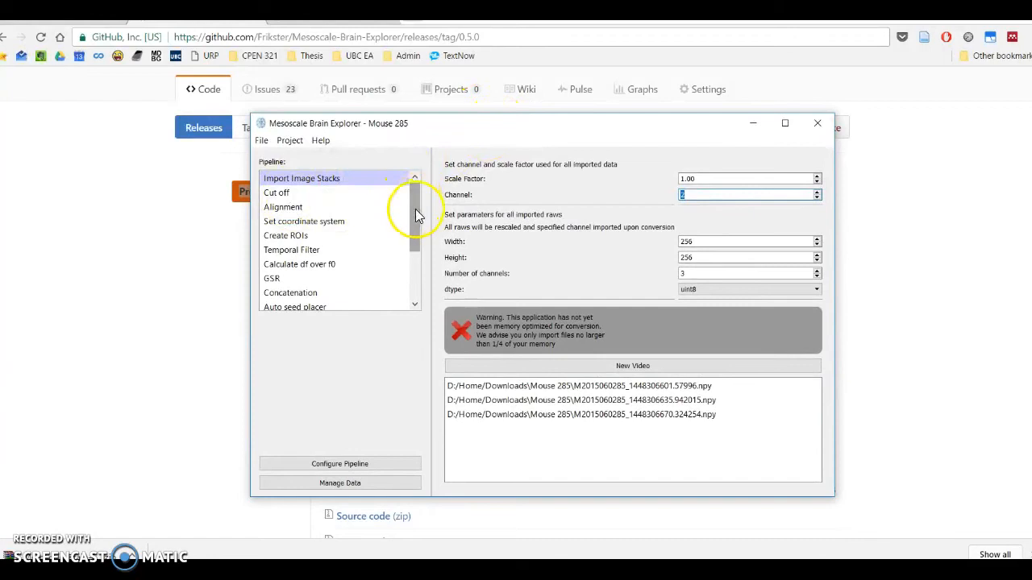
{"action": "left_click", "coordinate": [275, 196]}
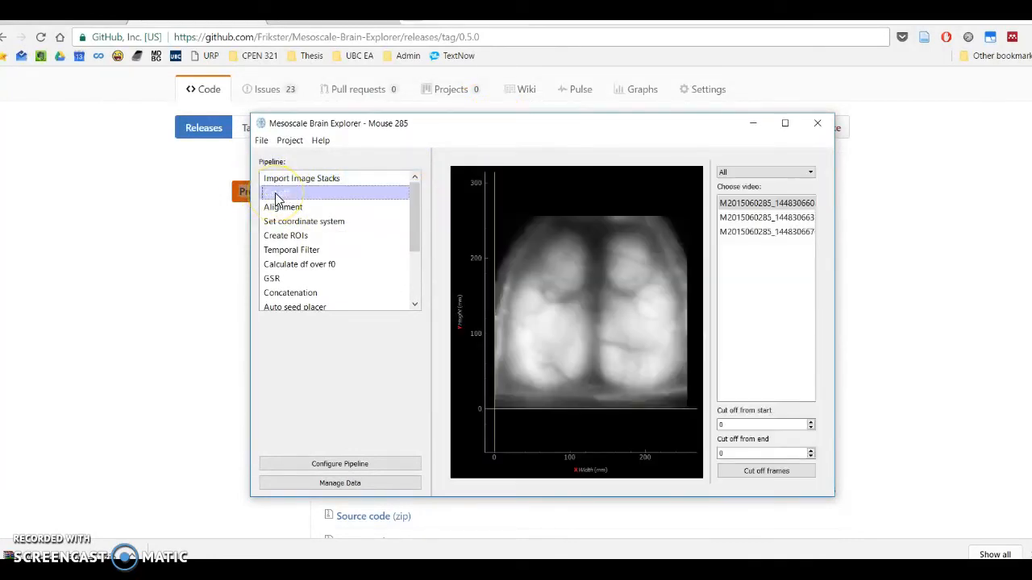
{"action": "left_click_drag", "start_coordinate": [431, 153], "coordinate": [373, 166]}
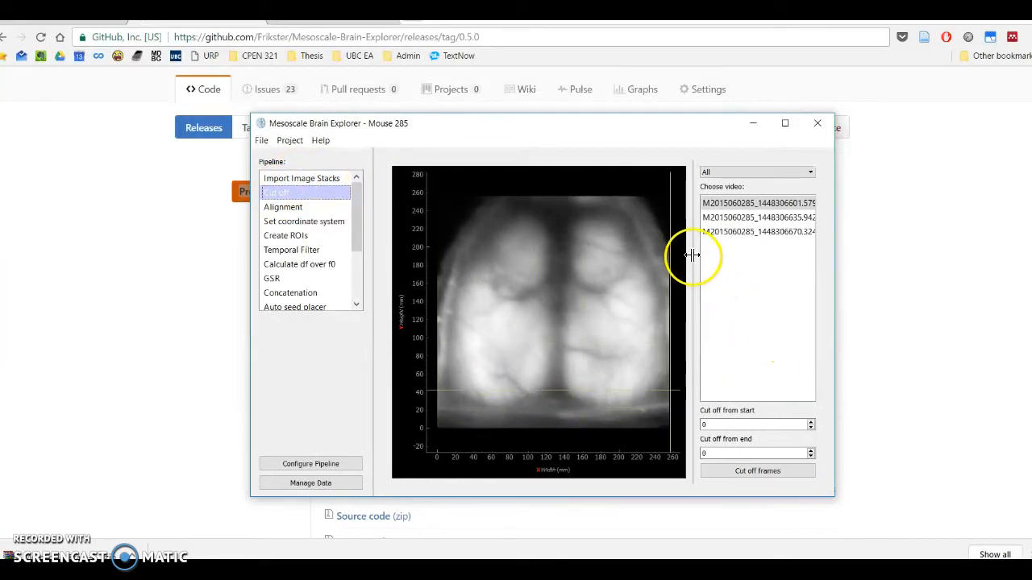
{"action": "left_click_drag", "start_coordinate": [693, 254], "coordinate": [684, 256]}
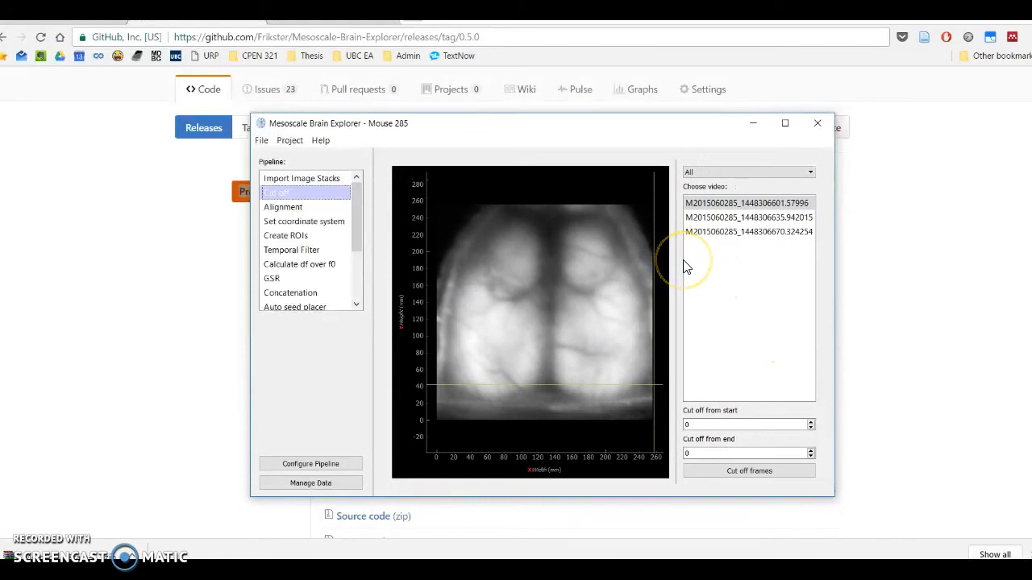
{"action": "left_click", "coordinate": [710, 217]}
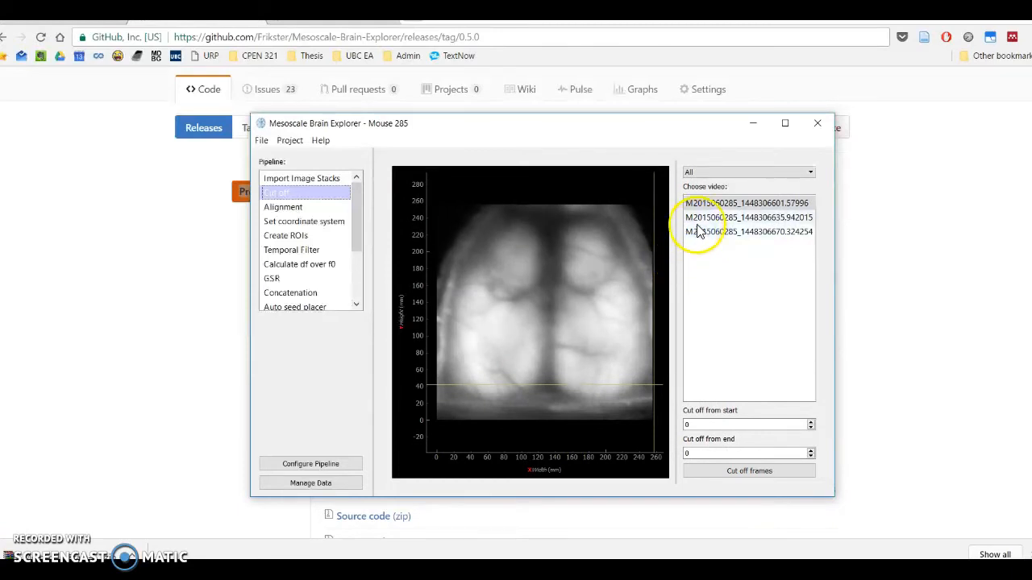
{"action": "double_click", "coordinate": [701, 203]}
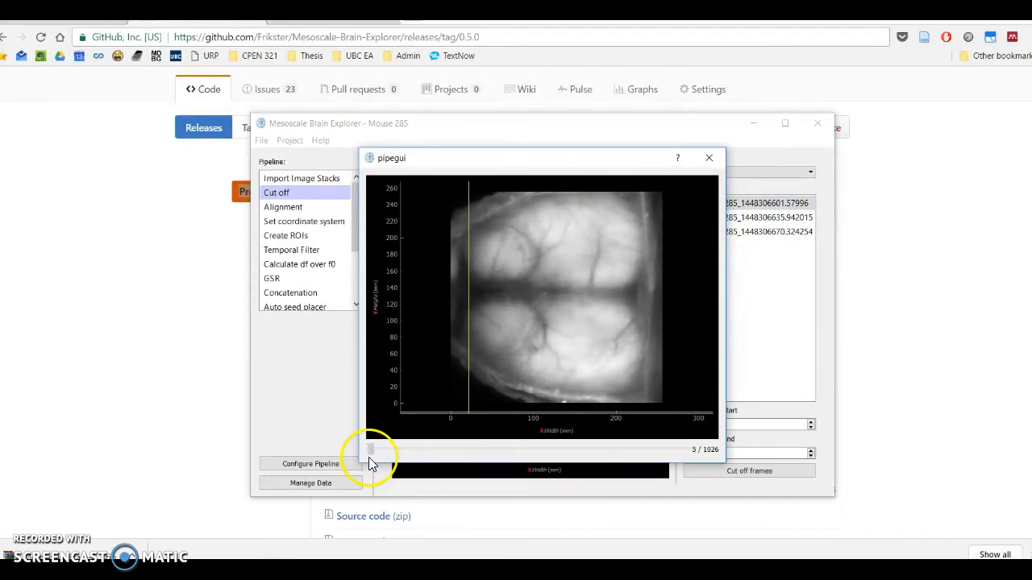
{"action": "left_click_drag", "start_coordinate": [366, 457], "coordinate": [371, 457]}
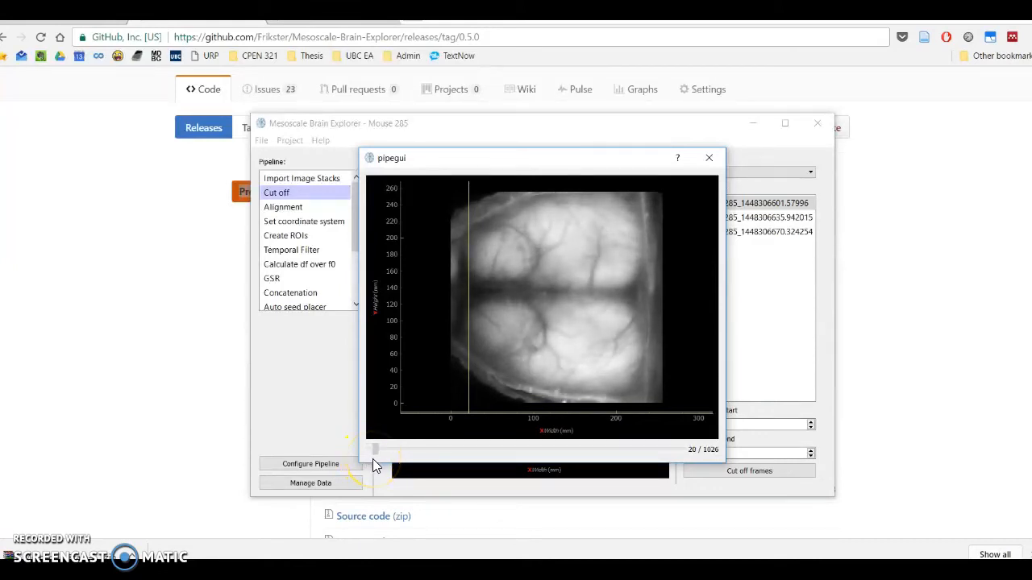
{"action": "mouse_move", "coordinate": [461, 164]}
{"action": "left_mouse_down"}
{"action": "mouse_move", "coordinate": [475, 166]}
{"action": "mouse_move", "coordinate": [484, 148]}
{"action": "mouse_move", "coordinate": [474, 150]}
{"action": "left_mouse_up"}
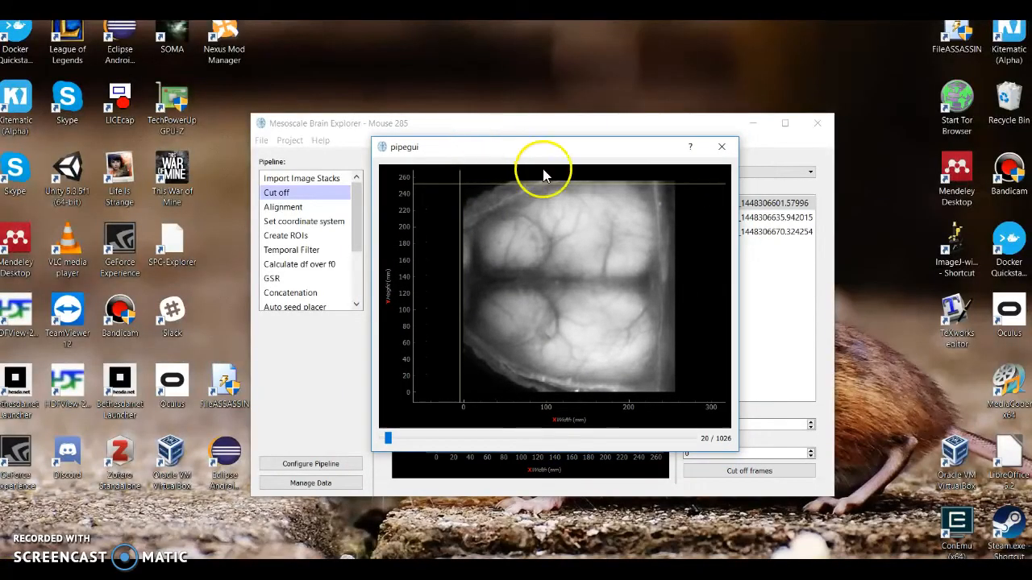
{"action": "left_click", "coordinate": [721, 146]}
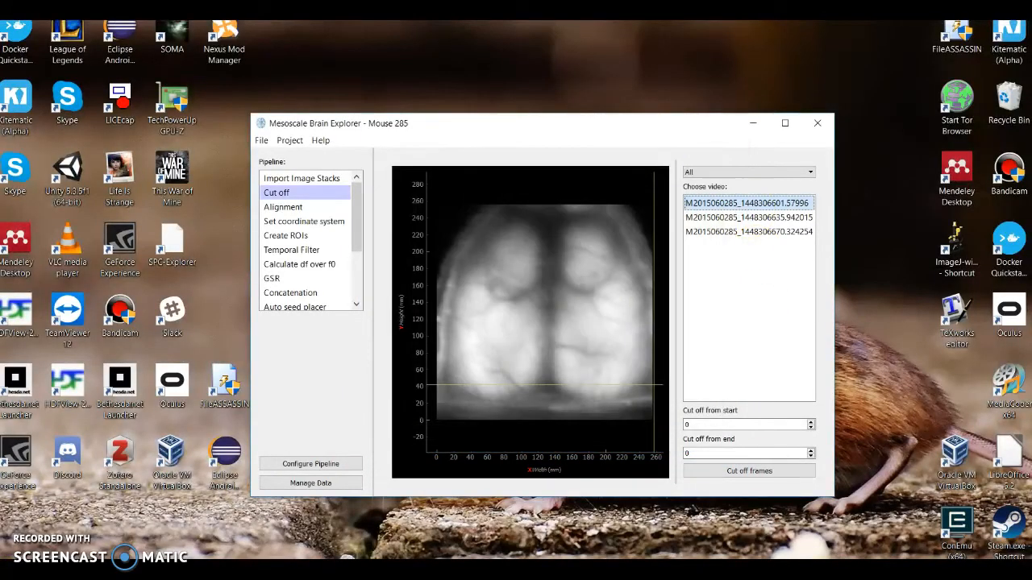
{"action": "left_click", "coordinate": [633, 571]}
{"action": "mouse_move", "coordinate": [794, 569]}
{"action": "left_click", "coordinate": [849, 540]}
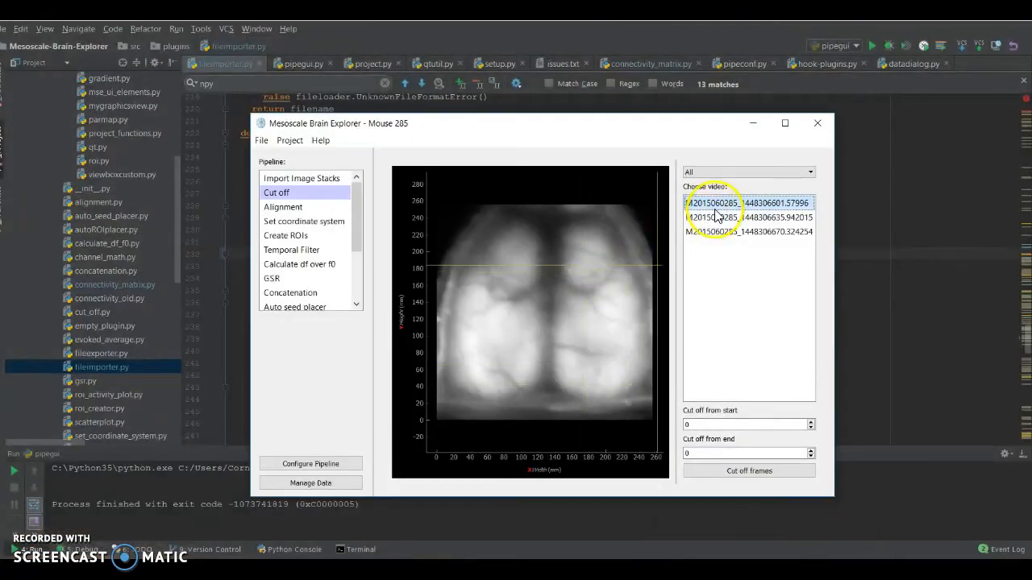
Cut off 20 frames from the start of all three imported videos.
{"action": "left_click_drag", "start_coordinate": [715, 203], "coordinate": [645, 225]}
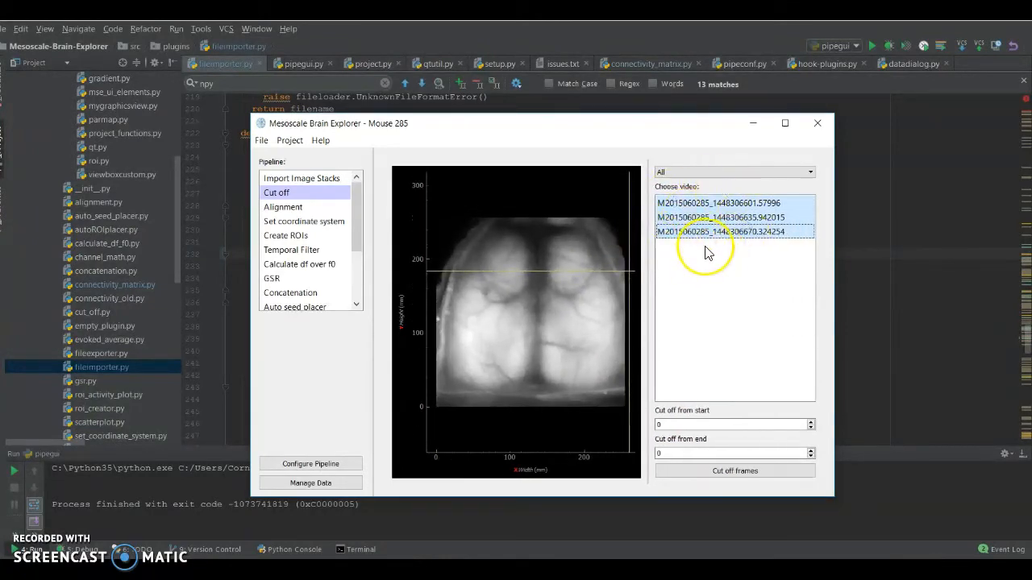
{"action": "left_click", "coordinate": [703, 299]}
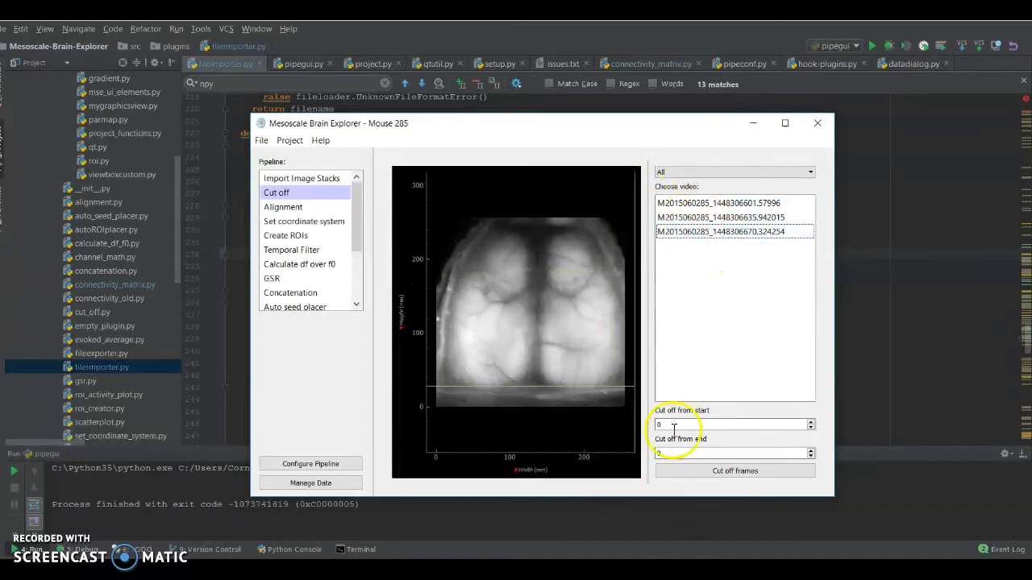
{"action": "left_click_drag", "start_coordinate": [706, 207], "coordinate": [708, 233]}
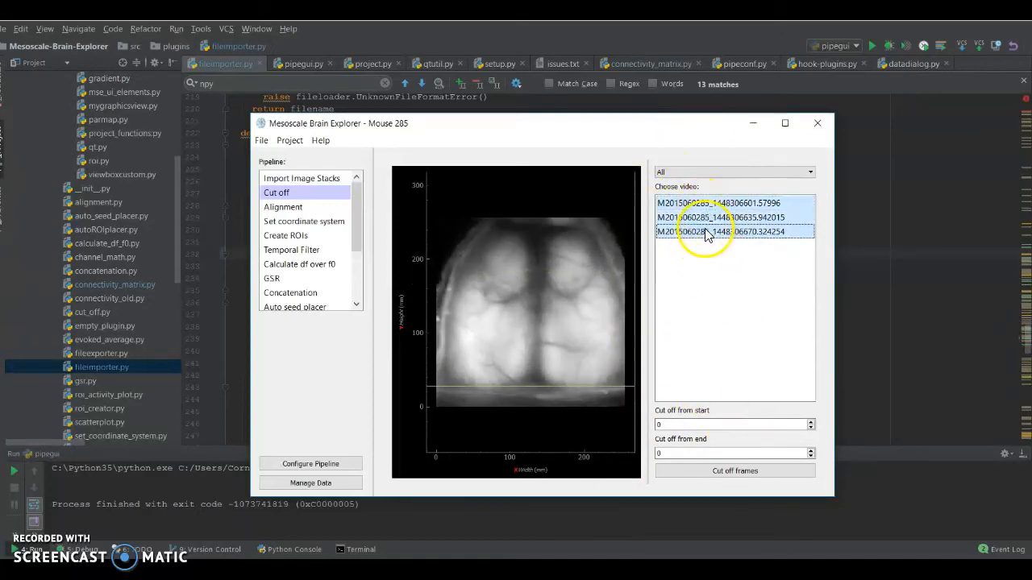
{"action": "left_click_drag", "start_coordinate": [671, 424], "coordinate": [657, 425]}
{"action": "type", "text": "20"}
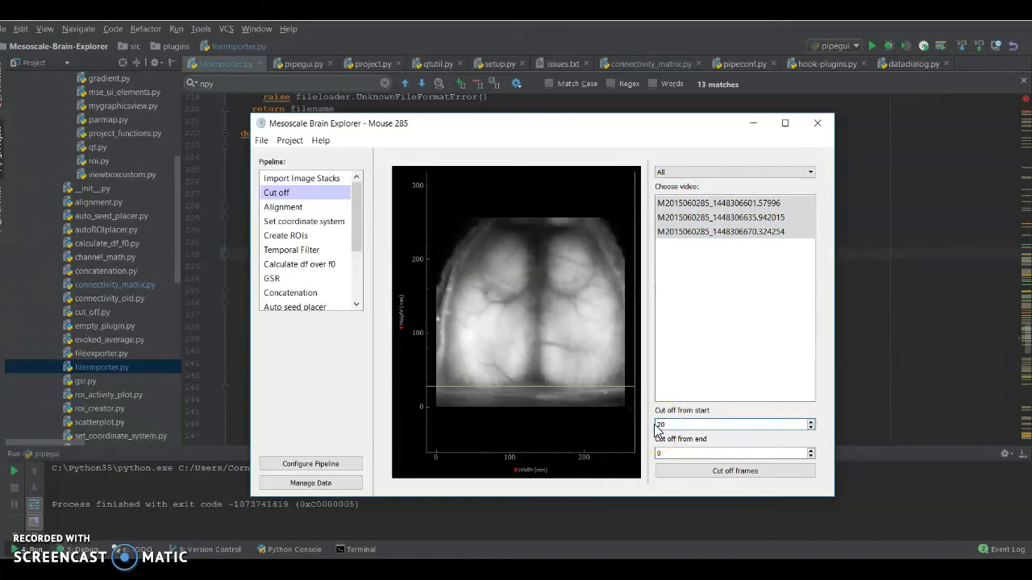
{"action": "left_click", "coordinate": [721, 474]}
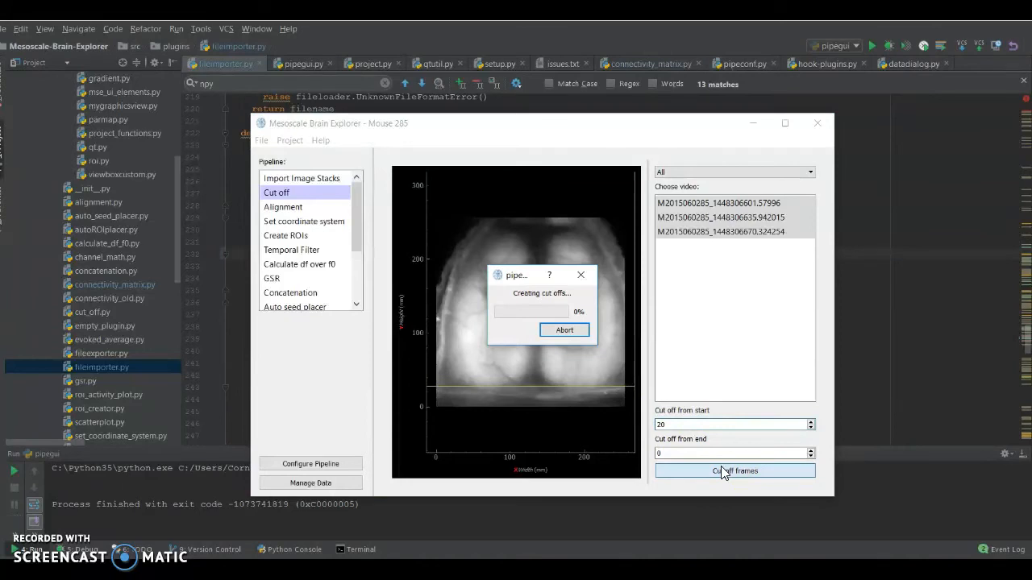
{"action": "left_click", "coordinate": [720, 468]}
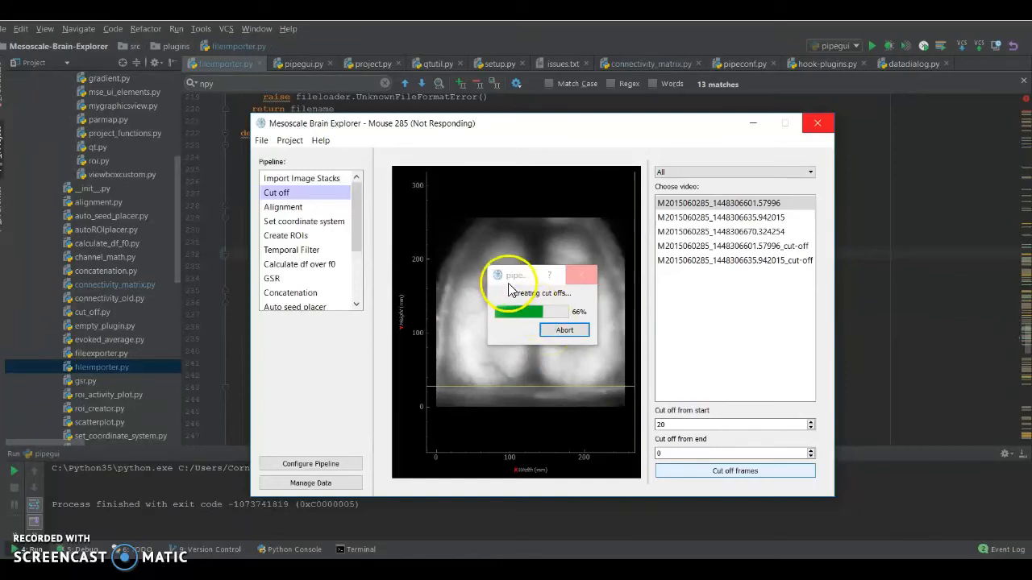
Preview the original videos and their cut-off versions one after another to compare them.
{"action": "left_click", "coordinate": [706, 231]}
{"action": "left_click", "coordinate": [709, 218]}
{"action": "left_click", "coordinate": [713, 204]}
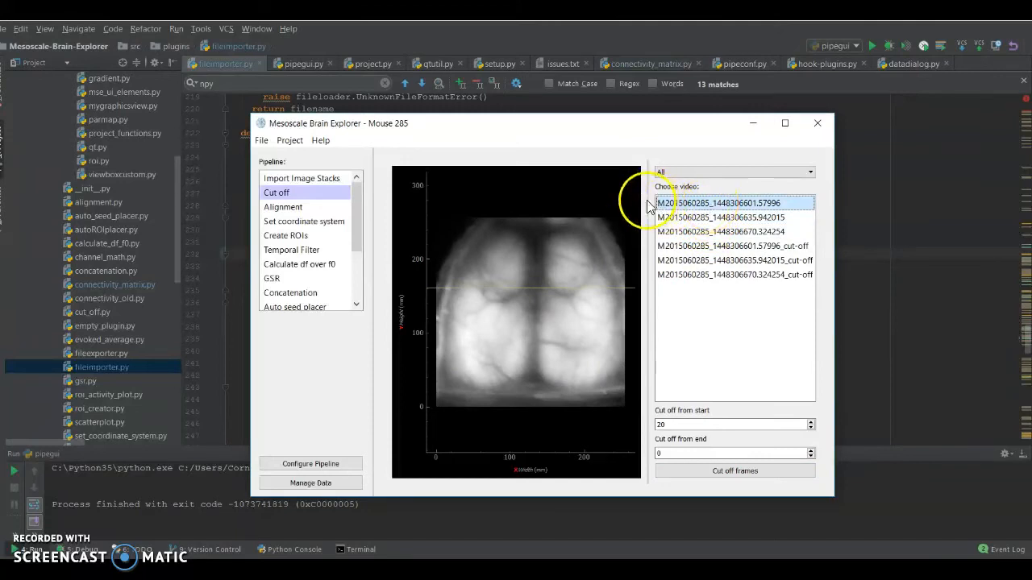
{"action": "left_click_drag", "start_coordinate": [647, 199], "coordinate": [639, 200]}
{"action": "left_click", "coordinate": [708, 231]}
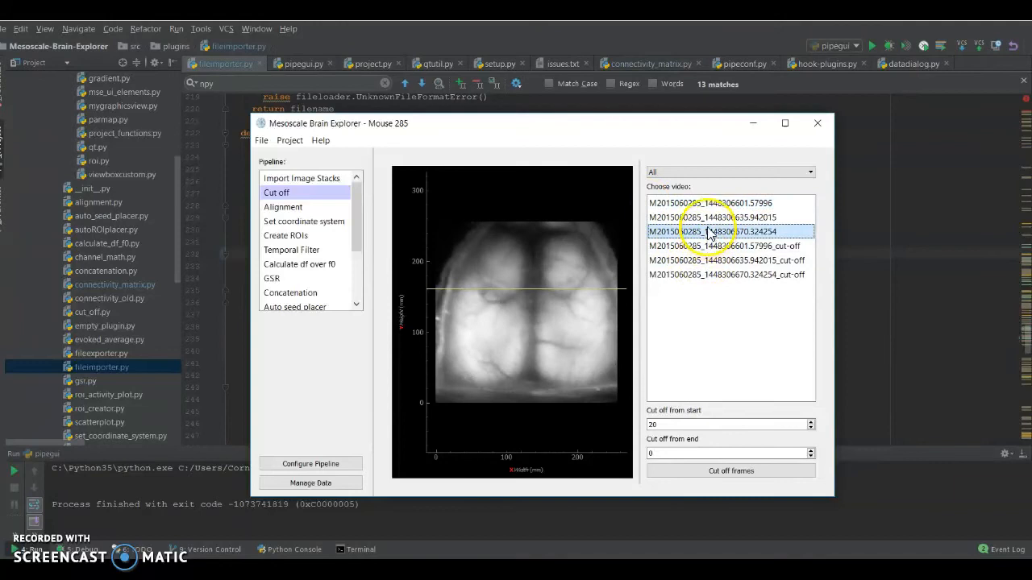
{"action": "left_click", "coordinate": [708, 246]}
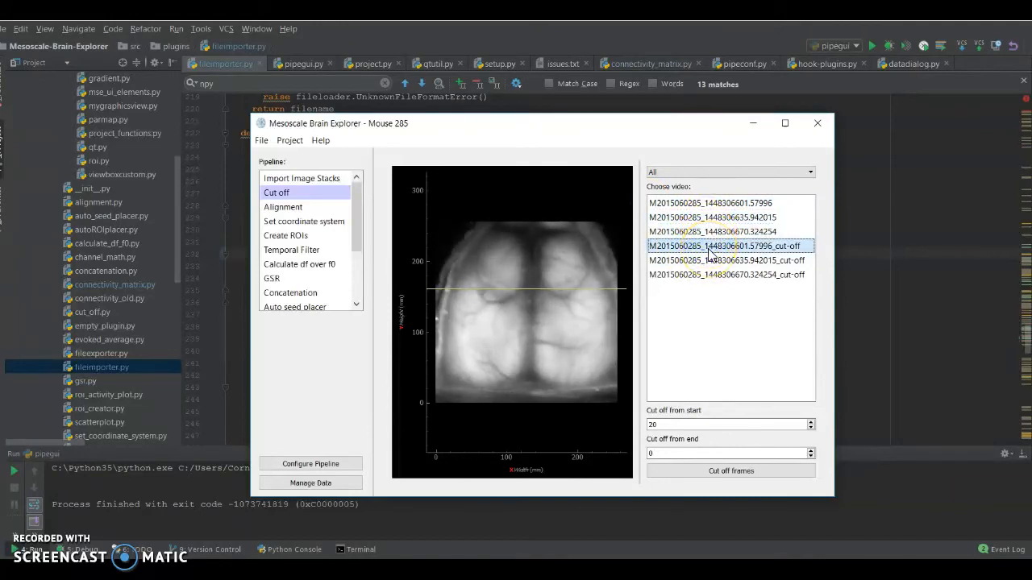
{"action": "left_click", "coordinate": [712, 260]}
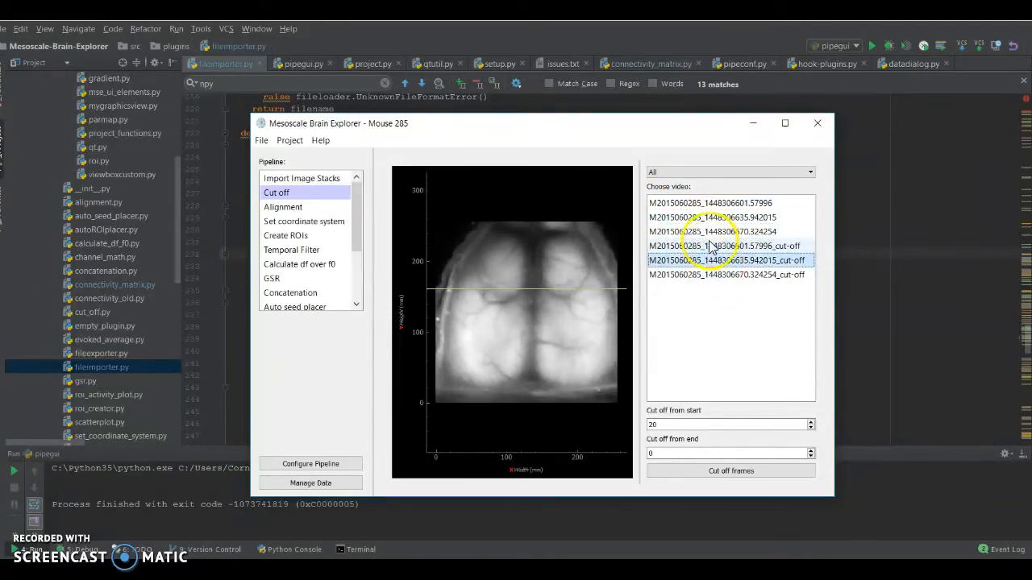
{"action": "left_click", "coordinate": [709, 246]}
{"action": "double_click", "coordinate": [707, 246]}
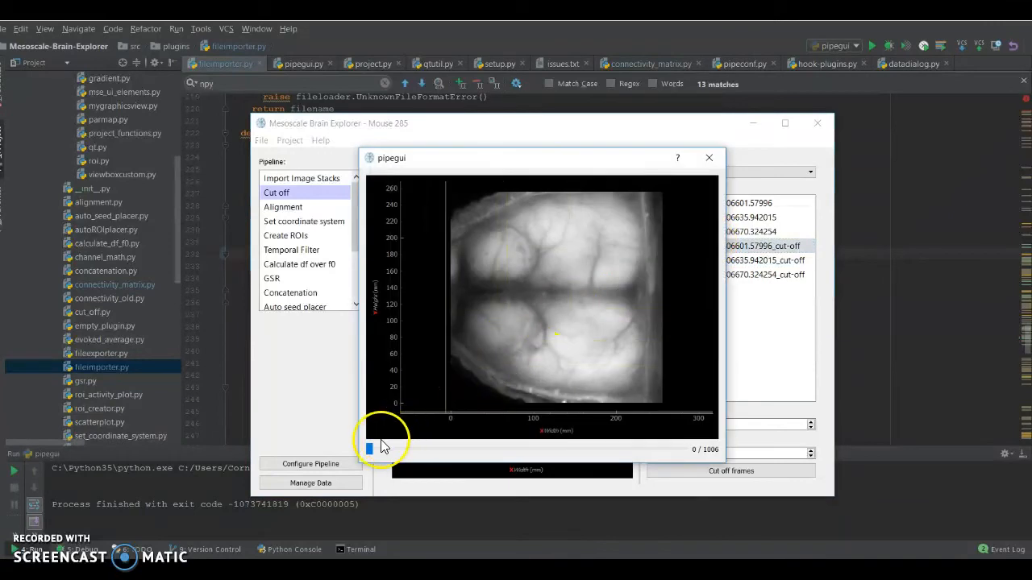
{"action": "left_click", "coordinate": [708, 157]}
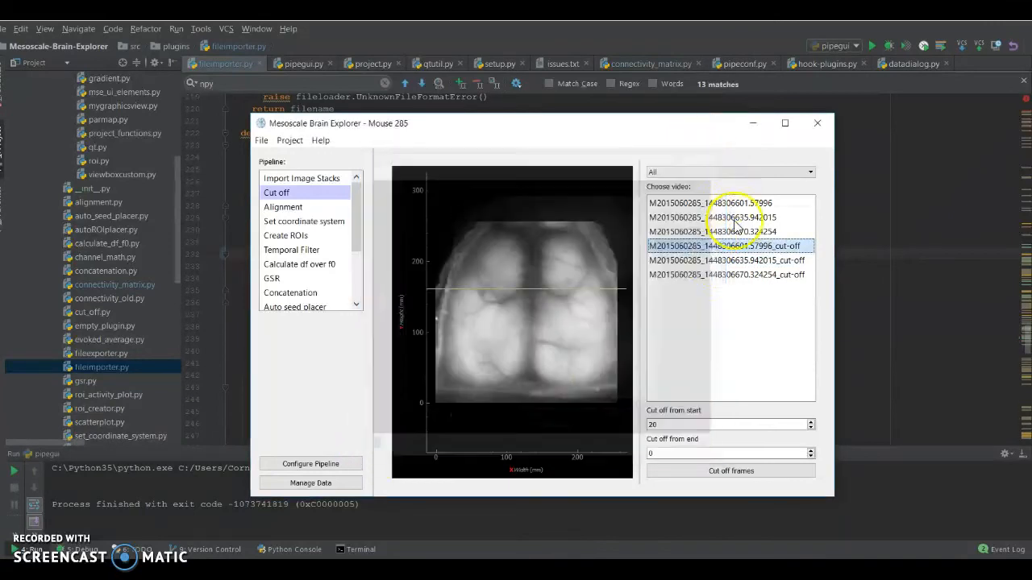
Open the Alignment plugin and filter its video list to show only the cut-off videos.
{"action": "left_click", "coordinate": [686, 179]}
{"action": "left_click", "coordinate": [684, 173]}
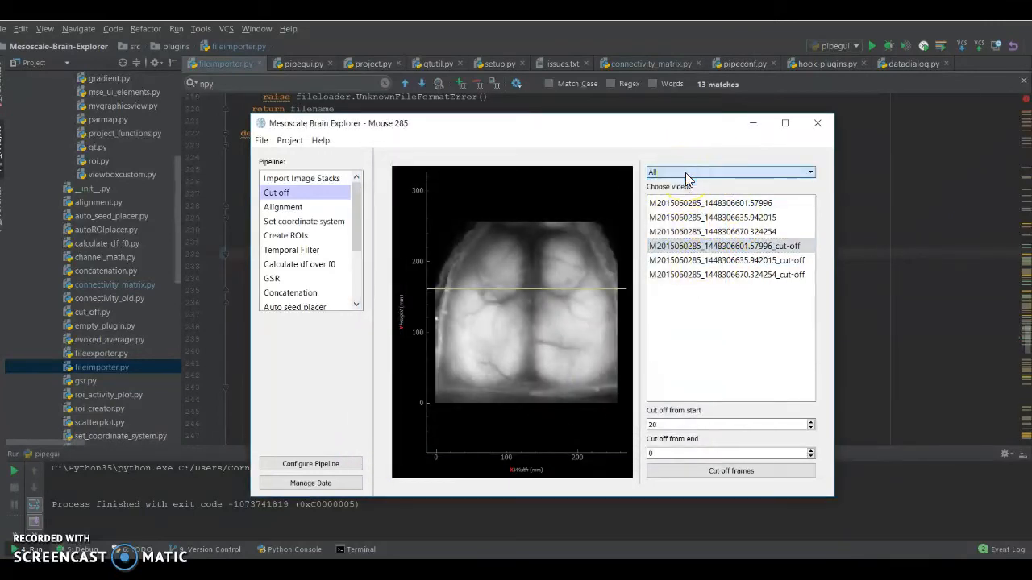
{"action": "left_click", "coordinate": [286, 207]}
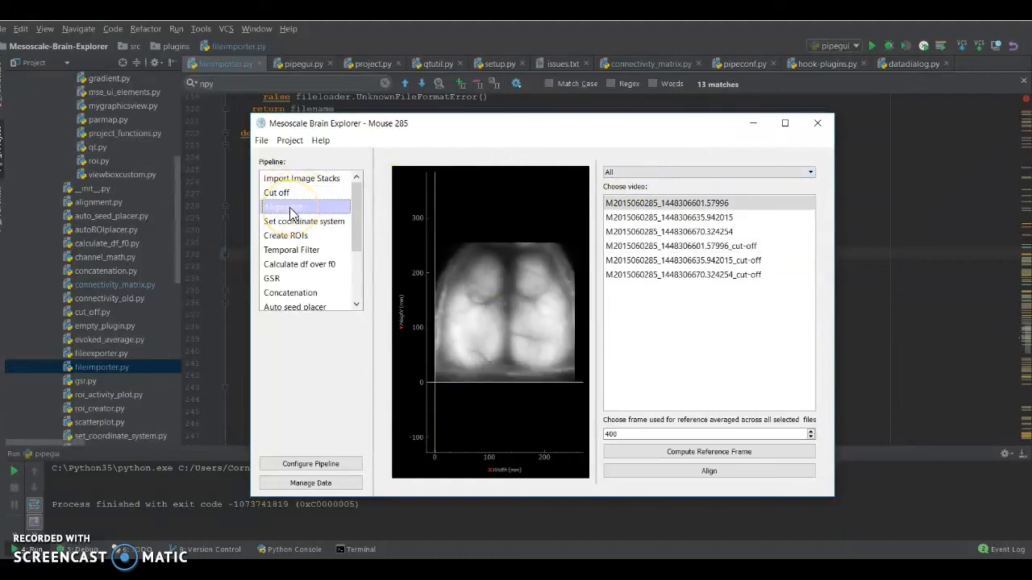
{"action": "left_click", "coordinate": [655, 174]}
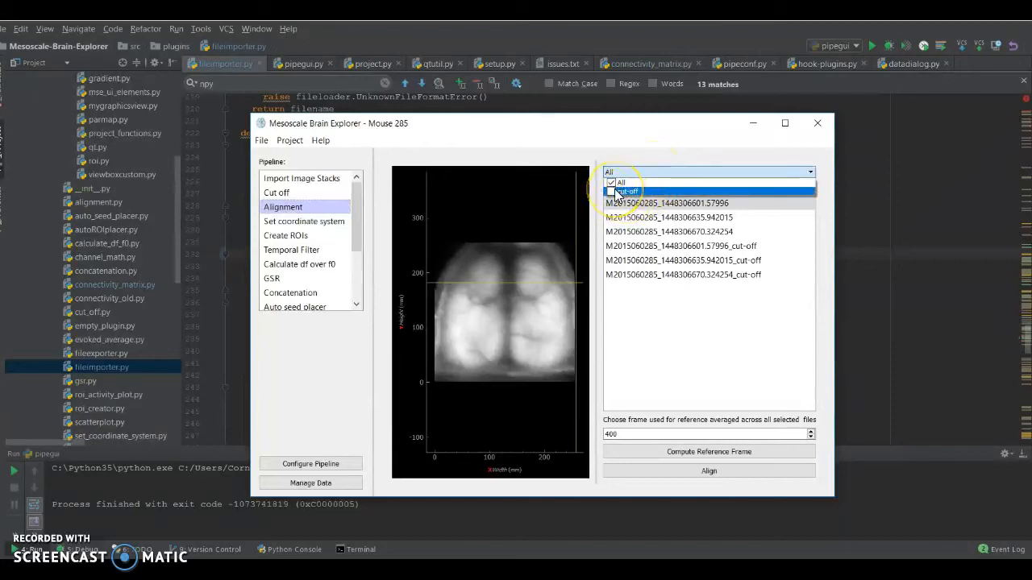
{"action": "left_click", "coordinate": [616, 192]}
{"action": "left_click", "coordinate": [625, 234]}
Preview the first two cut-off videos in the Alignment plugin and check the video filter options.
{"action": "left_click", "coordinate": [649, 216]}
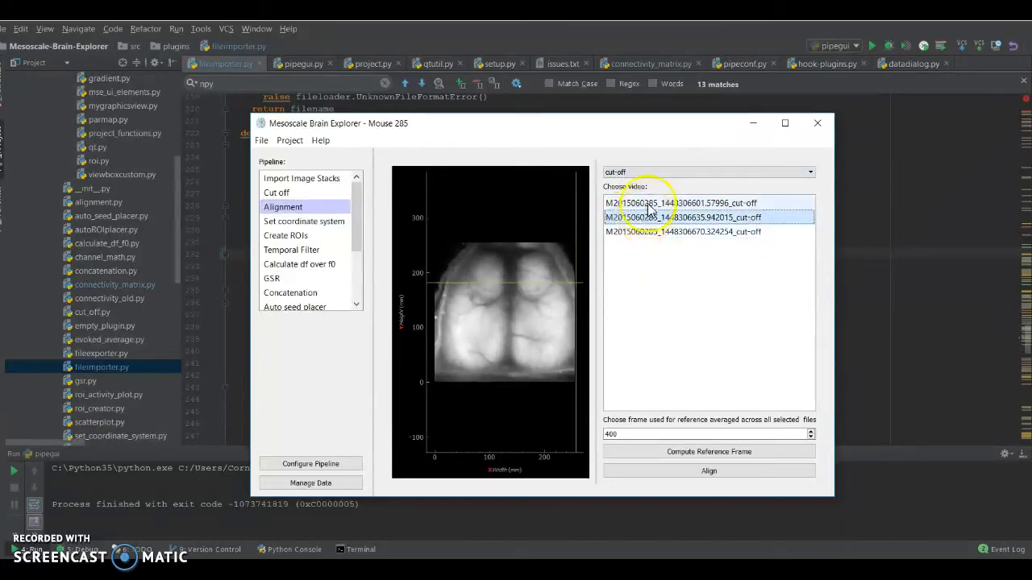
{"action": "left_click", "coordinate": [652, 203]}
{"action": "left_click", "coordinate": [628, 171]}
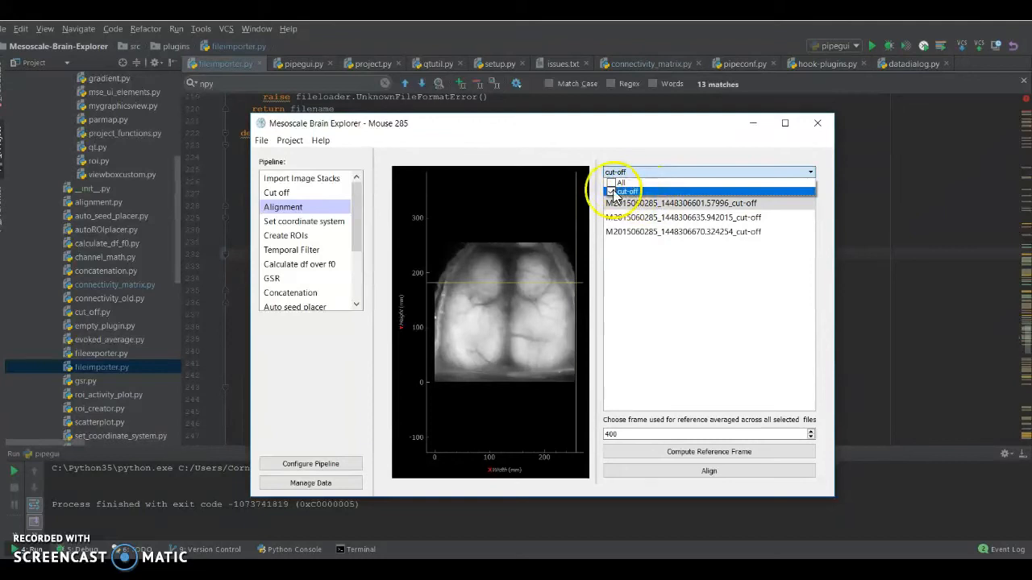
{"action": "left_click", "coordinate": [634, 219]}
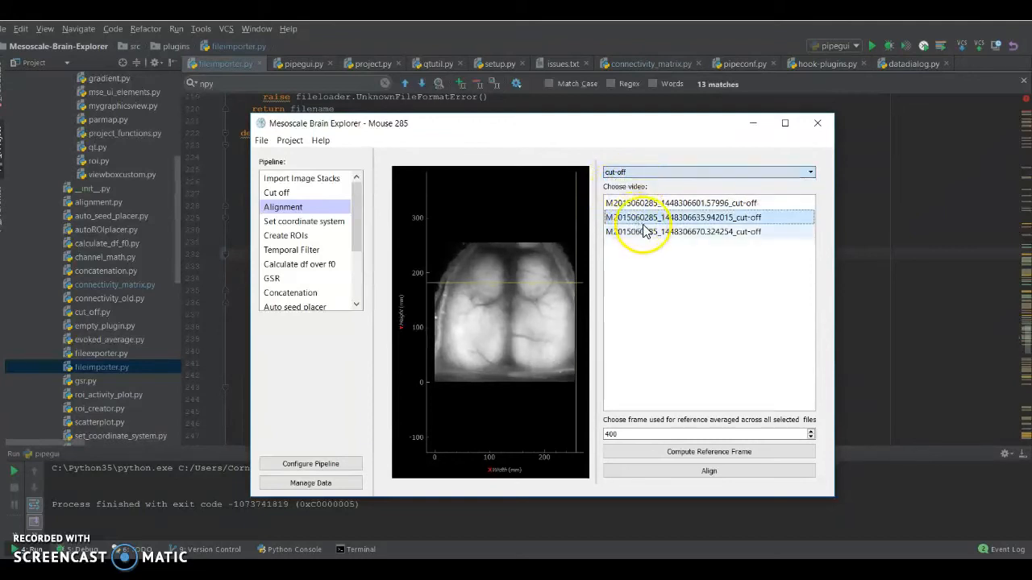
{"action": "left_click", "coordinate": [651, 204]}
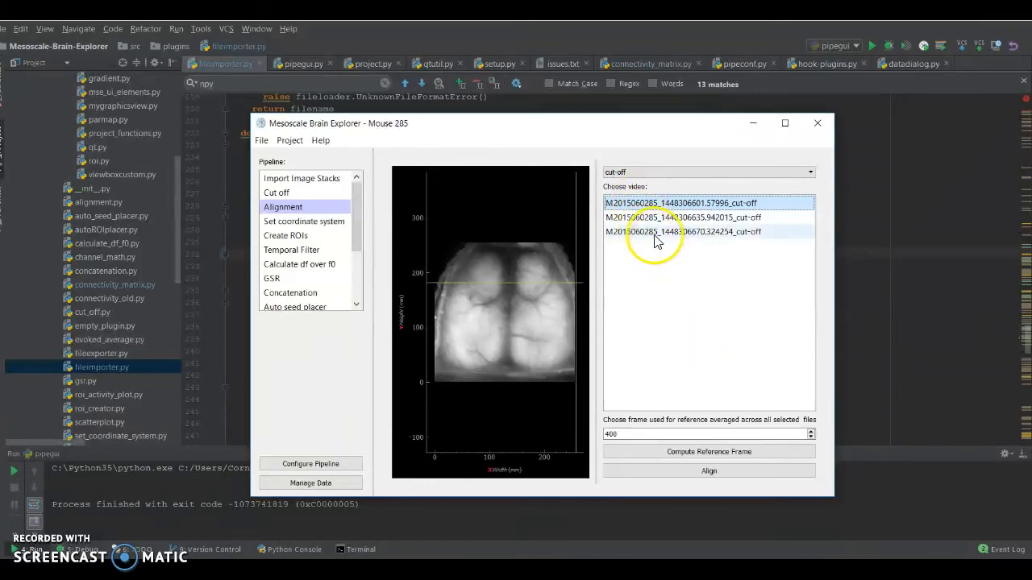
Select all three cut-off videos for alignment and highlight the reference frame number.
{"action": "left_click", "coordinate": [659, 217], "text": "ctrl"}
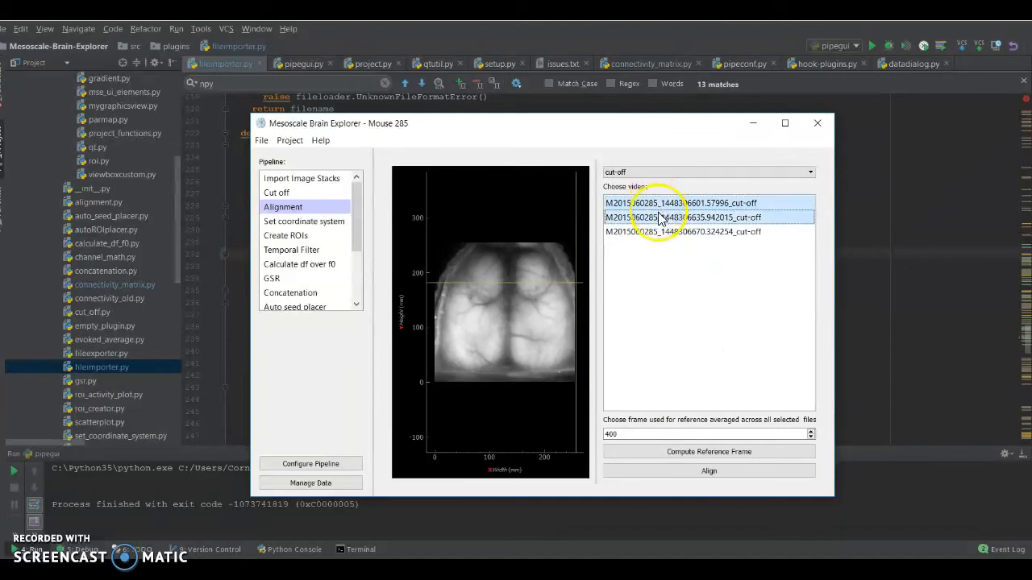
{"action": "left_click", "coordinate": [667, 232], "text": "ctrl"}
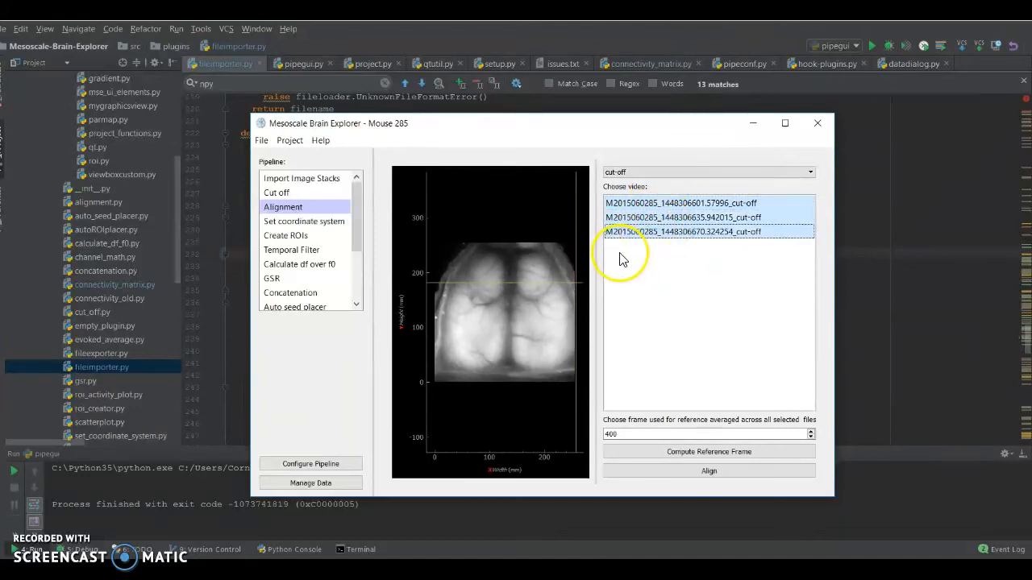
{"action": "double_click", "coordinate": [616, 435]}
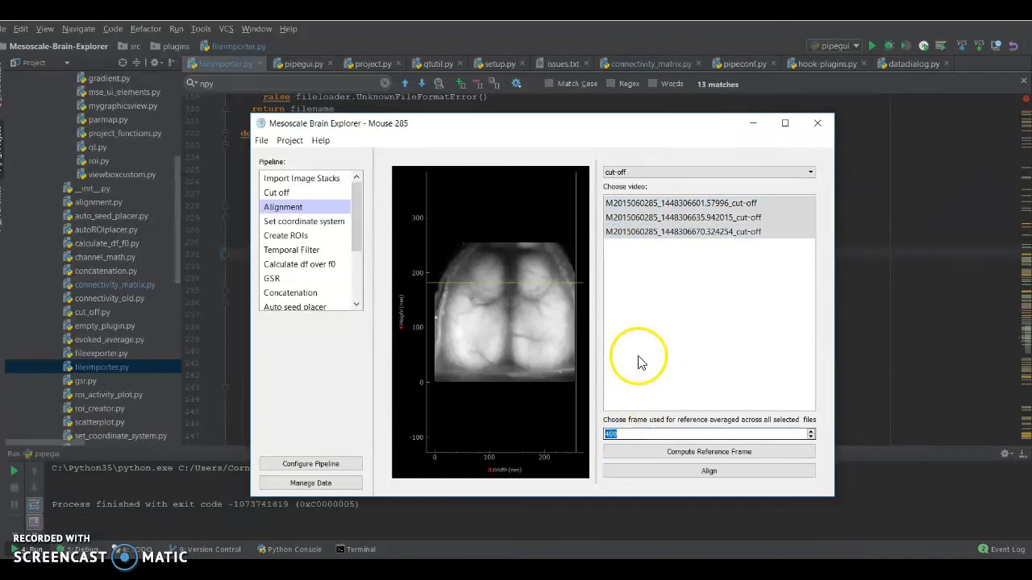
View frame 400 of the first and second cut-off videos in turn, closing the viewer after each.
{"action": "double_click", "coordinate": [649, 205]}
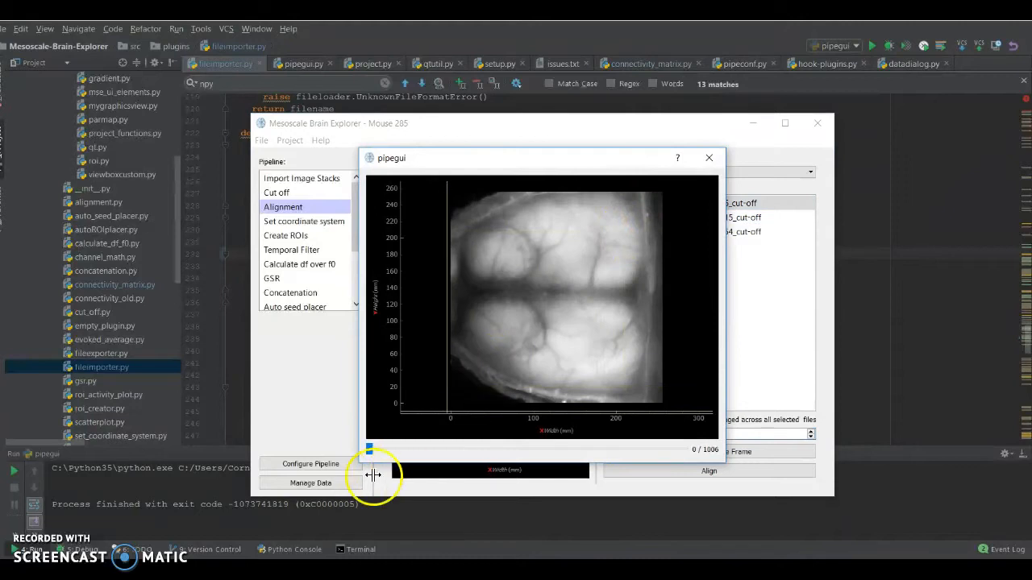
{"action": "left_click_drag", "start_coordinate": [369, 448], "coordinate": [491, 454]}
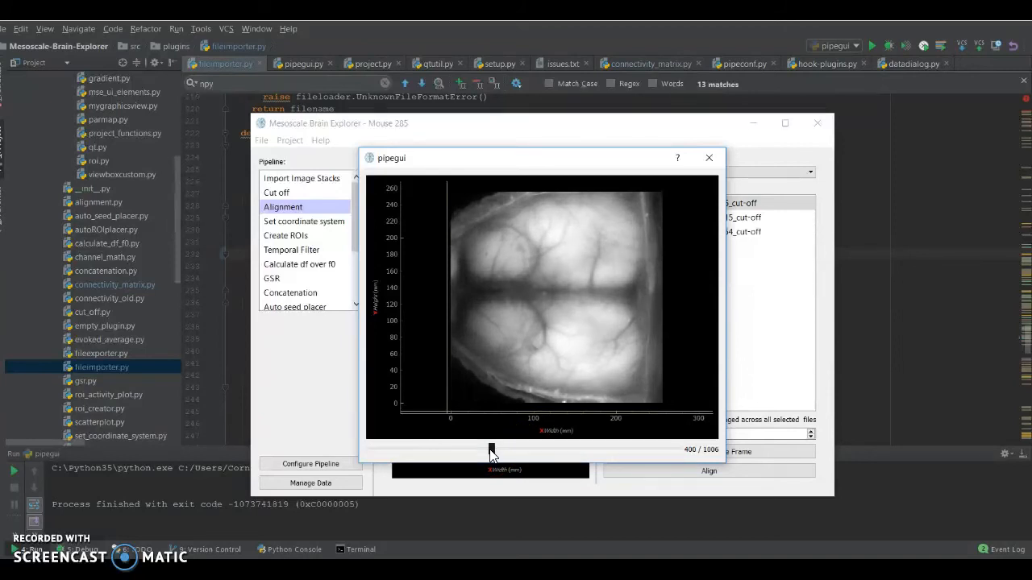
{"action": "left_click_drag", "start_coordinate": [613, 314], "coordinate": [711, 173]}
{"action": "left_click", "coordinate": [709, 159]}
{"action": "double_click", "coordinate": [686, 219]}
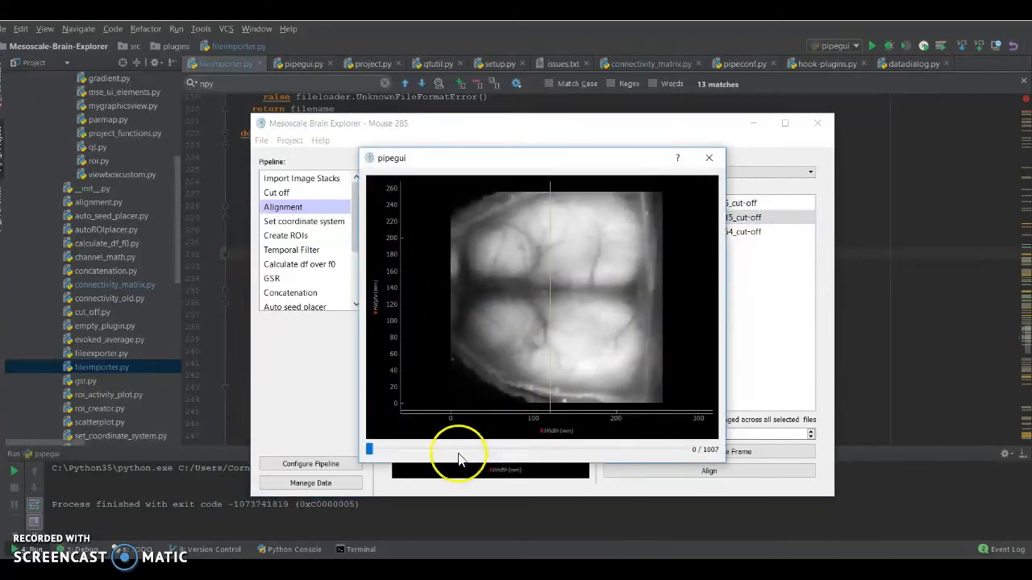
{"action": "left_click_drag", "start_coordinate": [373, 450], "coordinate": [503, 455]}
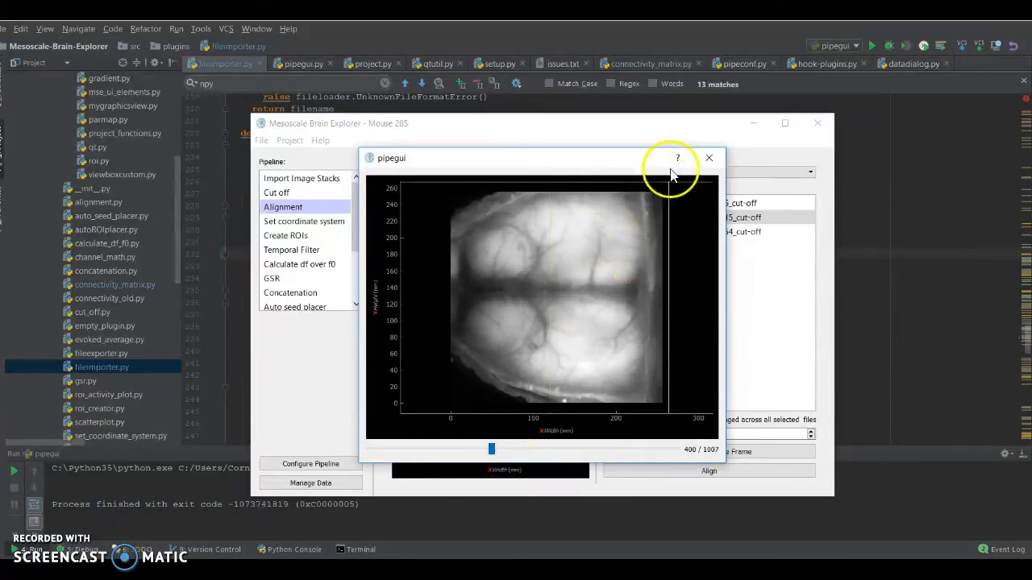
{"action": "left_click", "coordinate": [709, 158]}
Compute the reference frame from frame 400 of the three cut-off videos, then view the resulting frame and close it.
{"action": "left_click_drag", "start_coordinate": [689, 204], "coordinate": [685, 232]}
{"action": "left_click", "coordinate": [699, 455]}
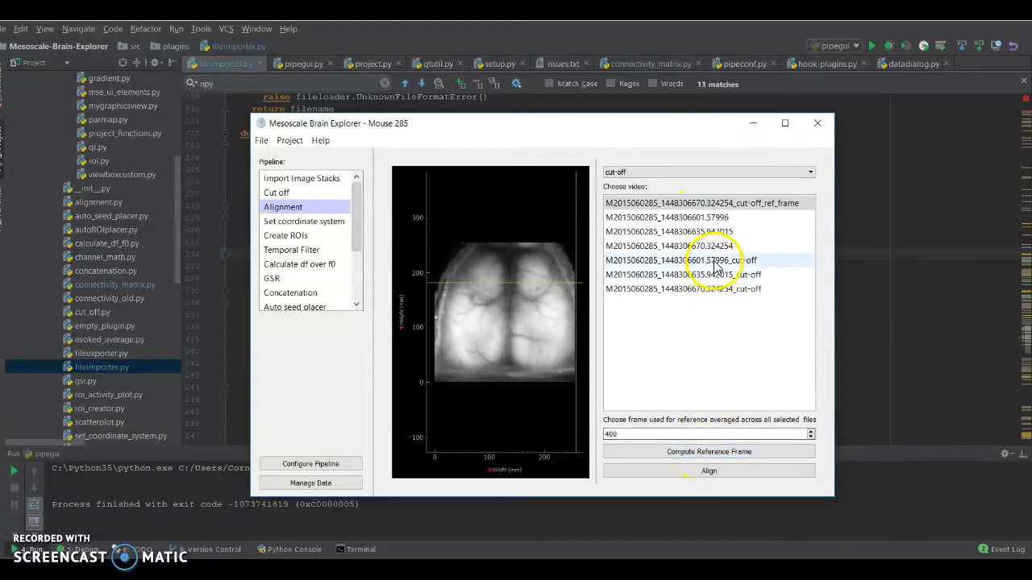
{"action": "left_click", "coordinate": [690, 208]}
{"action": "left_click", "coordinate": [690, 208]}
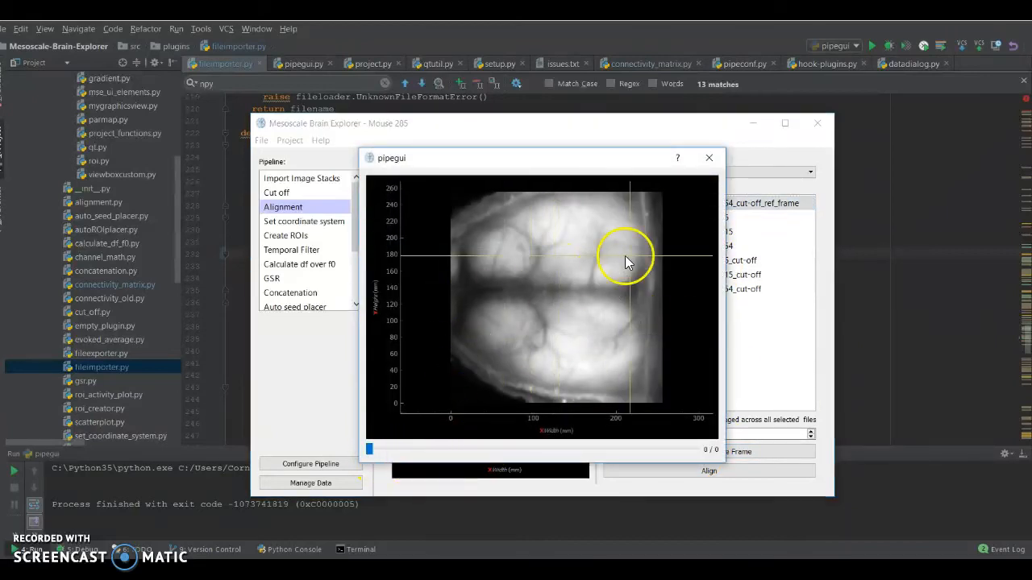
{"action": "left_click_drag", "start_coordinate": [493, 164], "coordinate": [275, 137]}
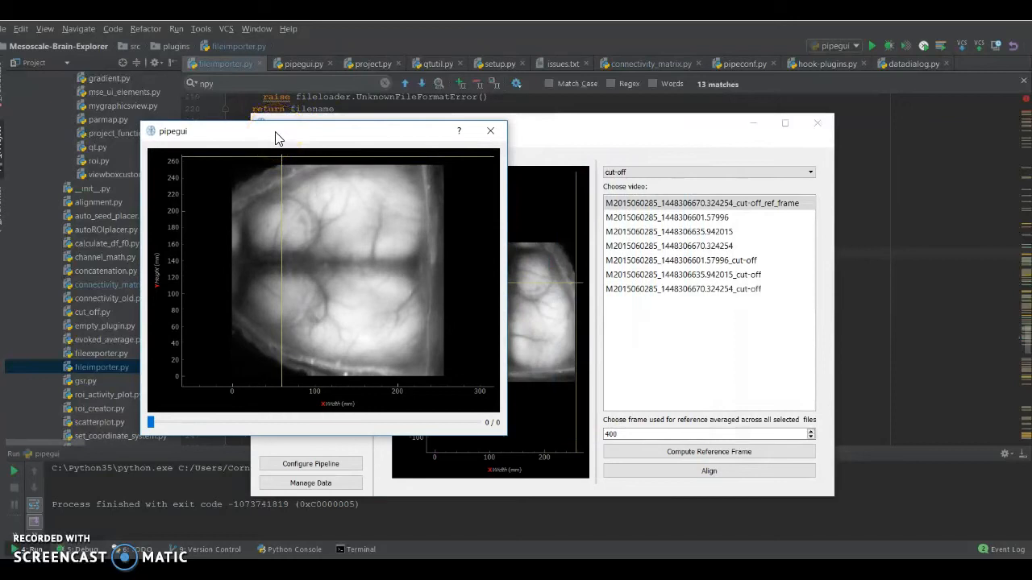
{"action": "left_click_drag", "start_coordinate": [275, 137], "coordinate": [255, 125]}
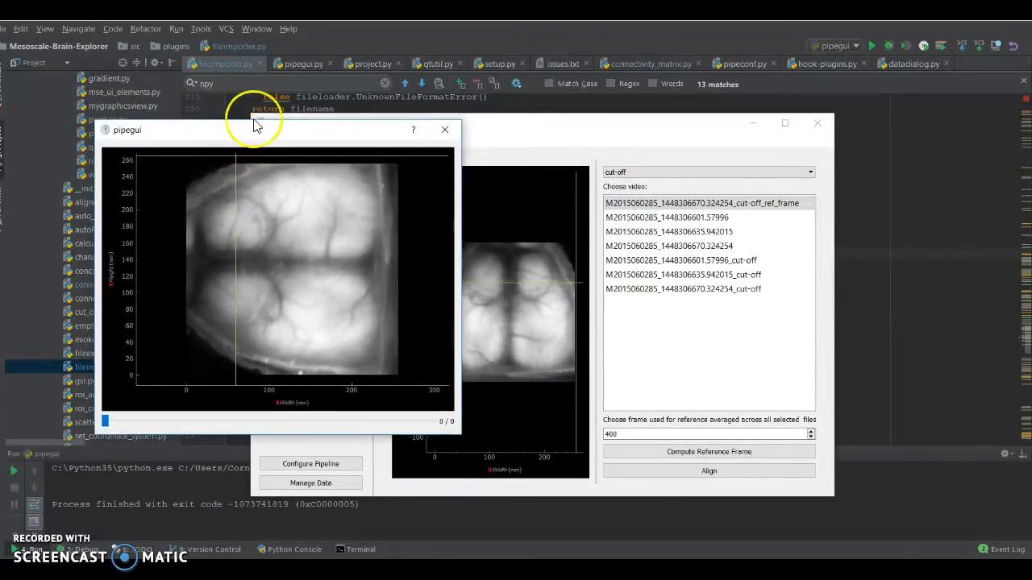
{"action": "left_click", "coordinate": [454, 134]}
Filter the Alignment video list again to show only the cut-off files.
{"action": "left_click_drag", "start_coordinate": [702, 260], "coordinate": [721, 292]}
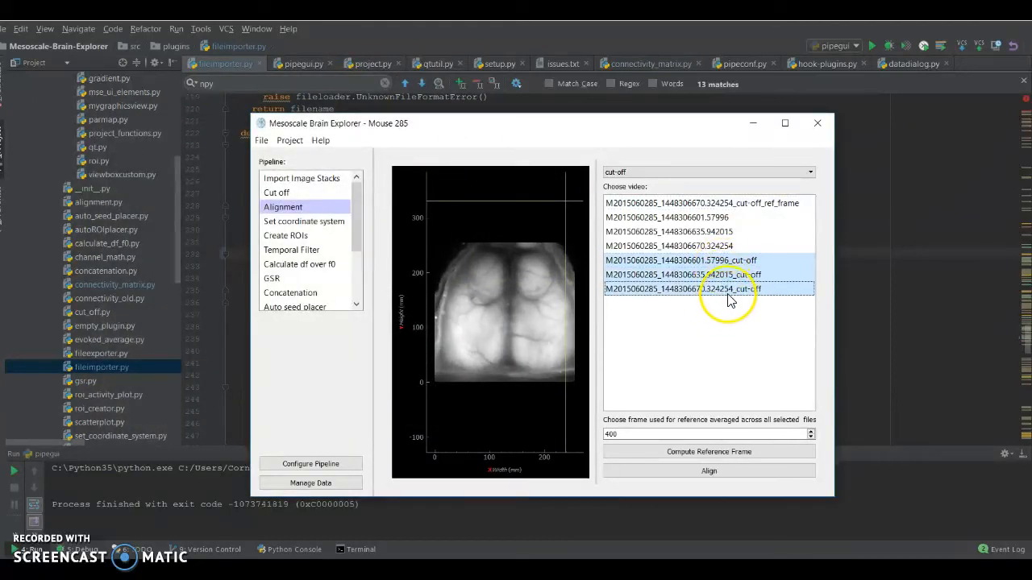
{"action": "left_click", "coordinate": [637, 171]}
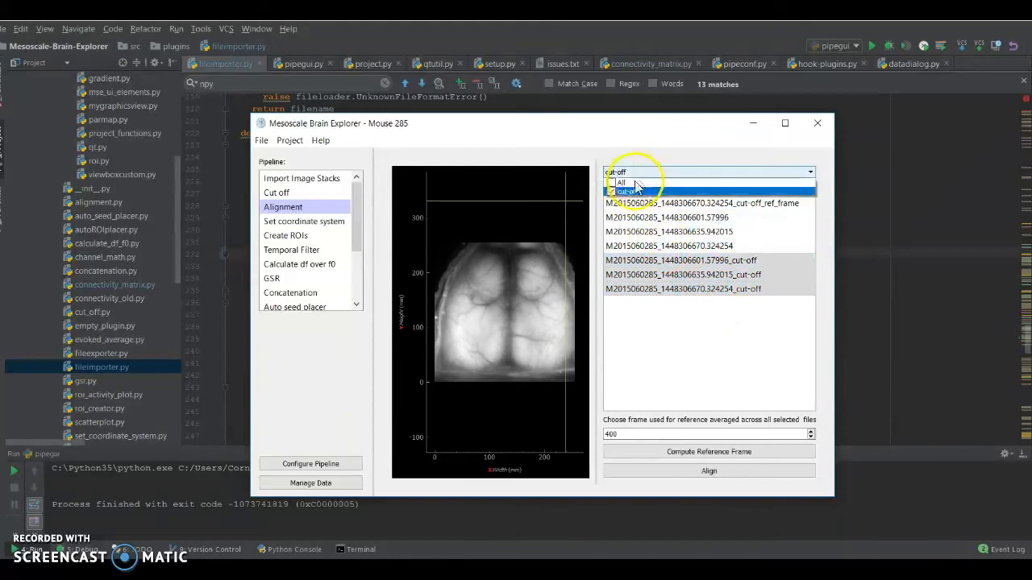
{"action": "left_click", "coordinate": [629, 191]}
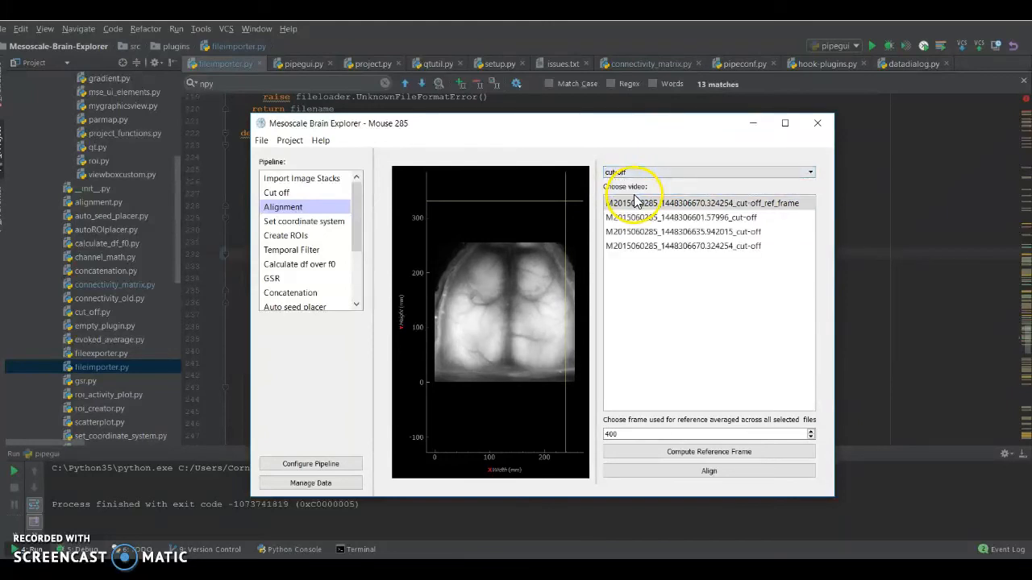
Align the three cut-off videos to the computed reference frame by selecting all four files together.
{"action": "left_click", "coordinate": [698, 253]}
{"action": "left_click", "coordinate": [801, 204]}
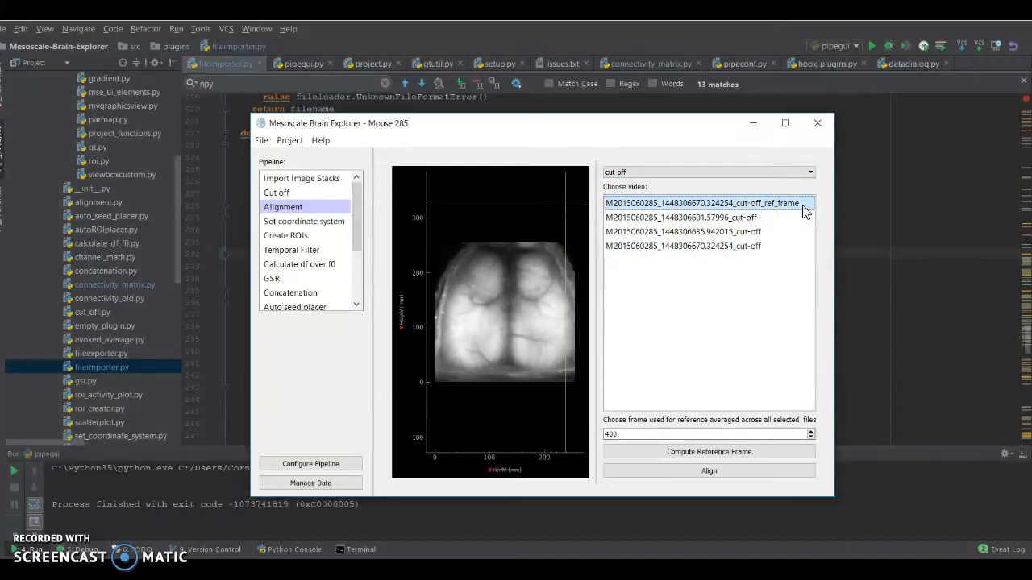
{"action": "left_click_drag", "start_coordinate": [772, 220], "coordinate": [772, 253]}
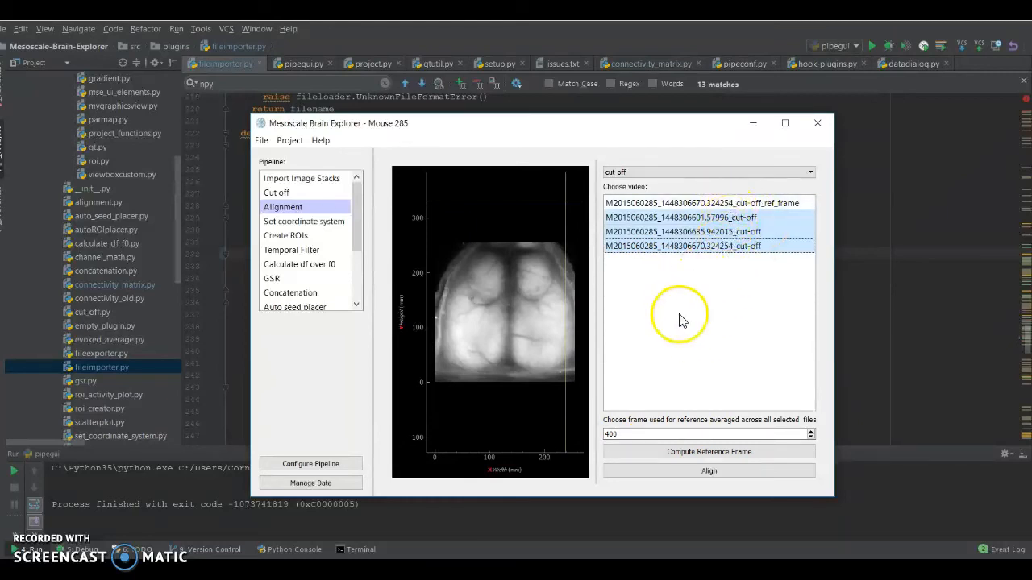
{"action": "left_click", "coordinate": [725, 203], "text": "ctrl"}
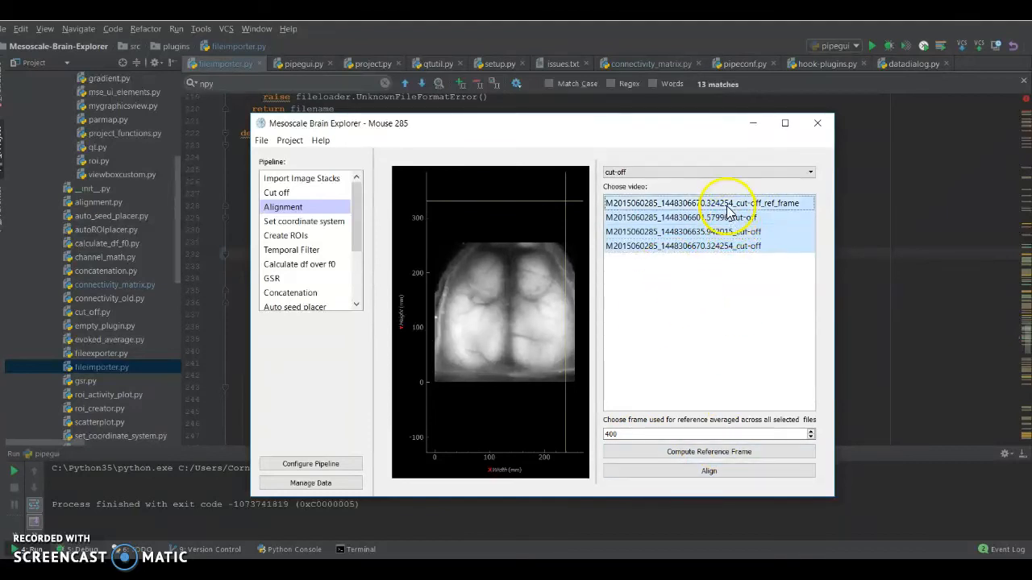
{"action": "left_click", "coordinate": [686, 472]}
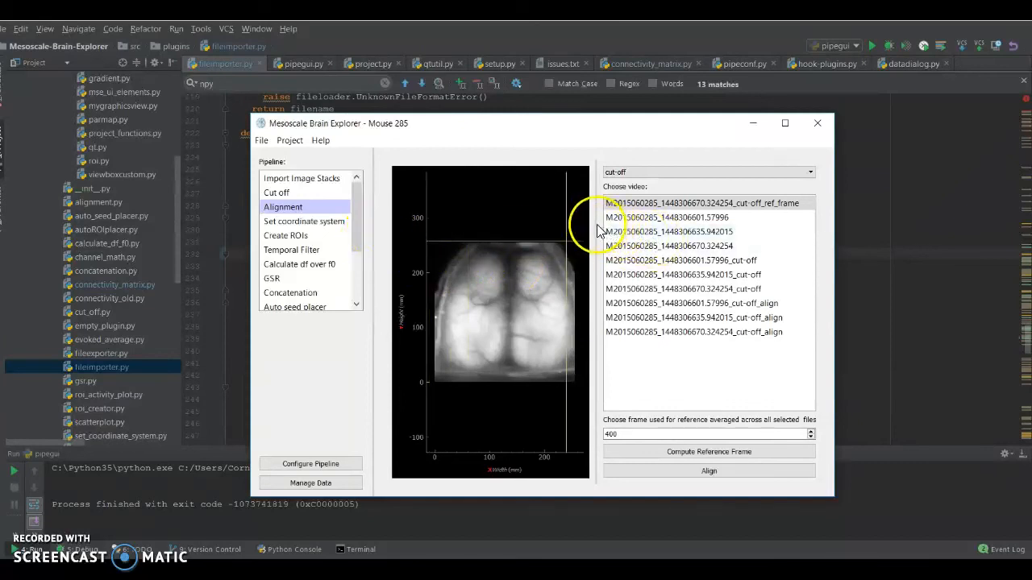
Widen the pipeline list and enlarge the Mesoscale Brain Explorer window.
{"action": "left_click_drag", "start_coordinate": [373, 212], "coordinate": [385, 215]}
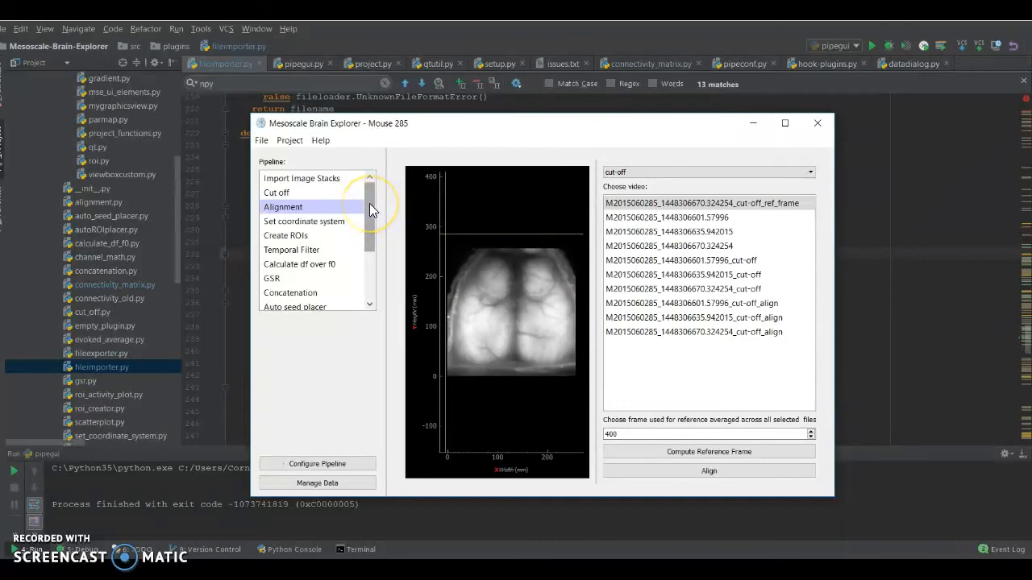
{"action": "mouse_move", "coordinate": [370, 209]}
{"action": "left_mouse_down"}
{"action": "mouse_move", "coordinate": [368, 261]}
{"action": "mouse_move", "coordinate": [370, 201]}
{"action": "left_mouse_up"}
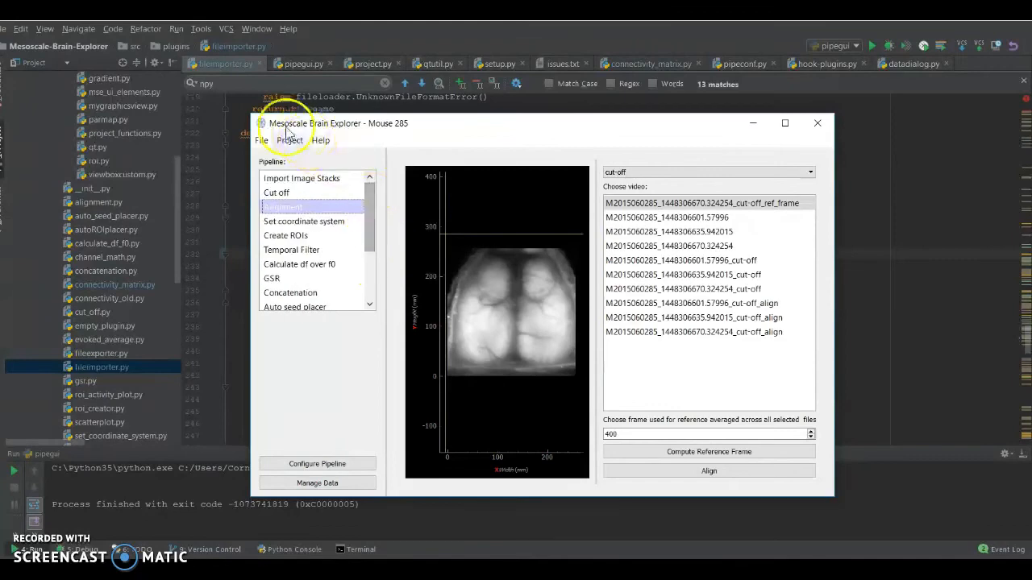
{"action": "left_click_drag", "start_coordinate": [250, 115], "coordinate": [183, 78]}
Add the Spatial Filter plugin to the end of the pipeline and close the pipeline configuration.
{"action": "left_click_drag", "start_coordinate": [316, 192], "coordinate": [313, 249]}
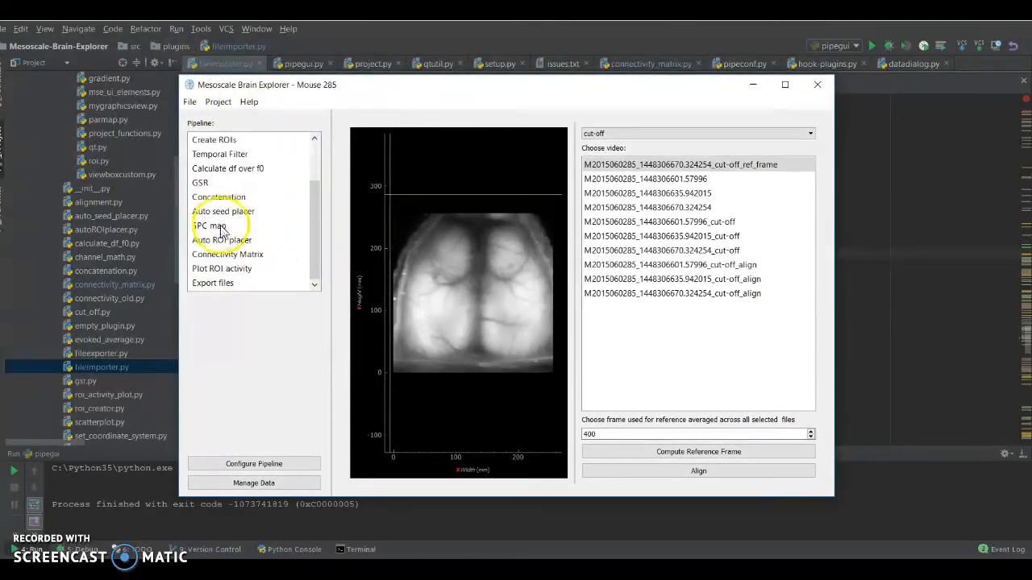
{"action": "left_click", "coordinate": [255, 467]}
{"action": "scroll", "coordinate": [438, 316], "scroll_direction": "down", "scroll_amount": 3}
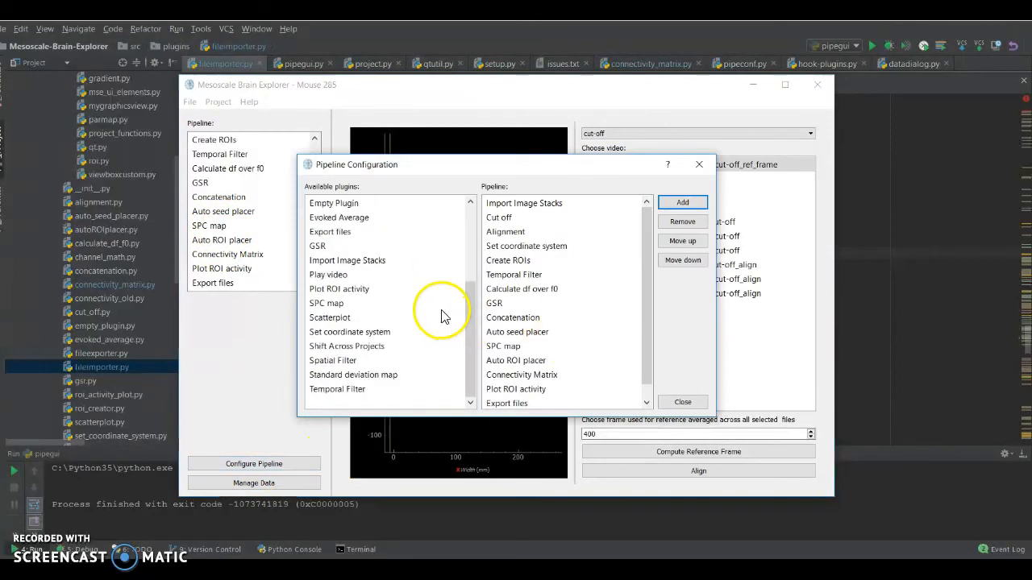
{"action": "left_click", "coordinate": [343, 362]}
{"action": "left_click", "coordinate": [682, 203]}
{"action": "scroll", "coordinate": [580, 339], "scroll_direction": "down", "scroll_amount": 1}
{"action": "left_click", "coordinate": [525, 390]}
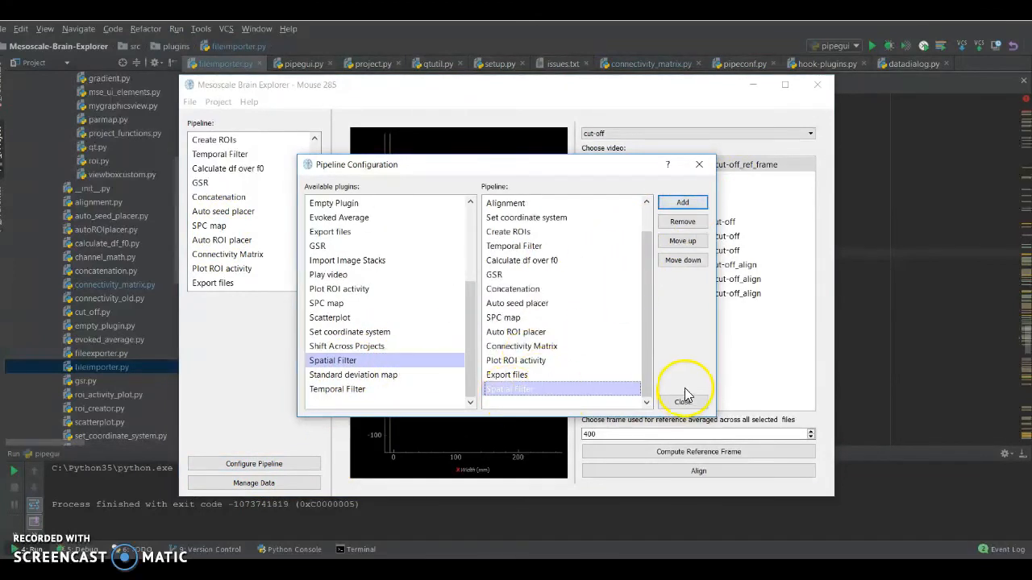
{"action": "left_click", "coordinate": [699, 164]}
Open the Spatial Filter plugin, show only cut-off videos and widen the list to make their full names readable.
{"action": "scroll", "coordinate": [202, 258], "scroll_direction": "down", "scroll_amount": 1}
{"action": "left_click", "coordinate": [220, 284]}
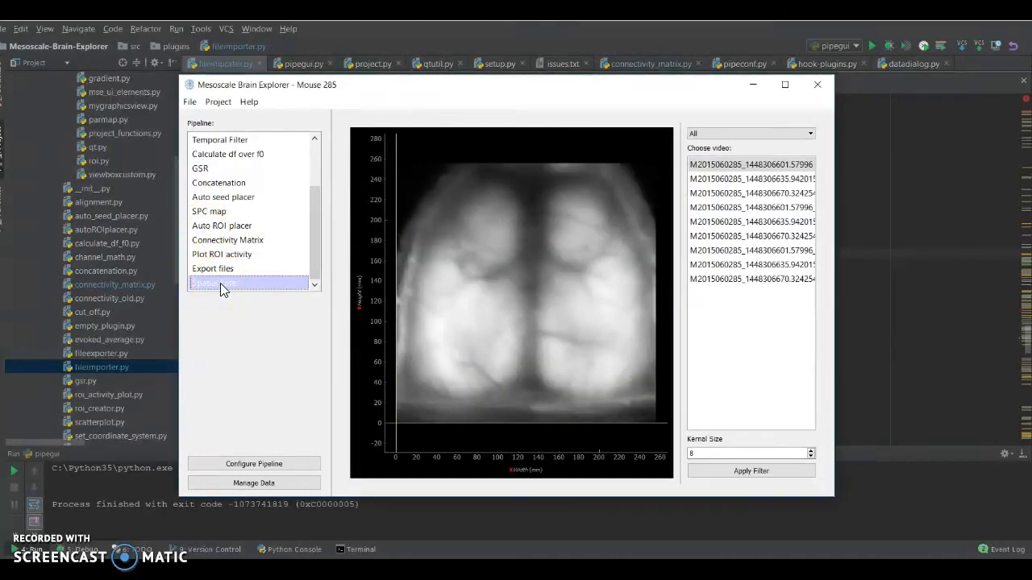
{"action": "left_click", "coordinate": [705, 133]}
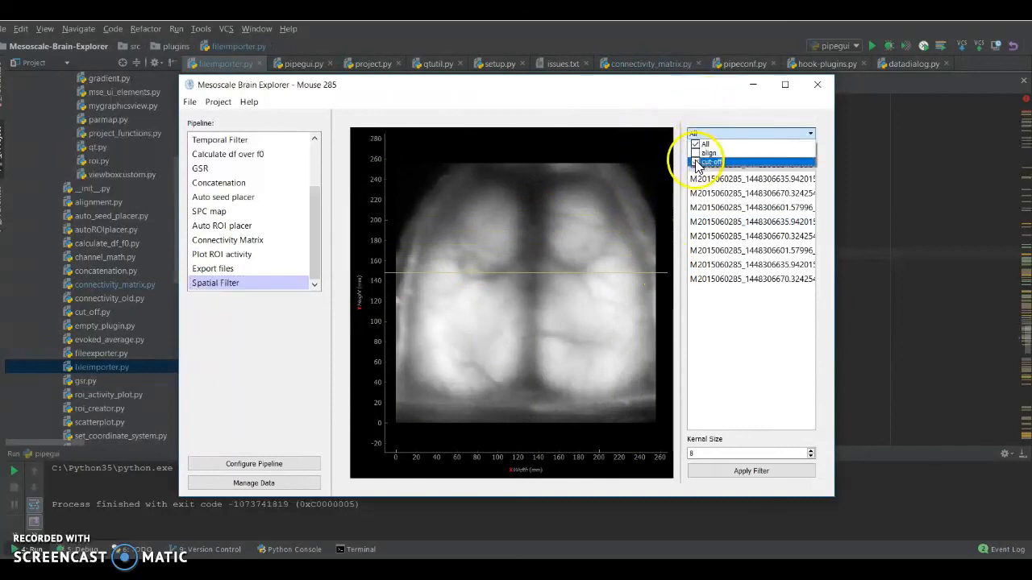
{"action": "left_click", "coordinate": [698, 163]}
{"action": "left_click_drag", "start_coordinate": [678, 185], "coordinate": [619, 186]}
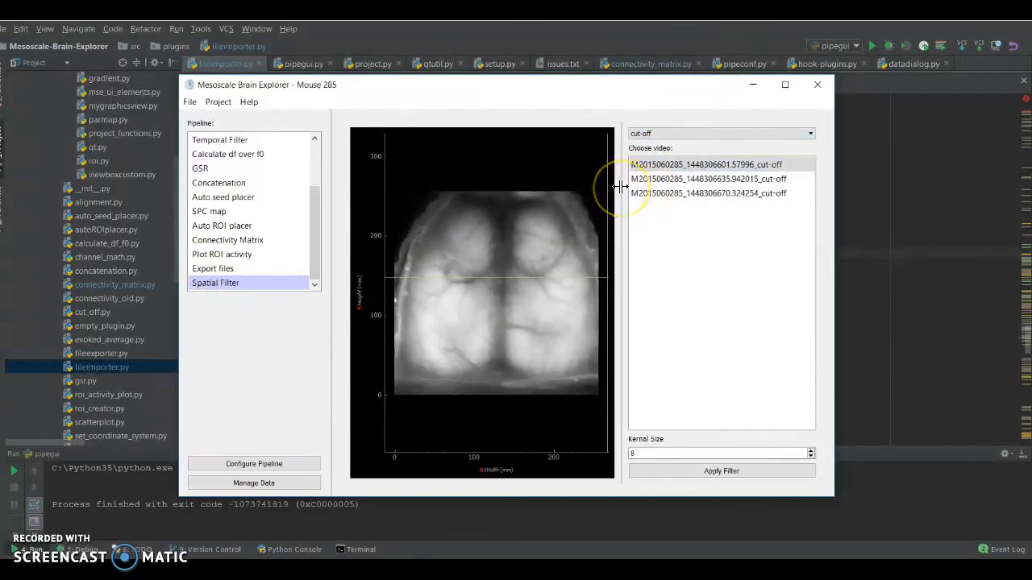
{"action": "double_click", "coordinate": [631, 453]}
{"action": "type", "text": "1"}
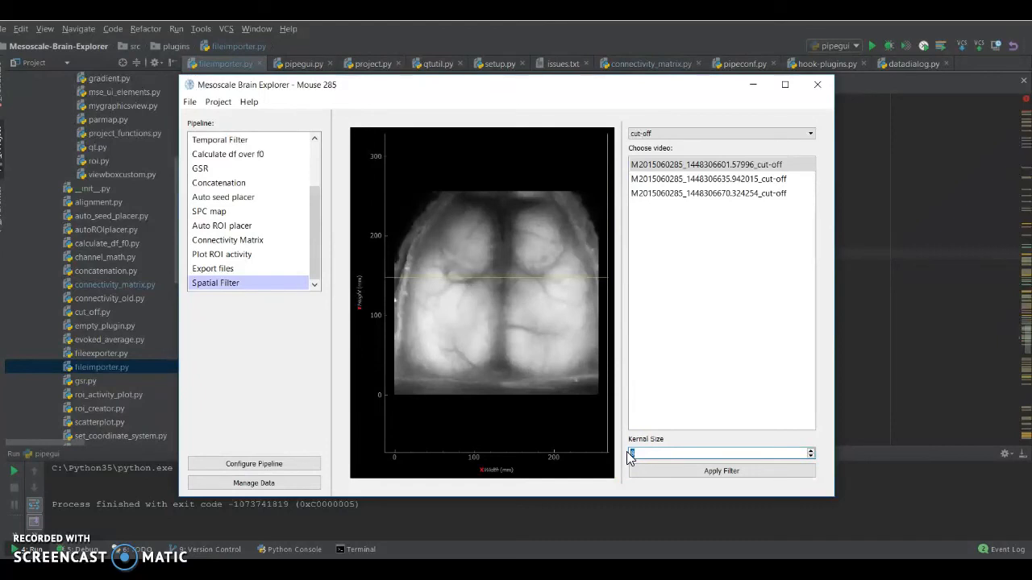
{"action": "left_click", "coordinate": [530, 146]}
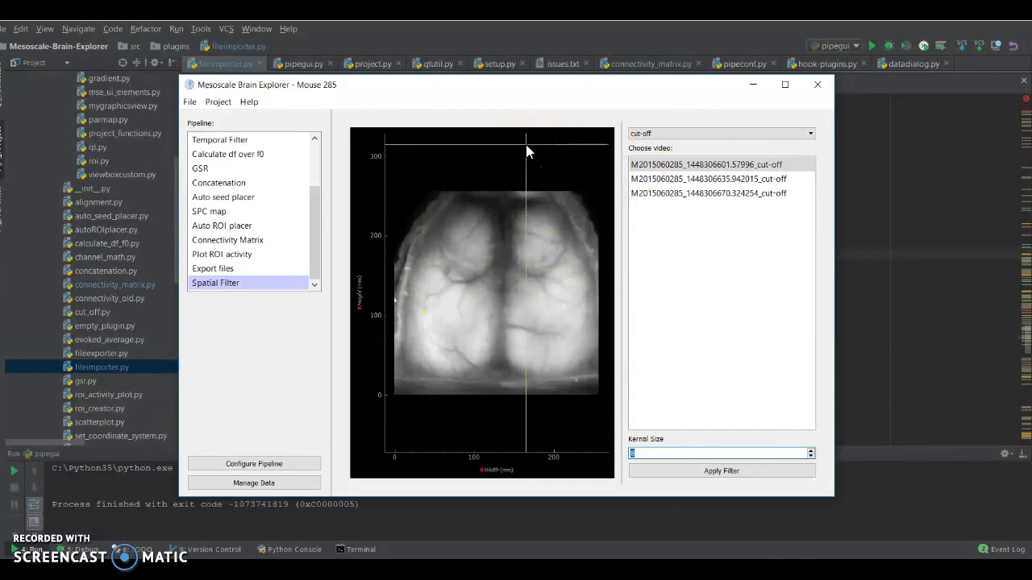
{"action": "left_click", "coordinate": [700, 179]}
{"action": "left_click", "coordinate": [691, 165]}
{"action": "left_click", "coordinate": [691, 179]}
{"action": "left_click", "coordinate": [691, 165]}
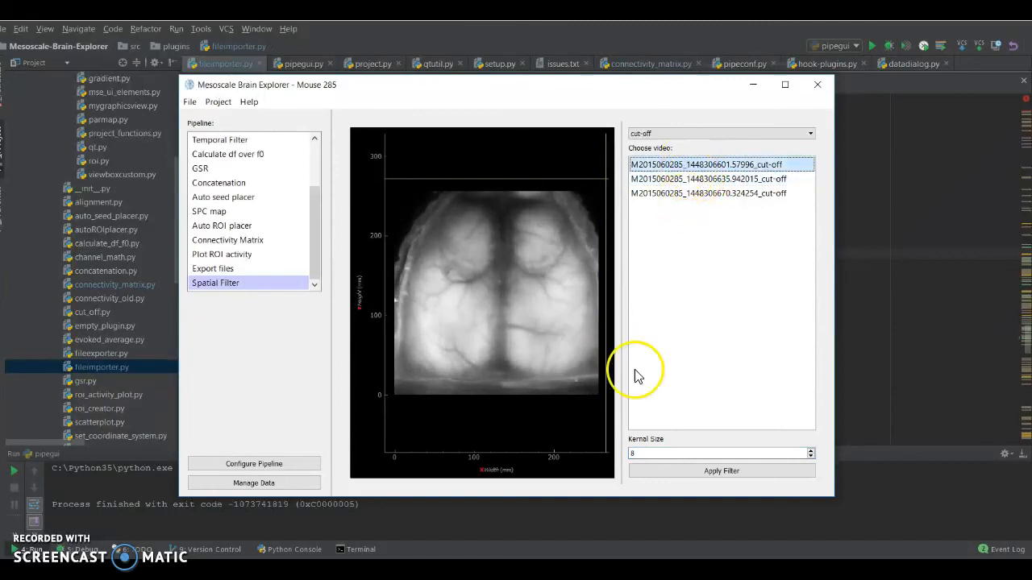
{"action": "left_click", "coordinate": [709, 474]}
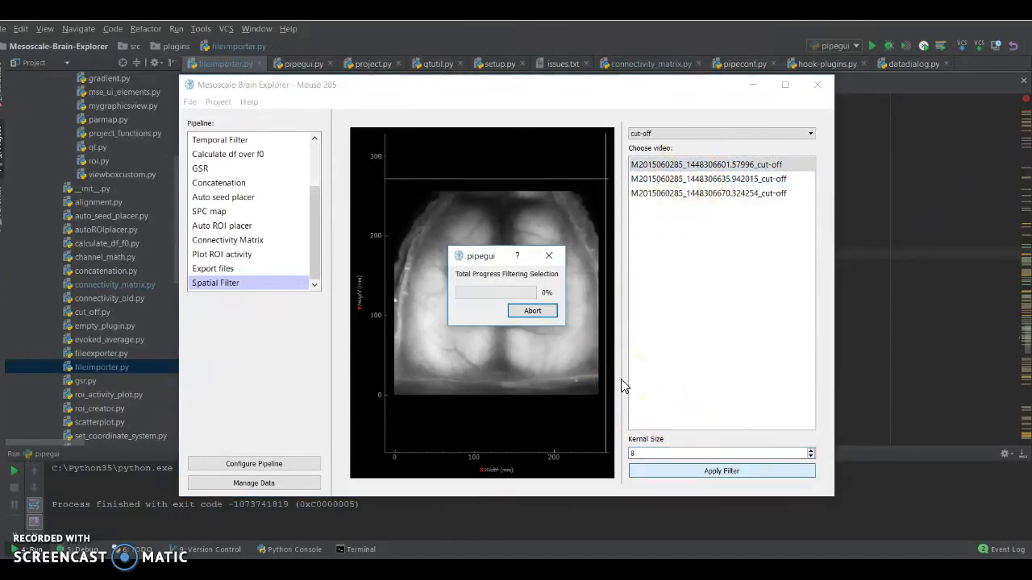
{"action": "left_click", "coordinate": [636, 453]}
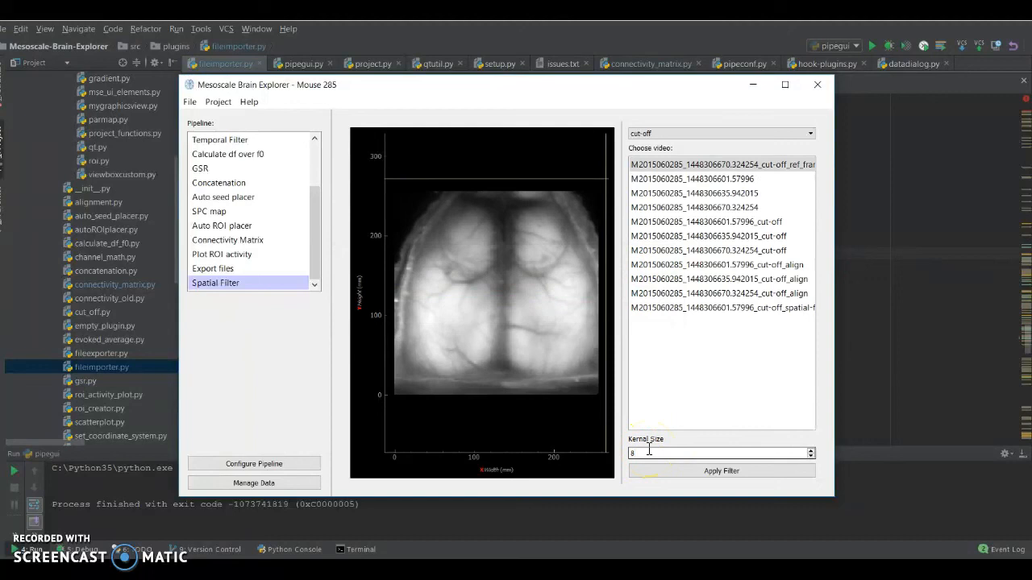
{"action": "left_click_drag", "start_coordinate": [619, 216], "coordinate": [567, 216]}
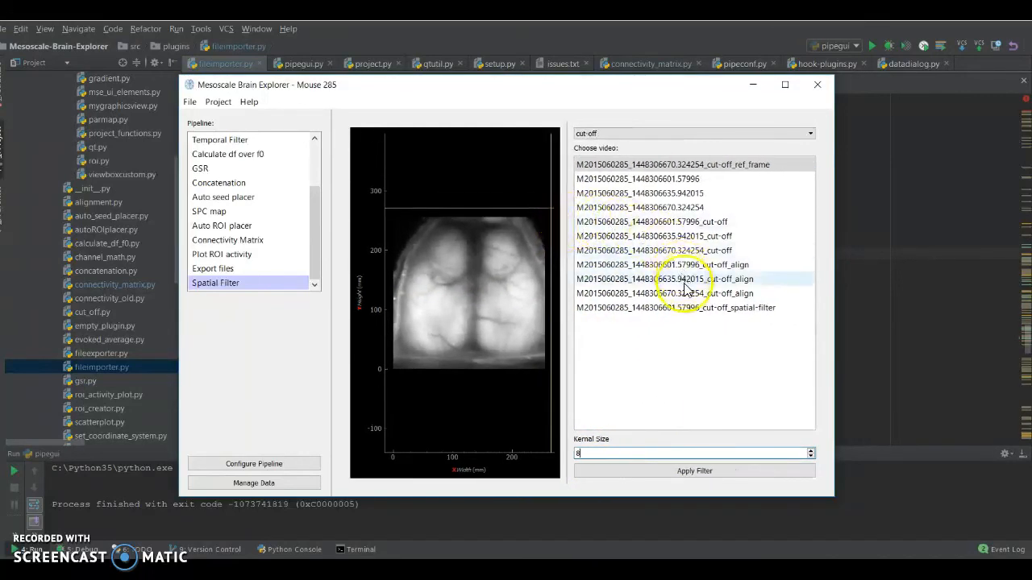
{"action": "double_click", "coordinate": [641, 165]}
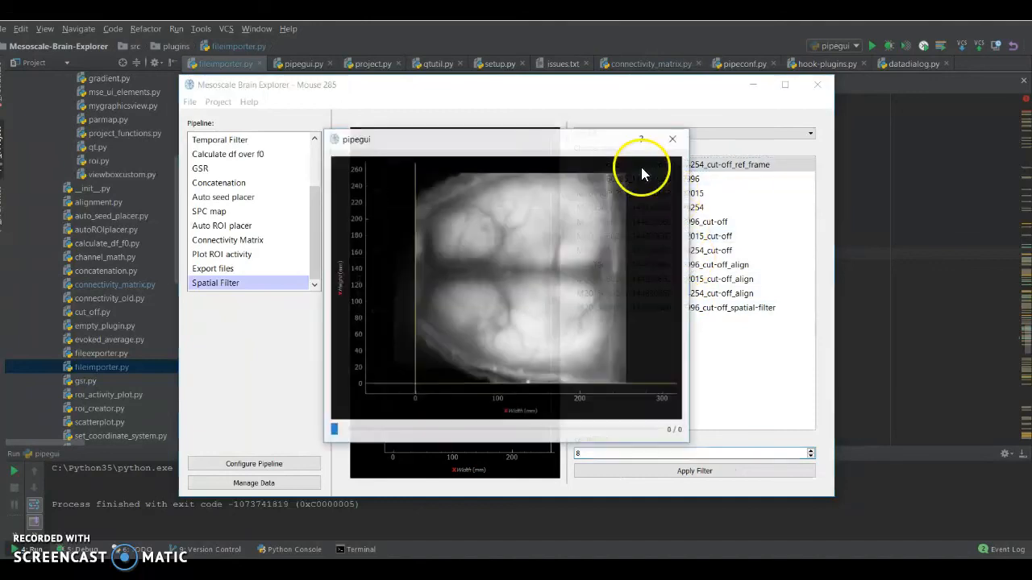
{"action": "left_click", "coordinate": [674, 138]}
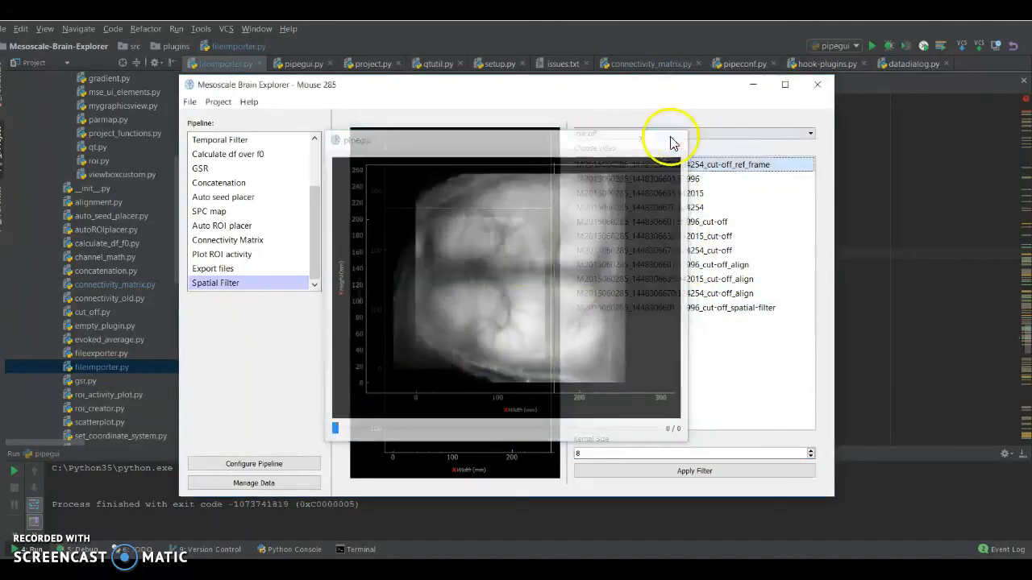
{"action": "double_click", "coordinate": [671, 309]}
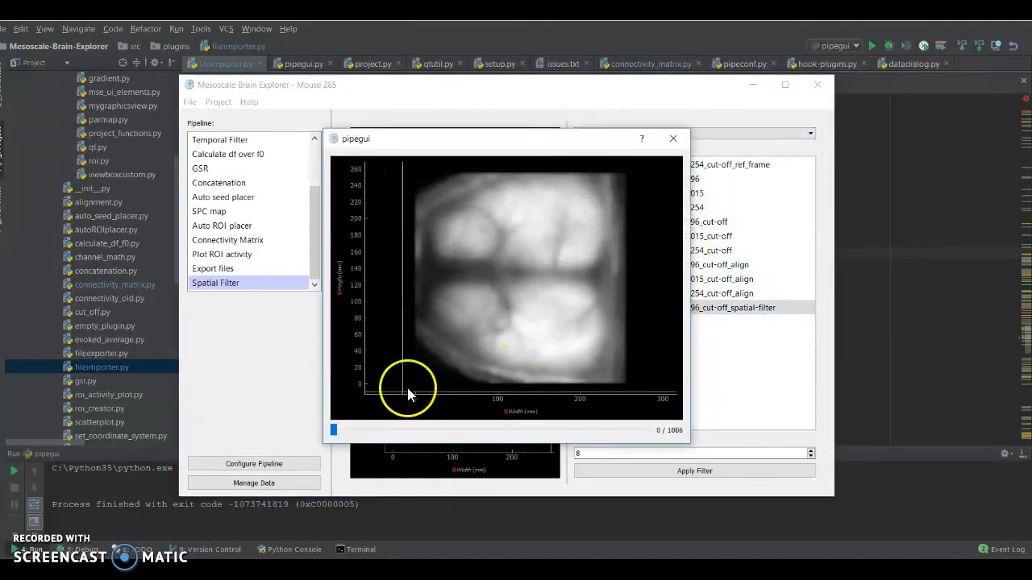
{"action": "mouse_move", "coordinate": [339, 431]}
{"action": "left_mouse_down"}
{"action": "mouse_move", "coordinate": [588, 430]}
{"action": "mouse_move", "coordinate": [342, 435]}
{"action": "left_mouse_up"}
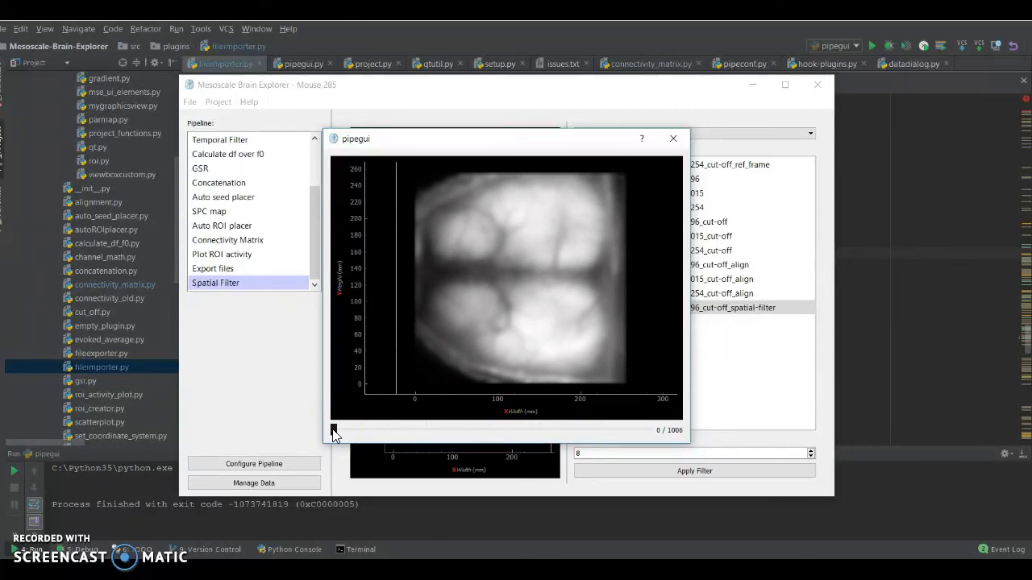
{"action": "left_click_drag", "start_coordinate": [392, 303], "coordinate": [501, 274]}
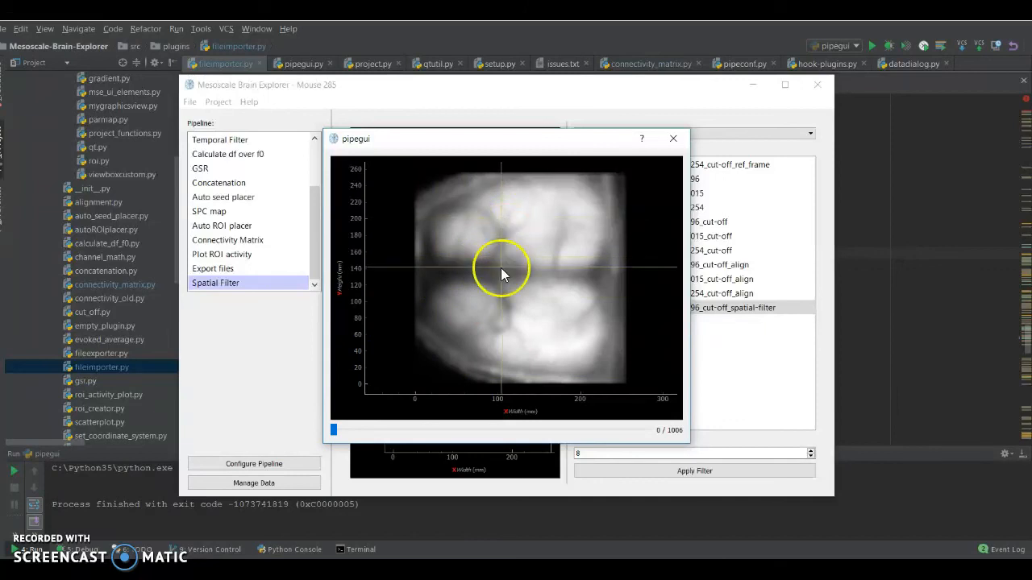
{"action": "left_click", "coordinate": [673, 138]}
{"action": "left_click", "coordinate": [589, 310]}
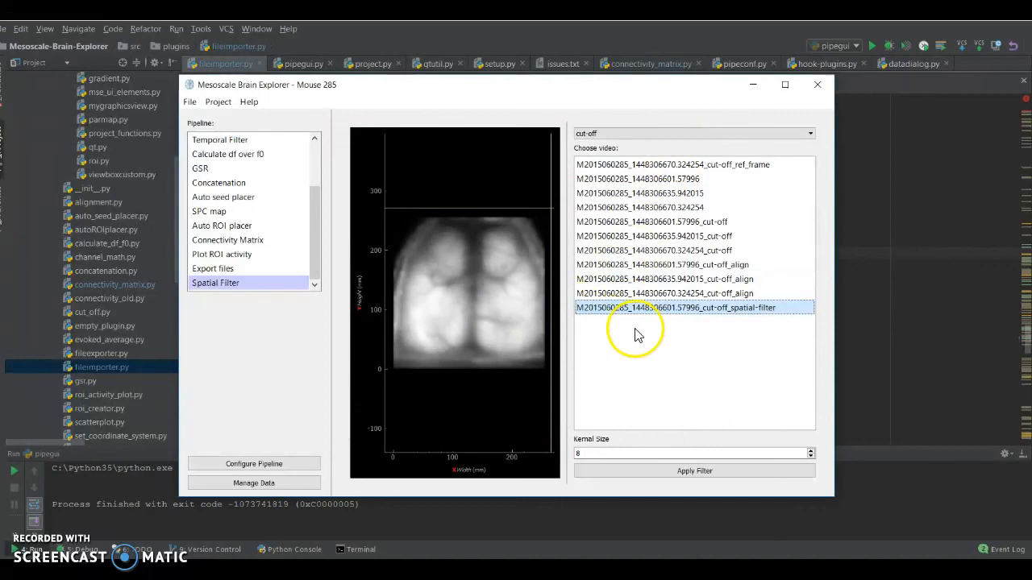
{"action": "double_click", "coordinate": [649, 313]}
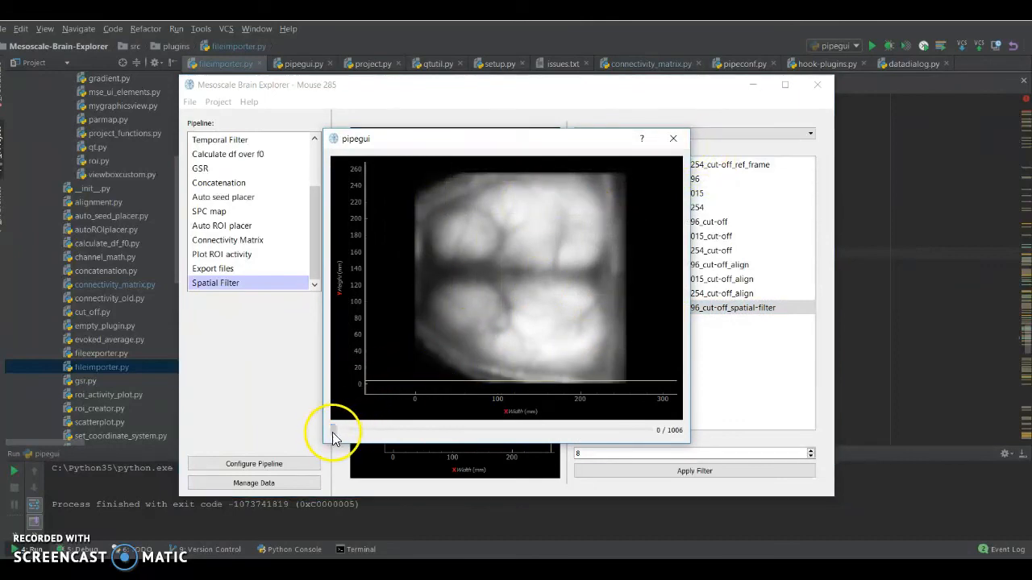
{"action": "left_click", "coordinate": [569, 428]}
{"action": "left_click", "coordinate": [673, 139]}
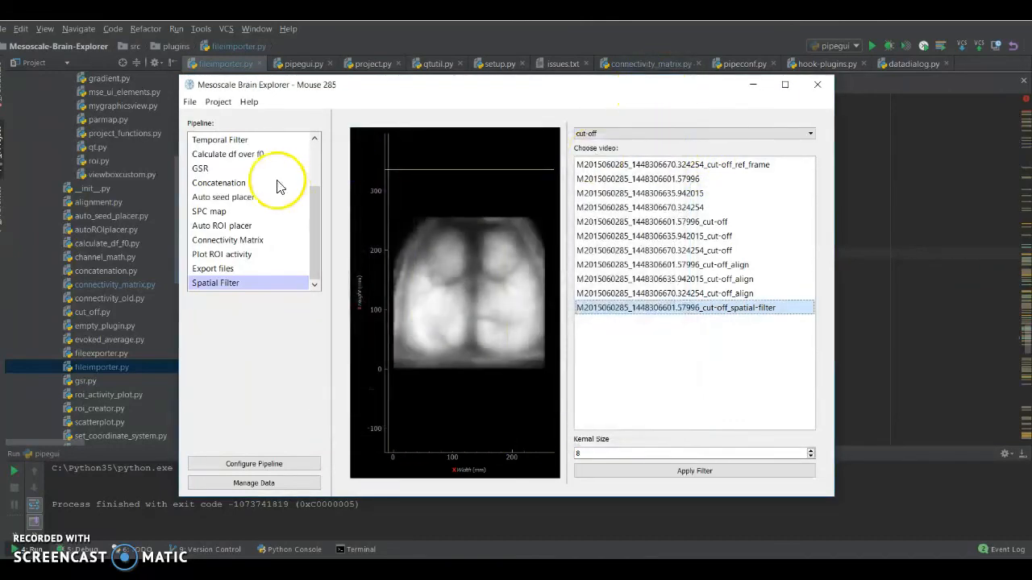
{"action": "scroll", "coordinate": [282, 183], "scroll_direction": "up", "scroll_amount": 2}
{"action": "left_click", "coordinate": [220, 211]}
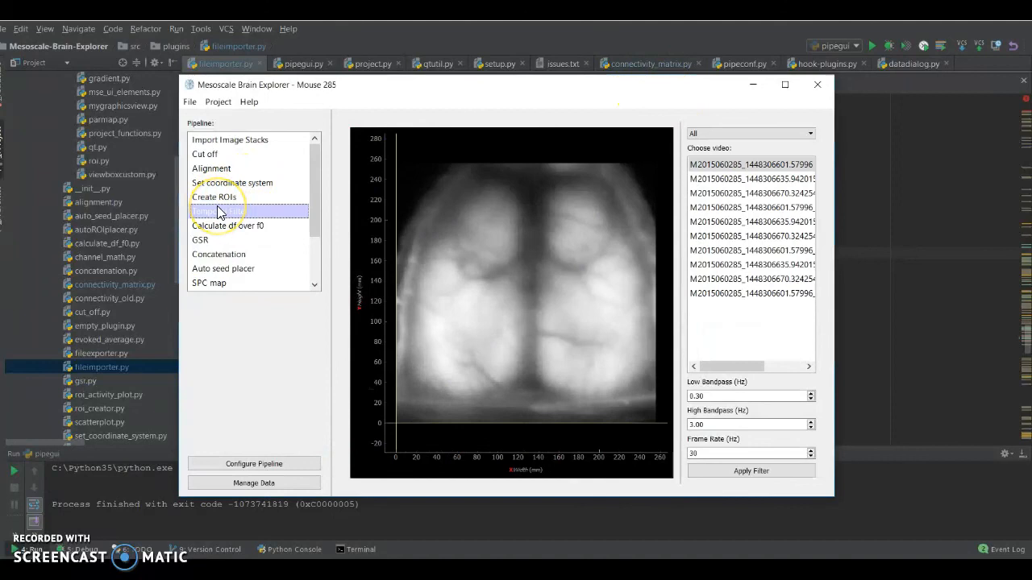
{"action": "left_click", "coordinate": [212, 168]}
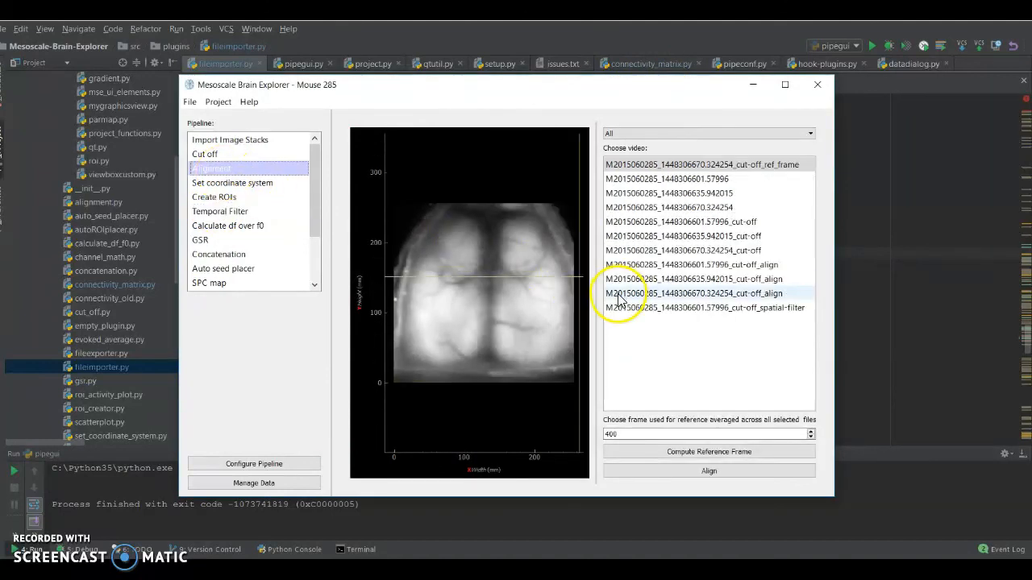
{"action": "left_click", "coordinate": [651, 311]}
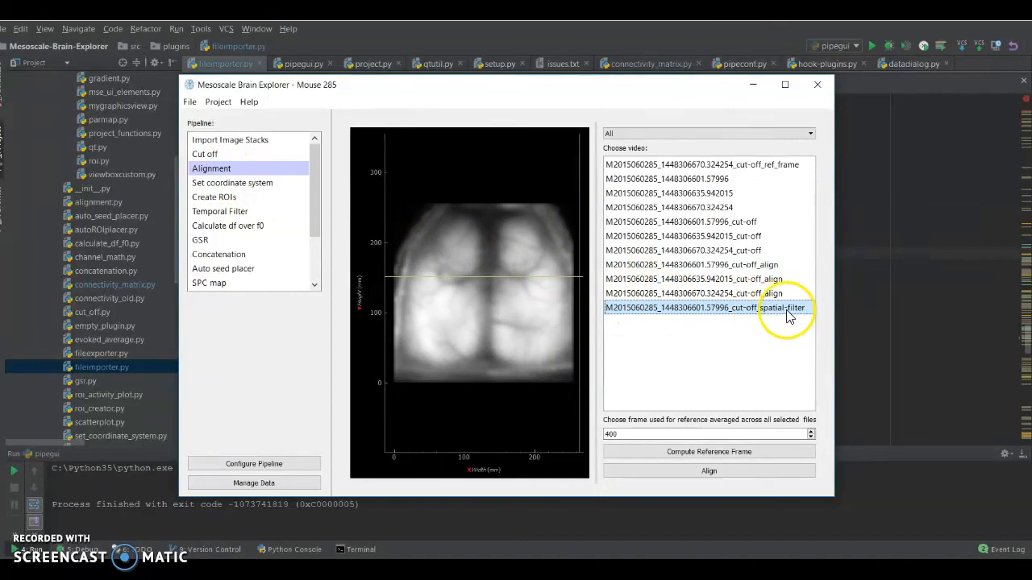
{"action": "left_click", "coordinate": [703, 454]}
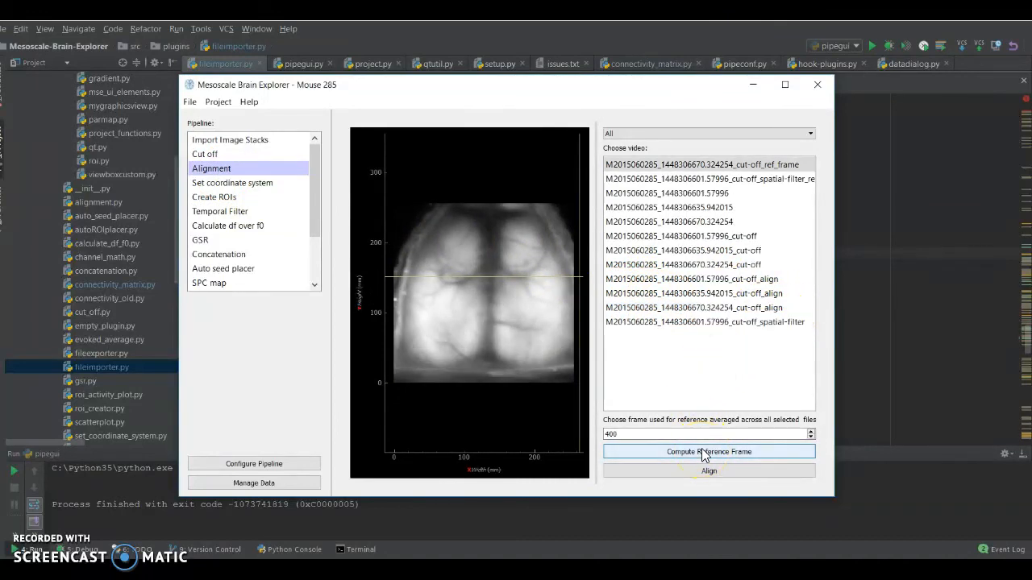
Widen the video list and compare the spatially filtered reference frame with frames of the spatially filtered video in the viewer.
{"action": "left_click_drag", "start_coordinate": [594, 212], "coordinate": [546, 212]}
{"action": "double_click", "coordinate": [628, 179]}
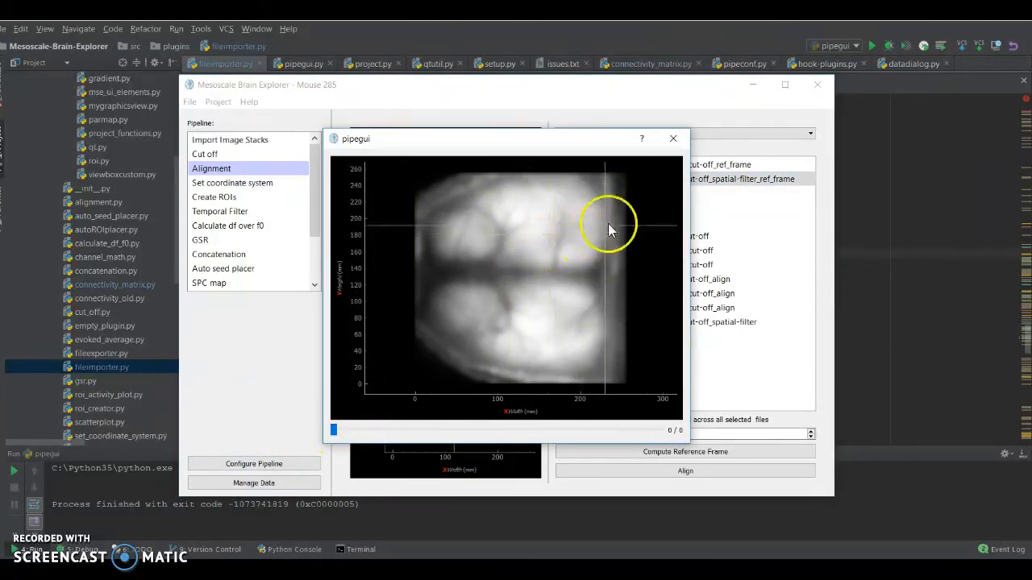
{"action": "left_click", "coordinate": [673, 138]}
{"action": "double_click", "coordinate": [702, 322]}
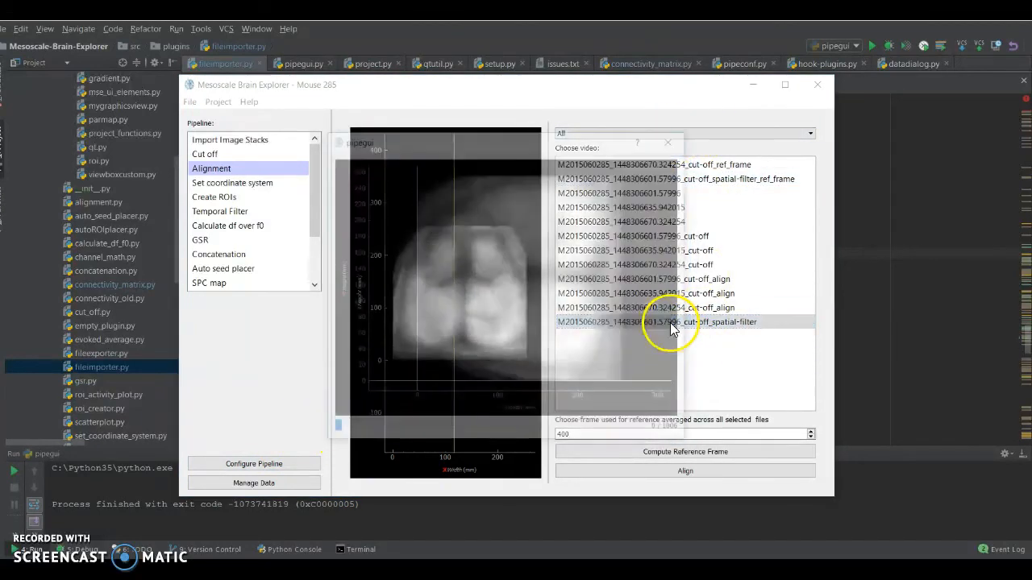
{"action": "left_click_drag", "start_coordinate": [333, 436], "coordinate": [587, 436]}
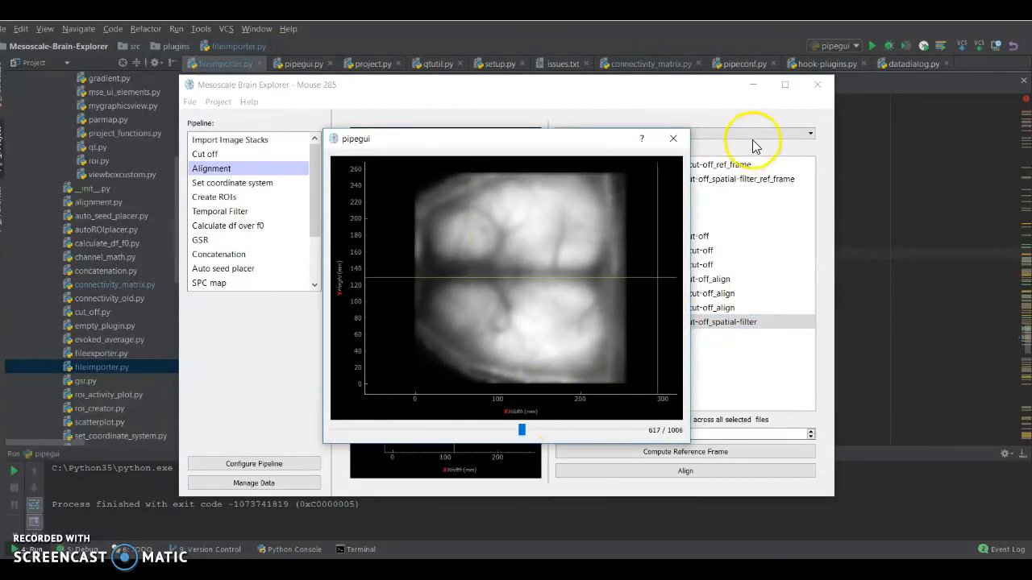
{"action": "left_click", "coordinate": [674, 139]}
{"action": "left_click", "coordinate": [703, 180]}
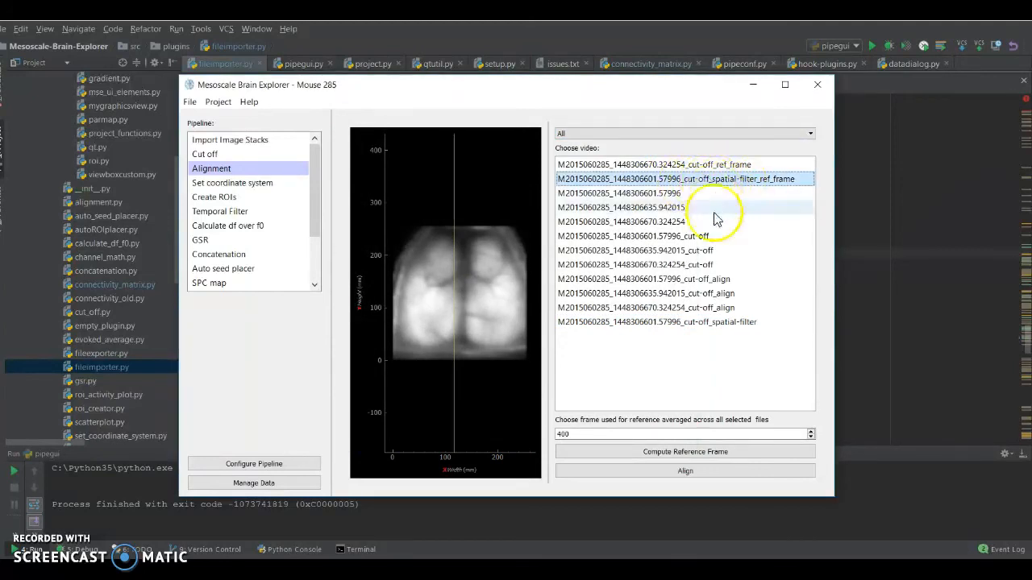
{"action": "left_click", "coordinate": [713, 238], "text": "ctrl"}
{"action": "left_click", "coordinate": [714, 251], "text": "ctrl"}
{"action": "left_click", "coordinate": [710, 265], "text": "ctrl"}
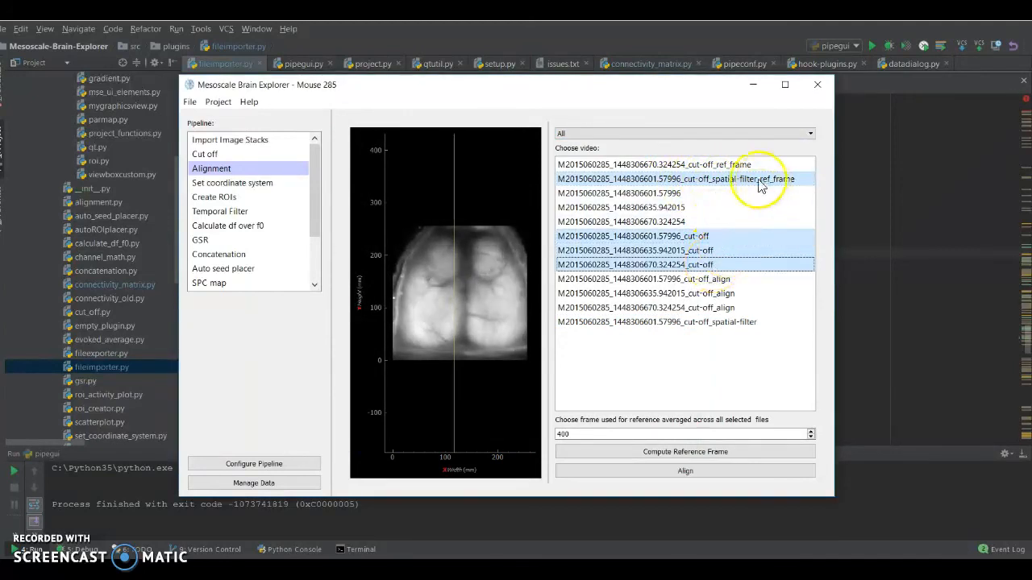